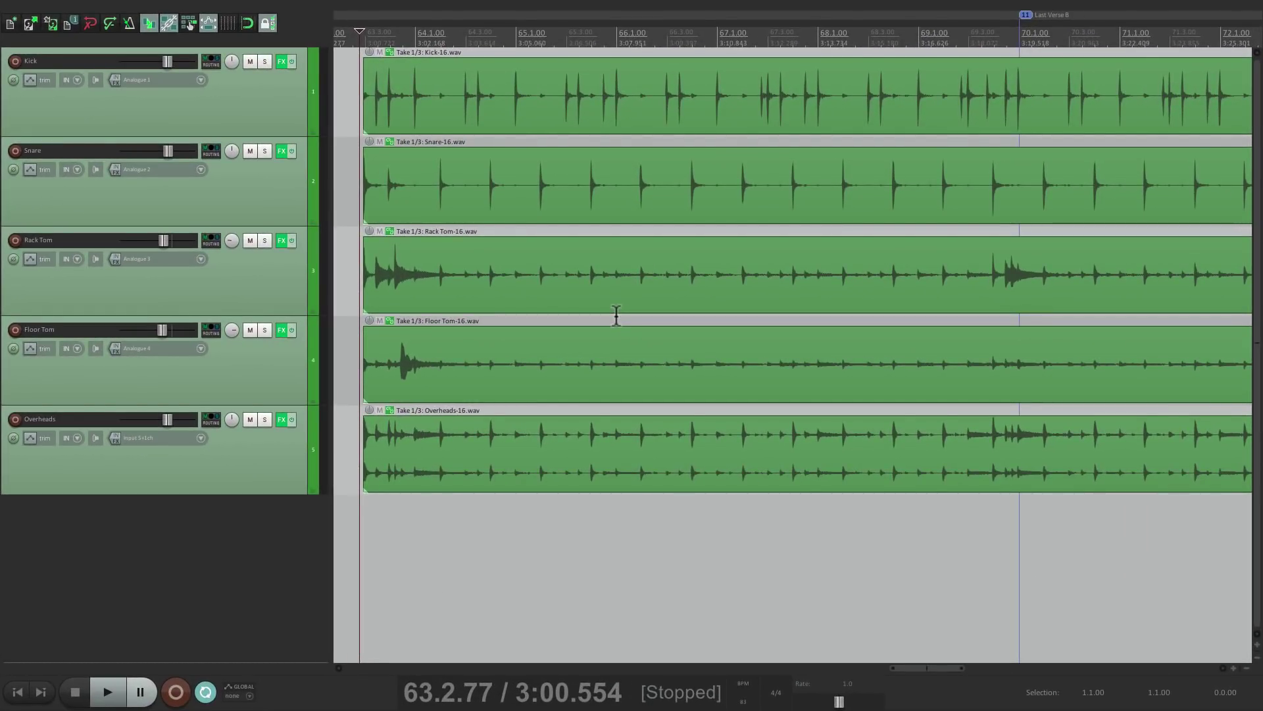
Audition the drums, then add a new track below Overheads named 'Drum Crush'
key("space")
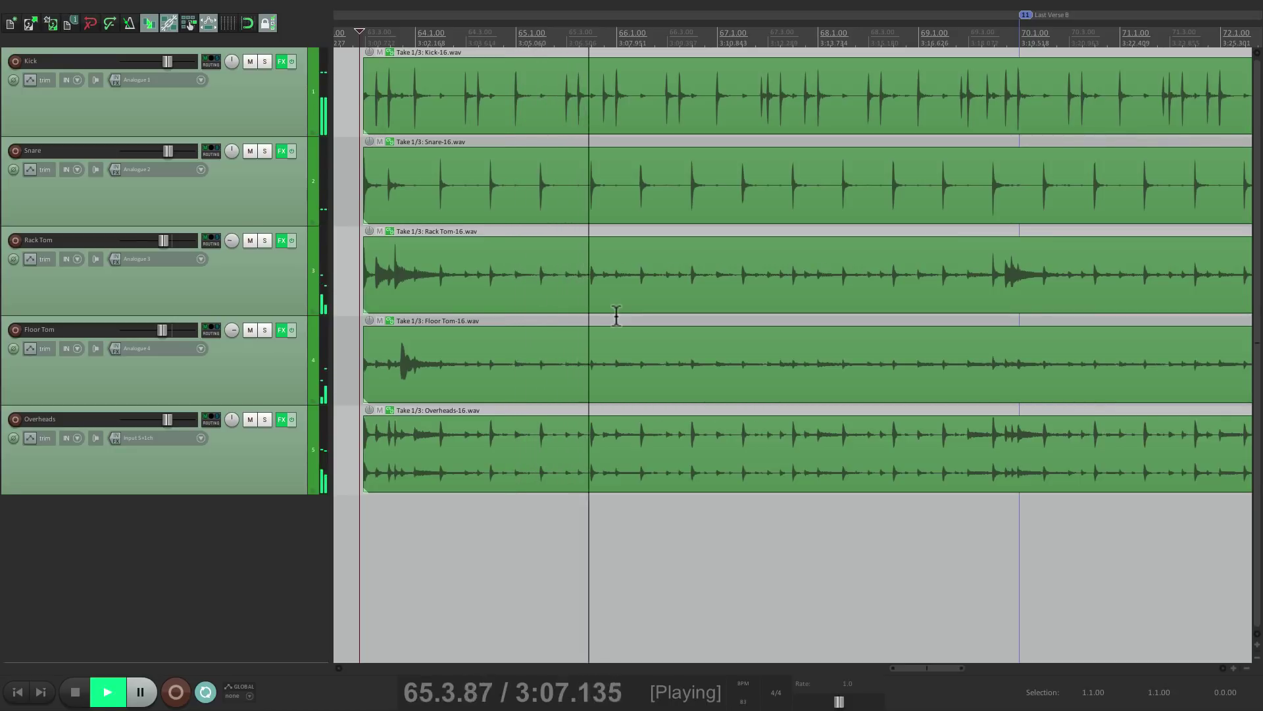
key("space")
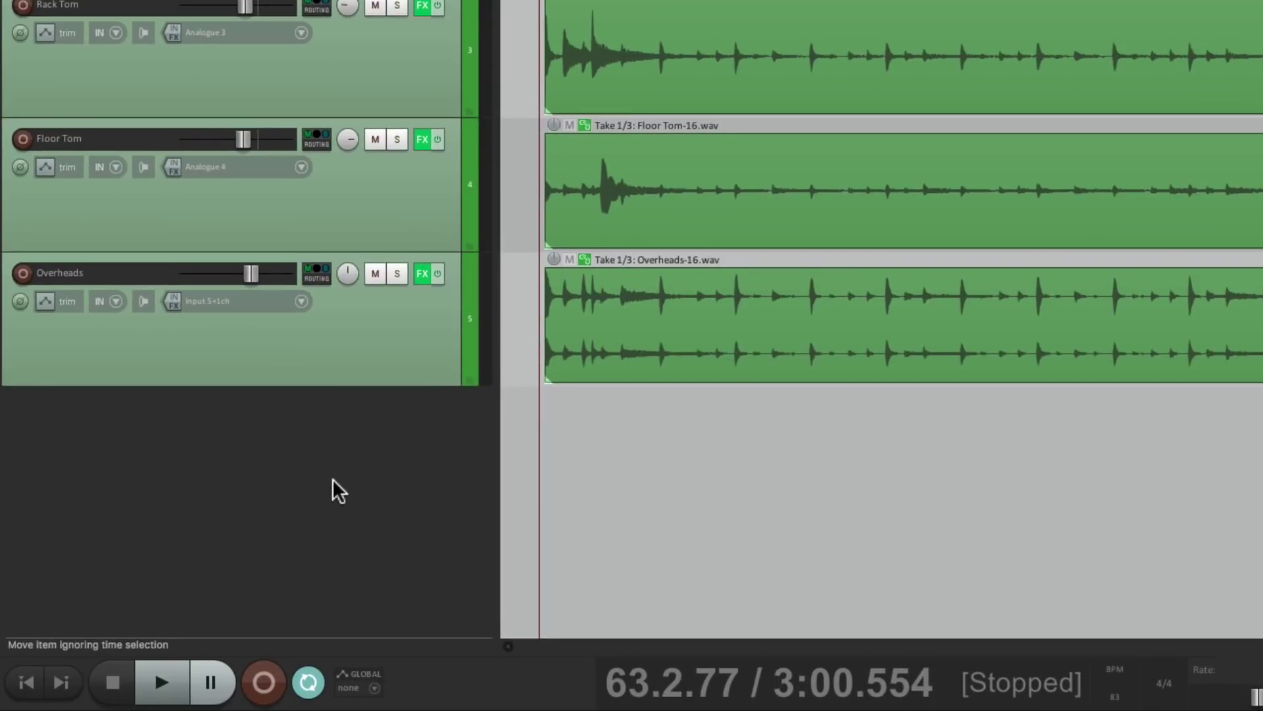
double_click(222, 555)
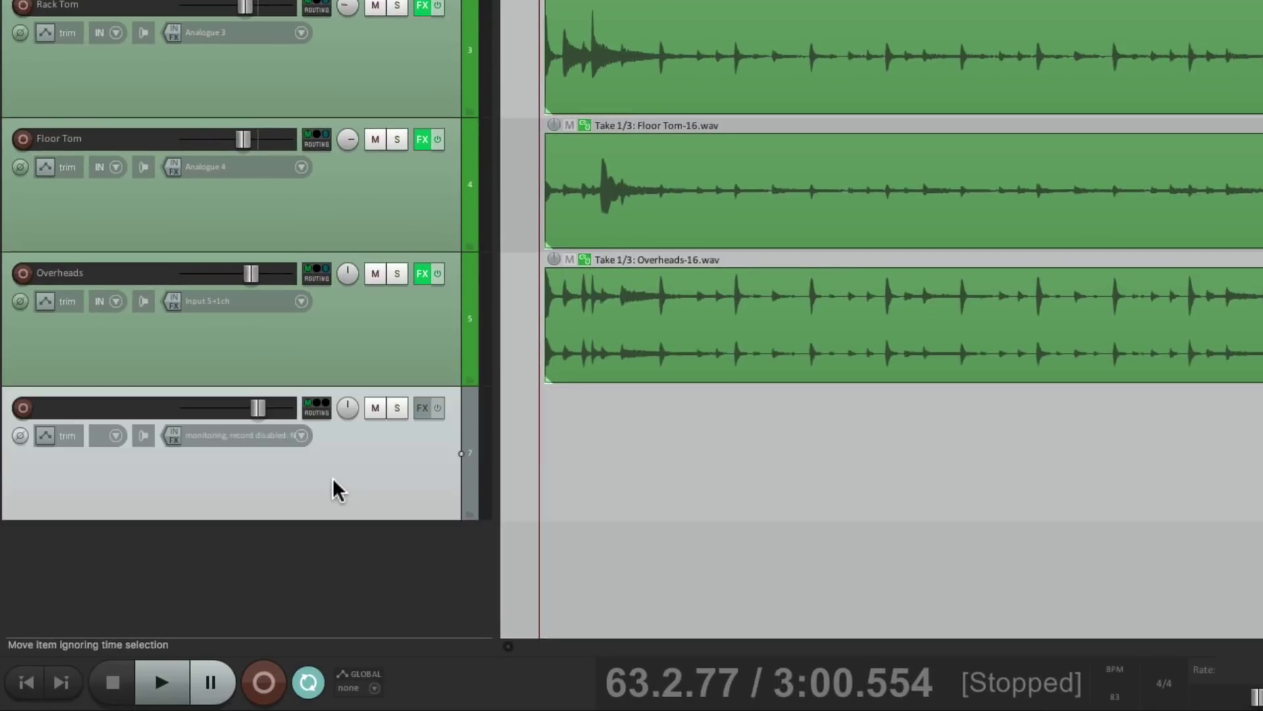
double_click(133, 413)
type("Drum Crush")
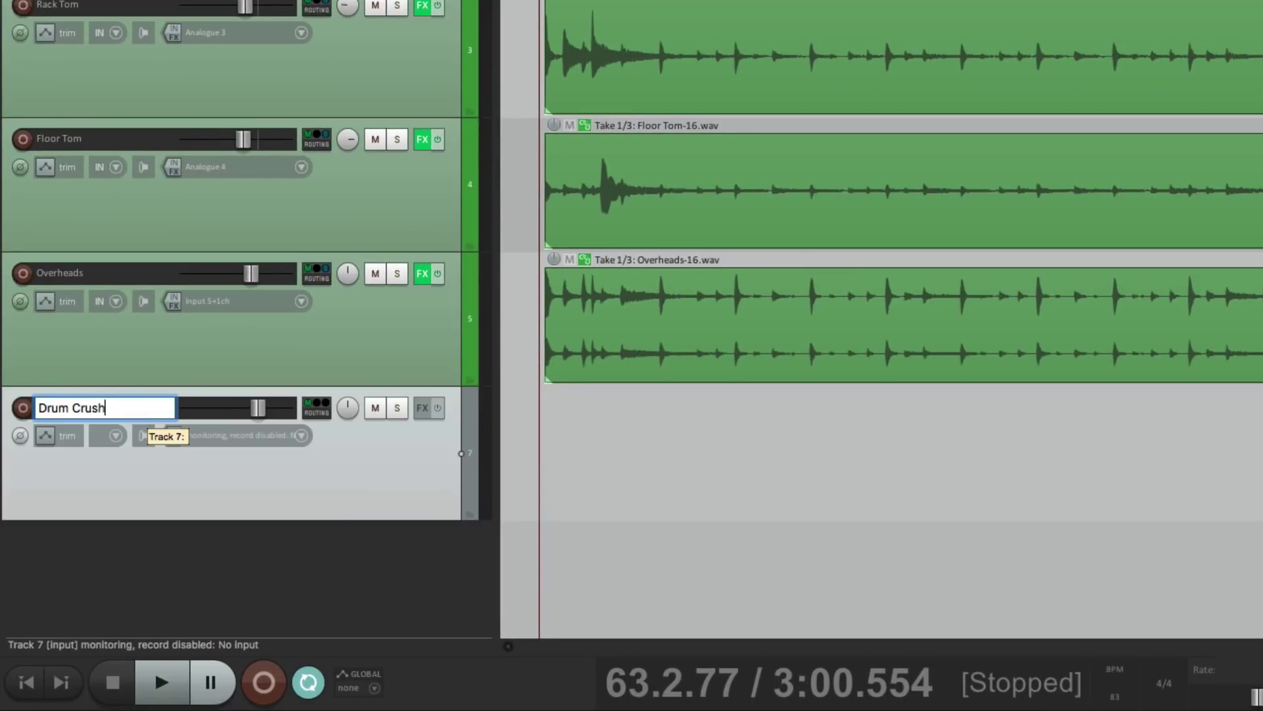
key("Return")
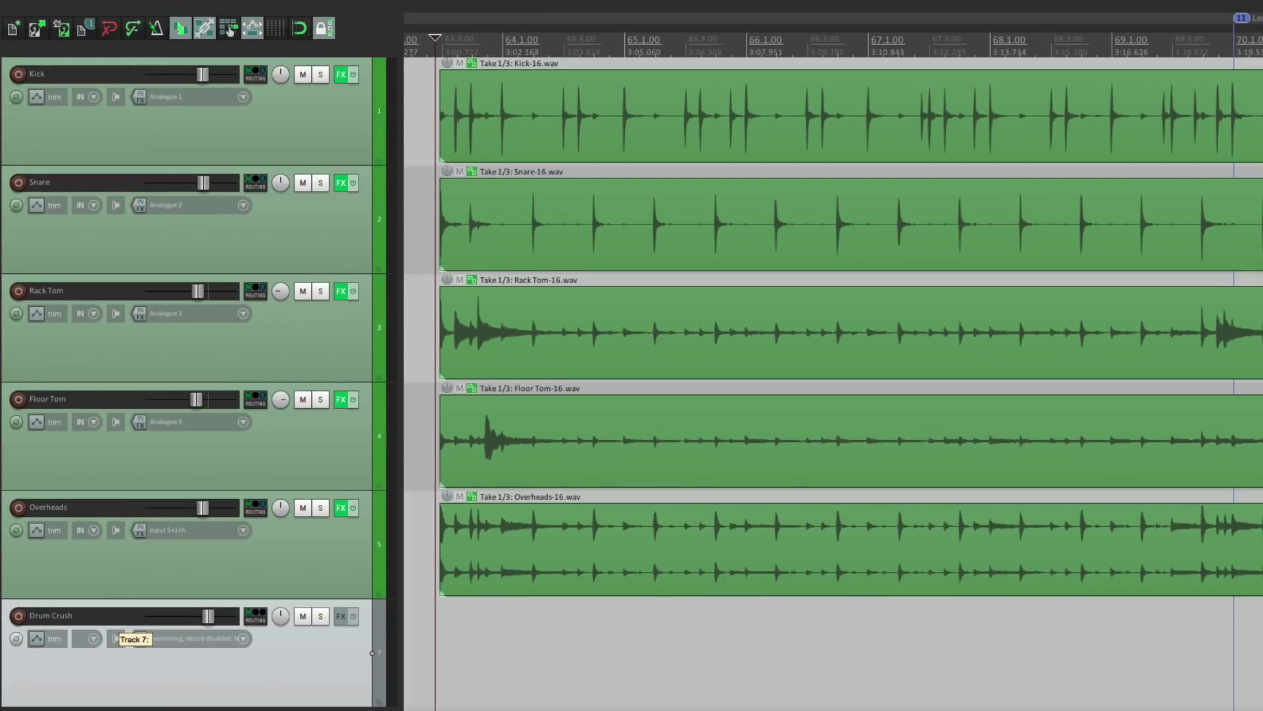
Send Kick, Snare, Rack Tom, Floor Tom and Overheads to Drum Crush, then view its routing
left_click(342, 159)
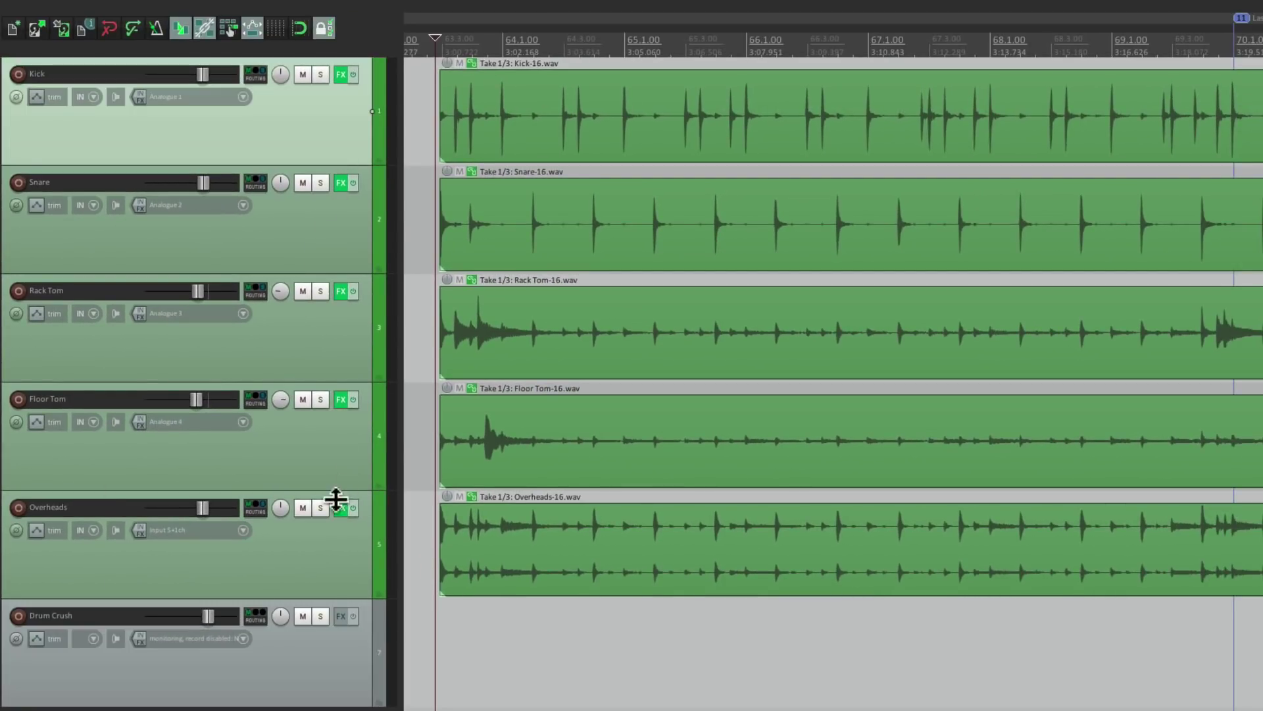
left_click(322, 564, "shift")
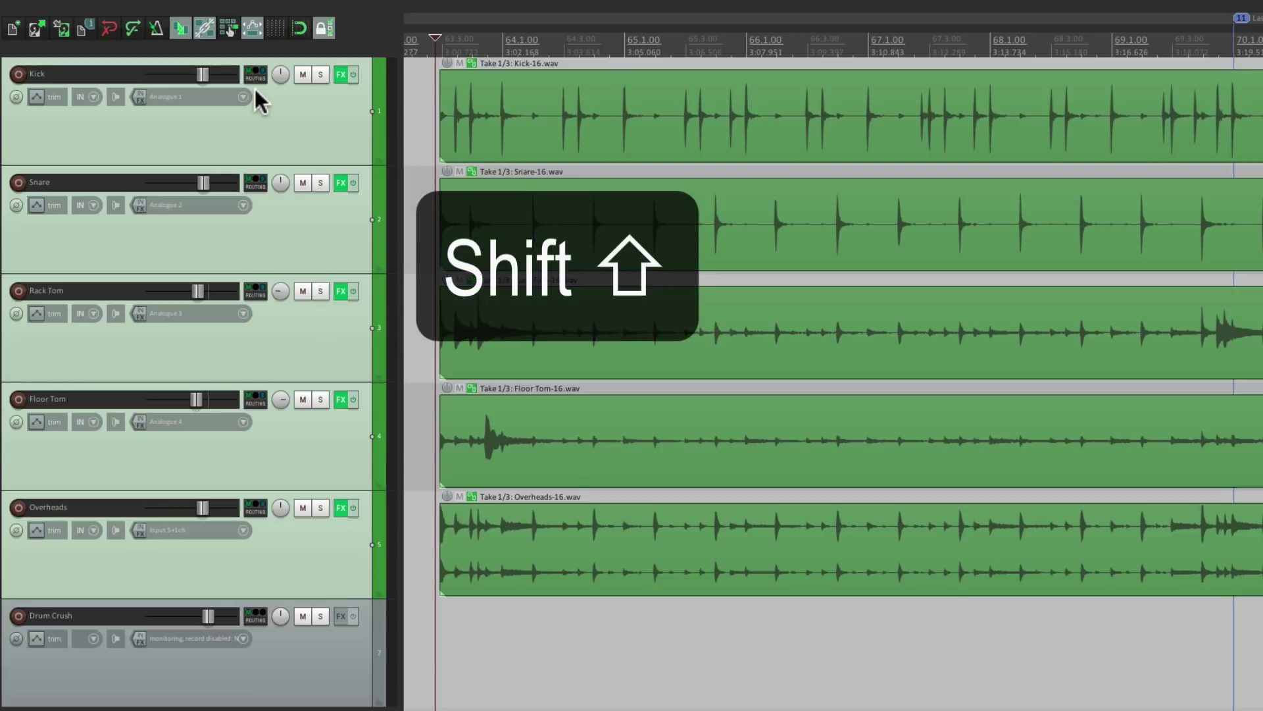
mouse_move(254, 72)
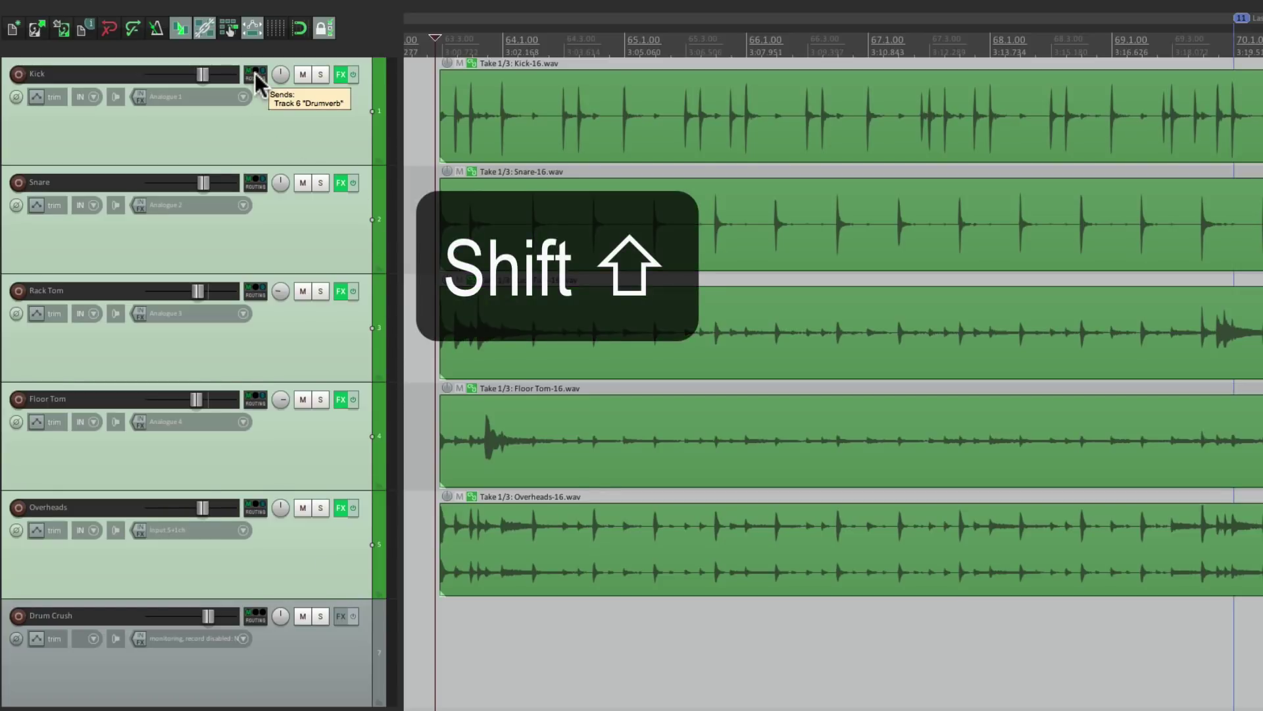
left_click_drag(255, 80, 298, 665)
left_click_drag(298, 664, 298, 664)
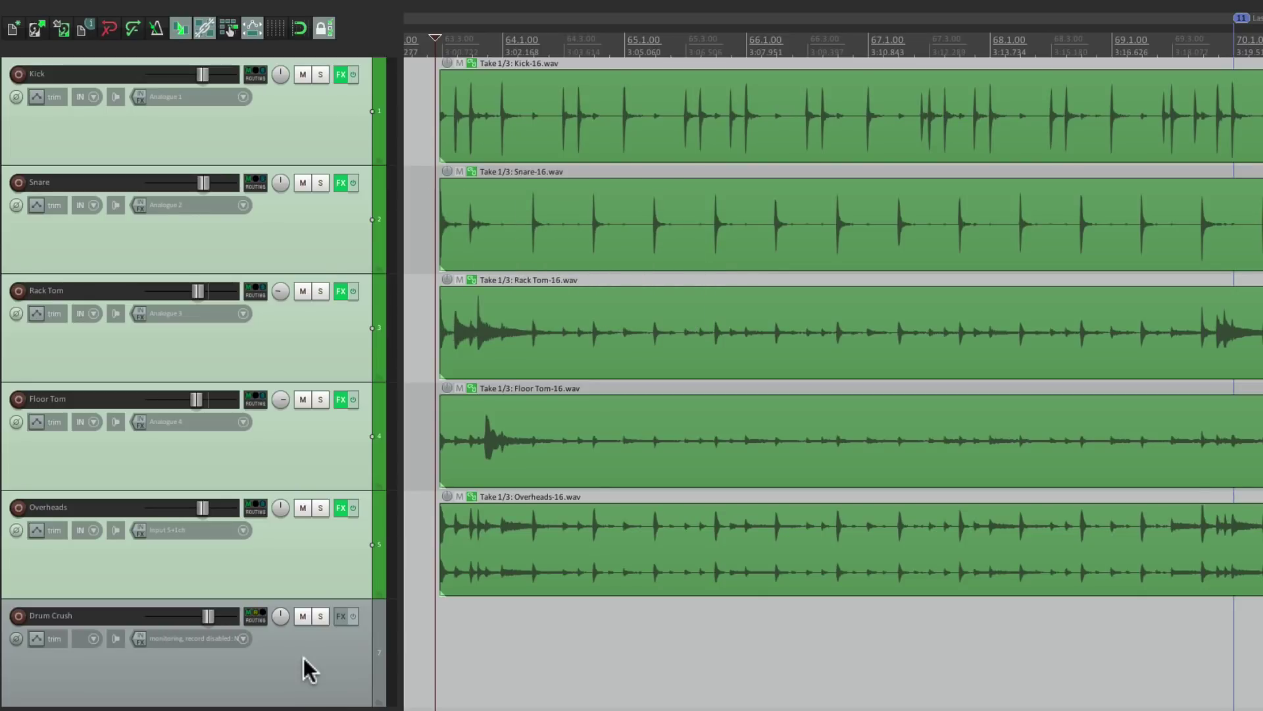
left_click(254, 614)
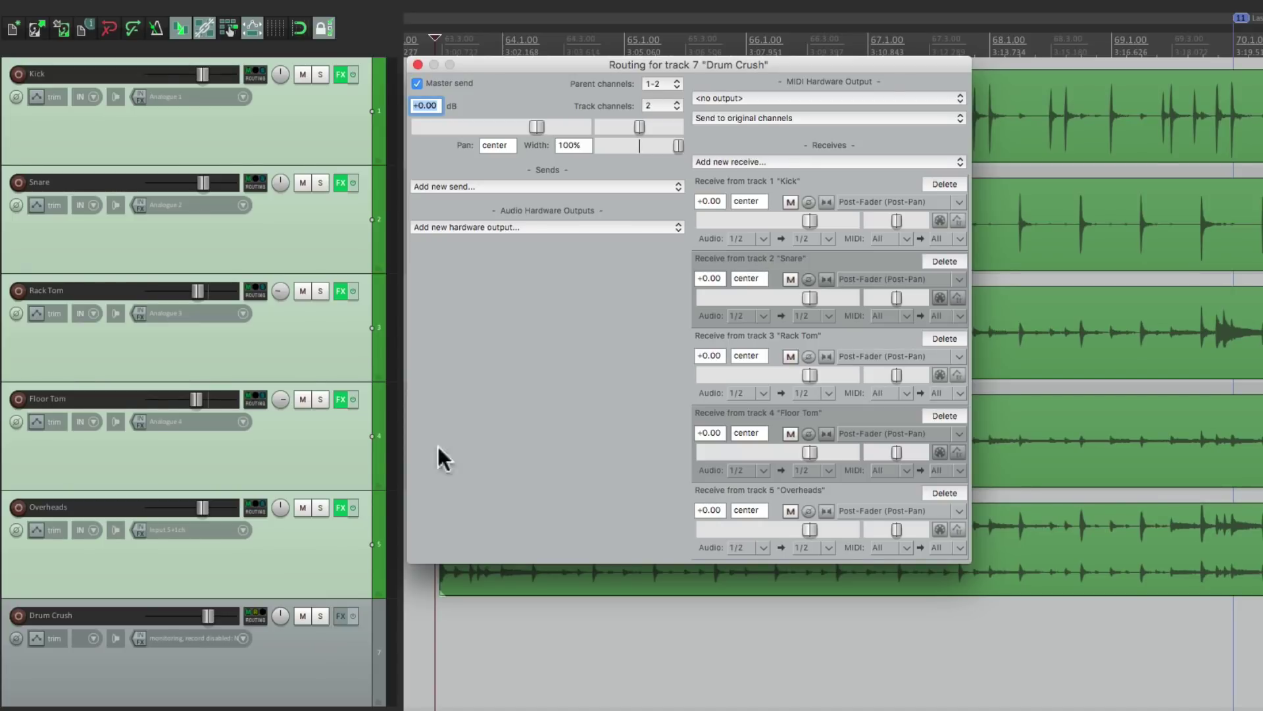
Close the Drum Crush routing window and select only the Overheads track
left_click(417, 64)
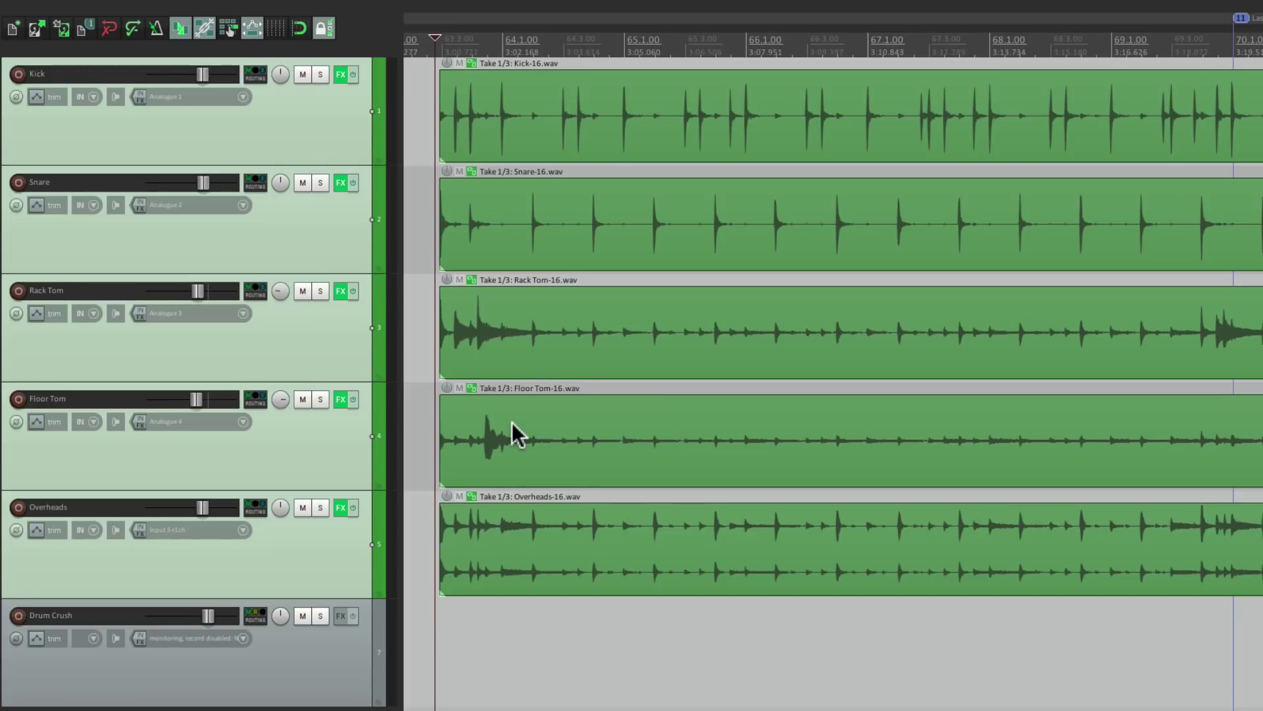
left_click(319, 550)
left_click(305, 113, "shift")
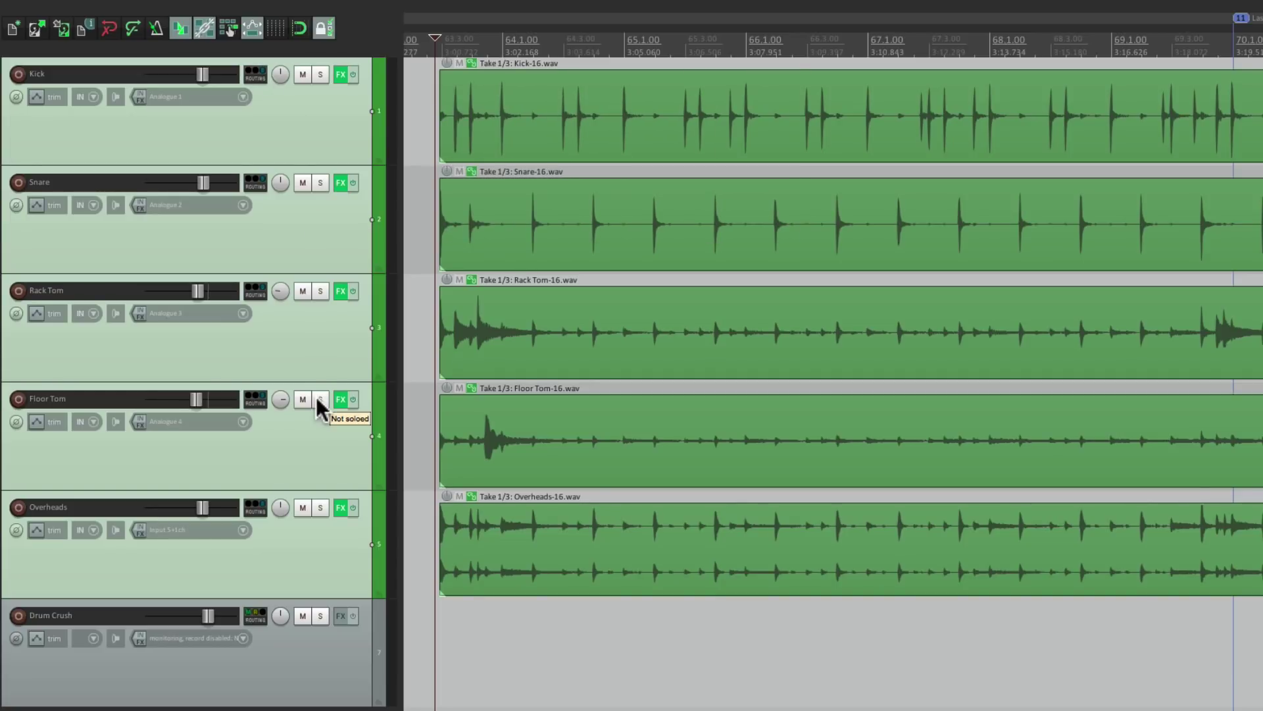
left_click(305, 616)
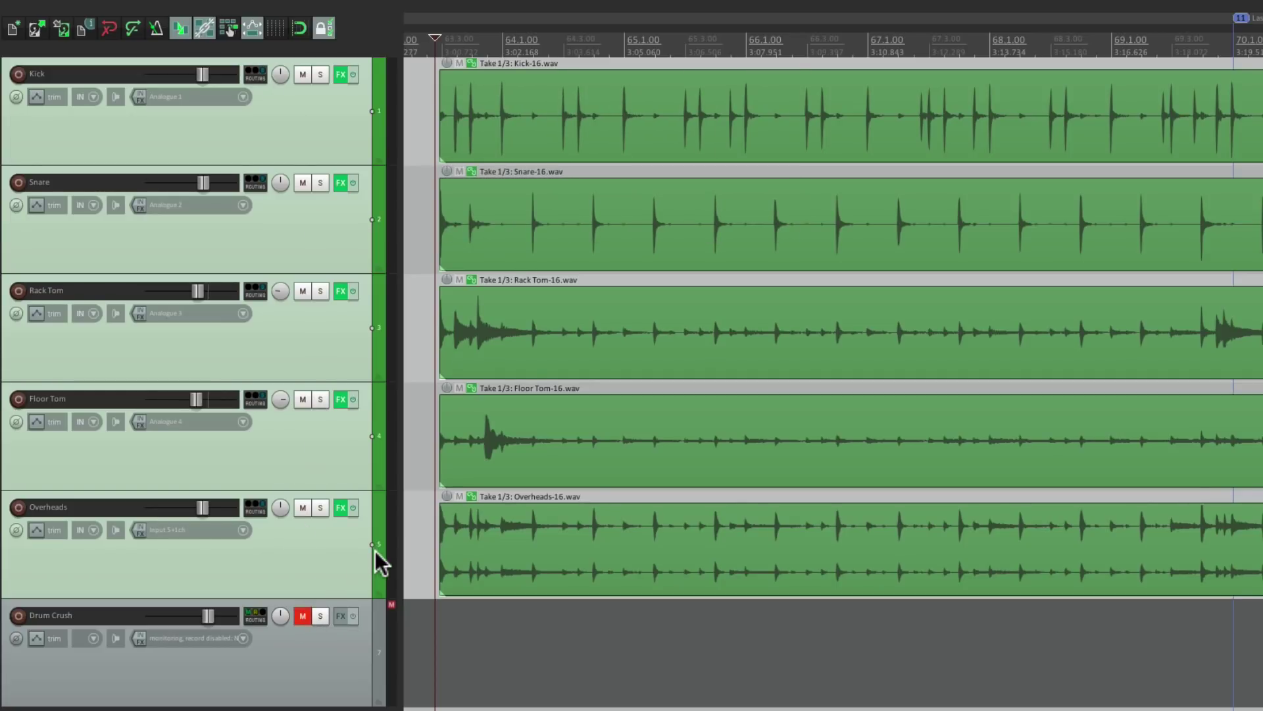
key("space")
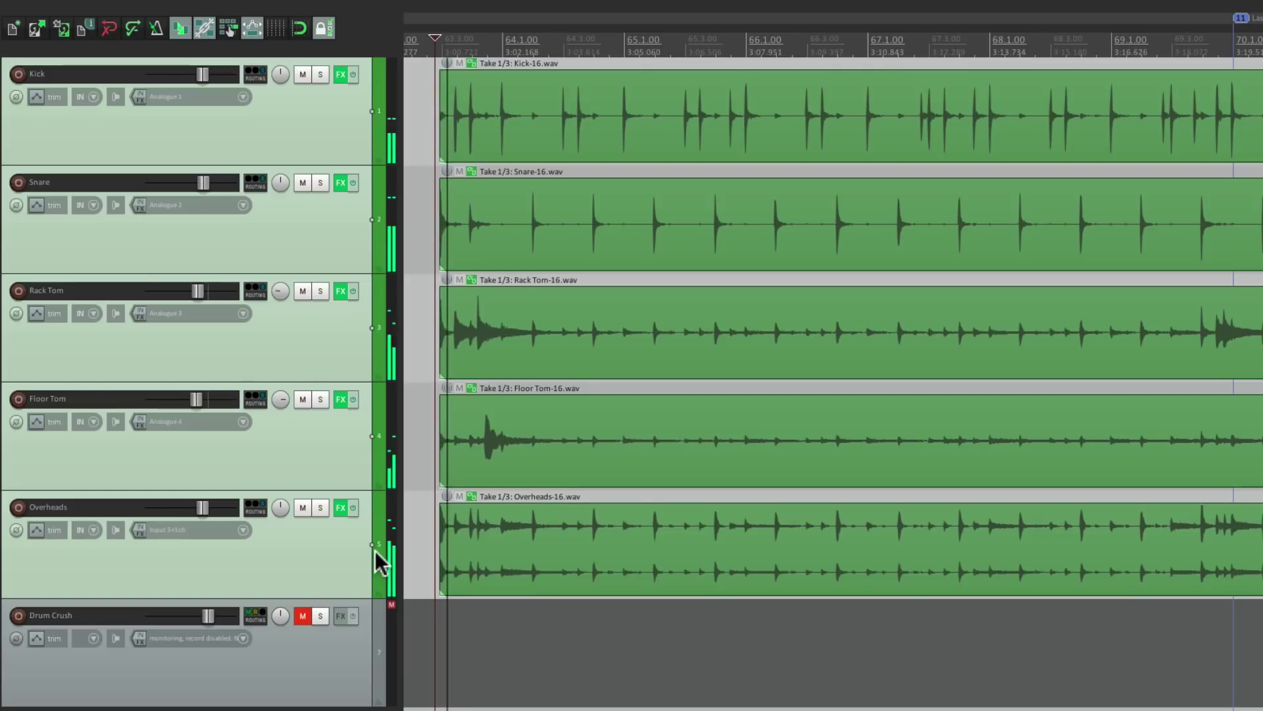
key("space")
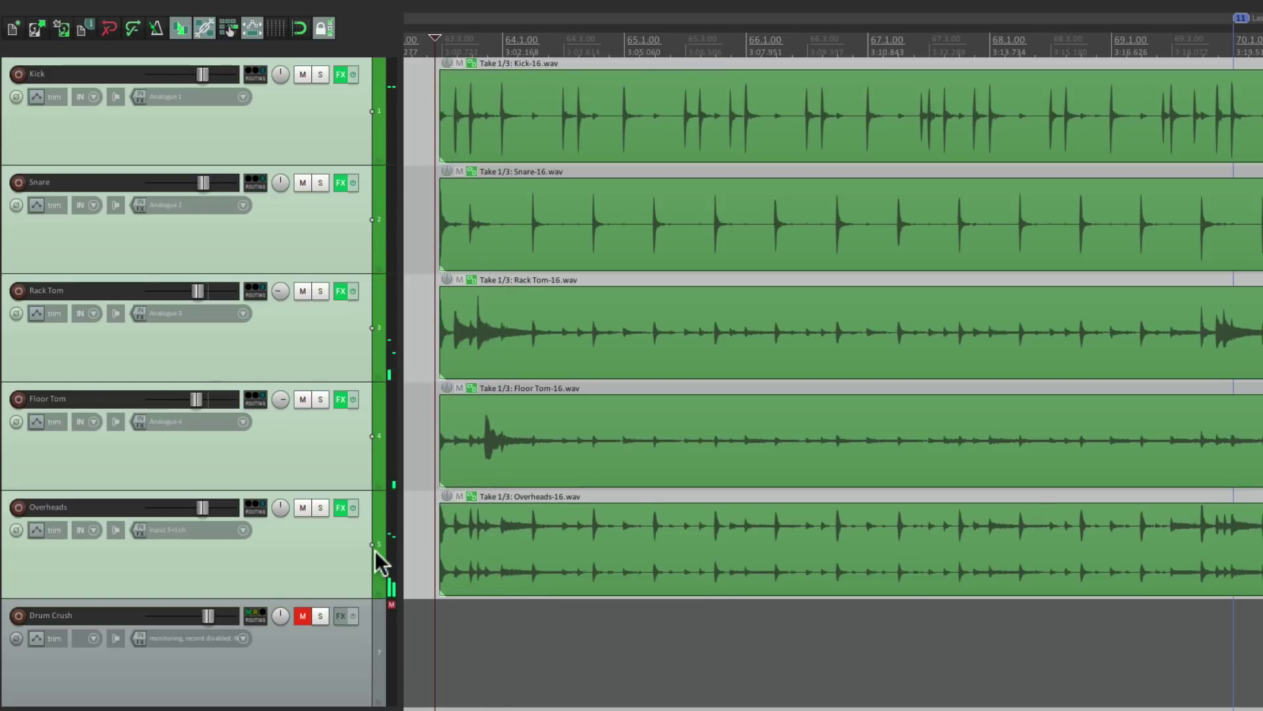
left_click(297, 610)
left_click(300, 614)
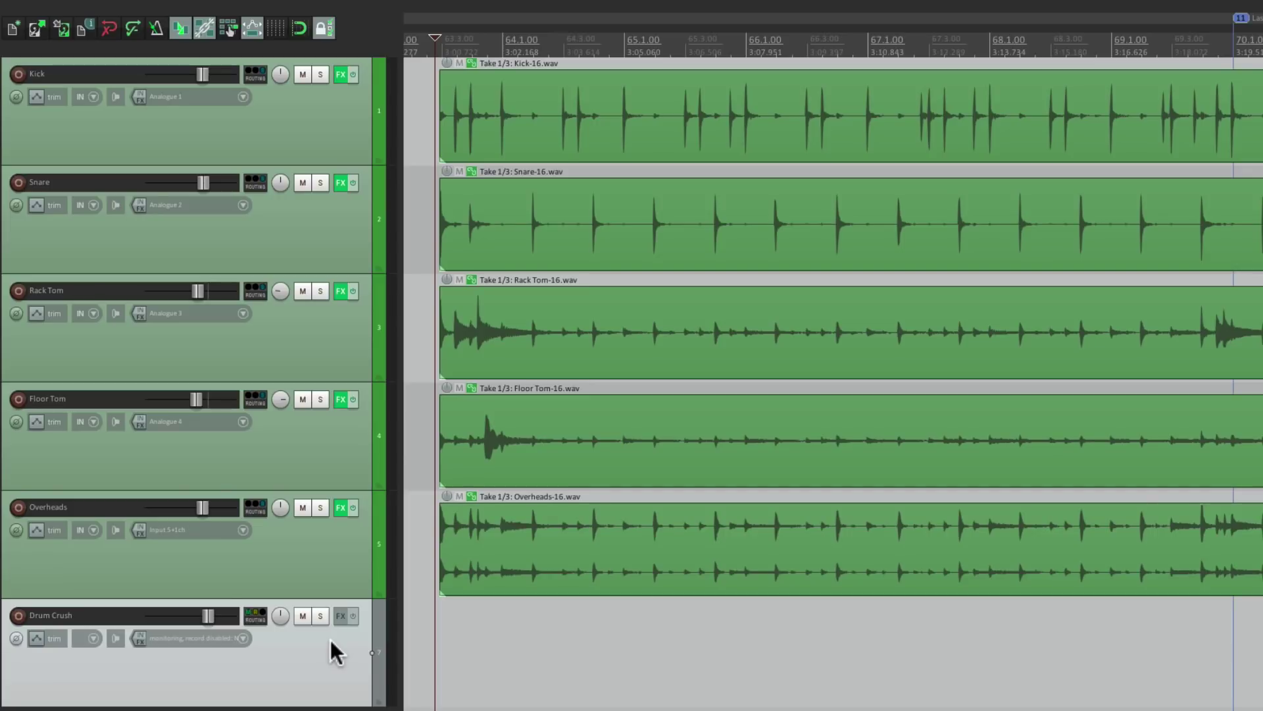
key("space")
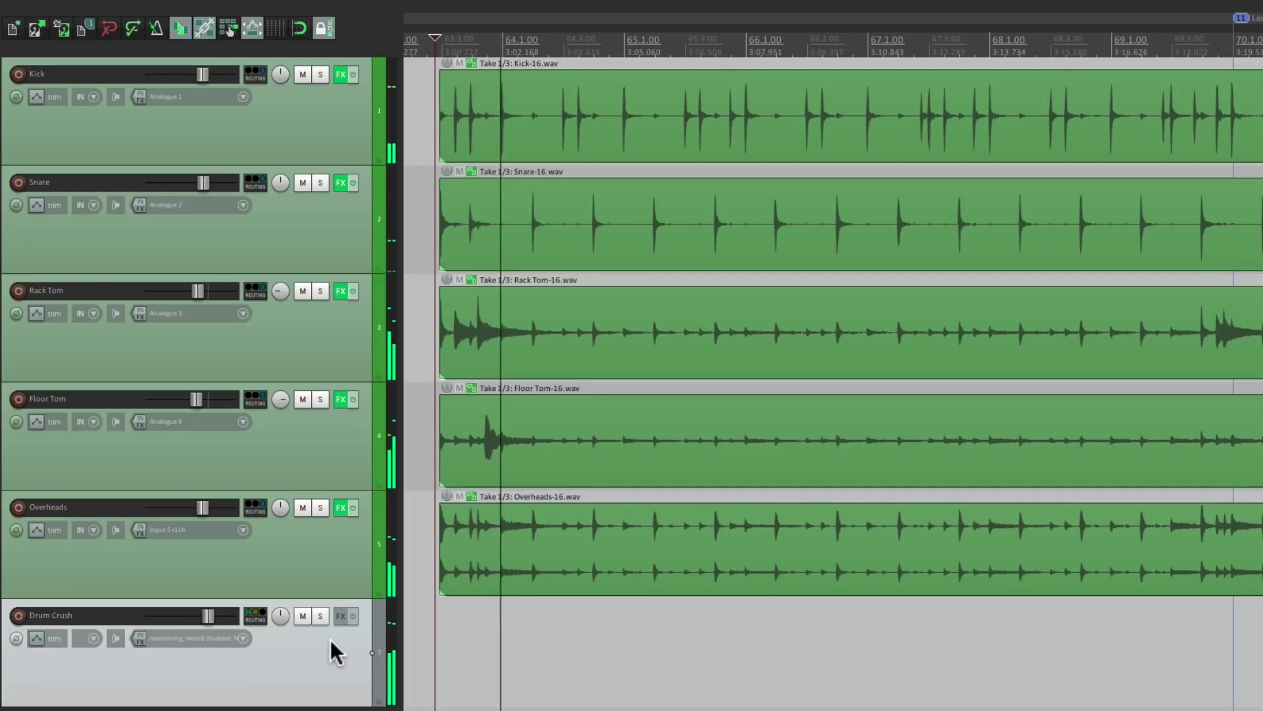
key("space")
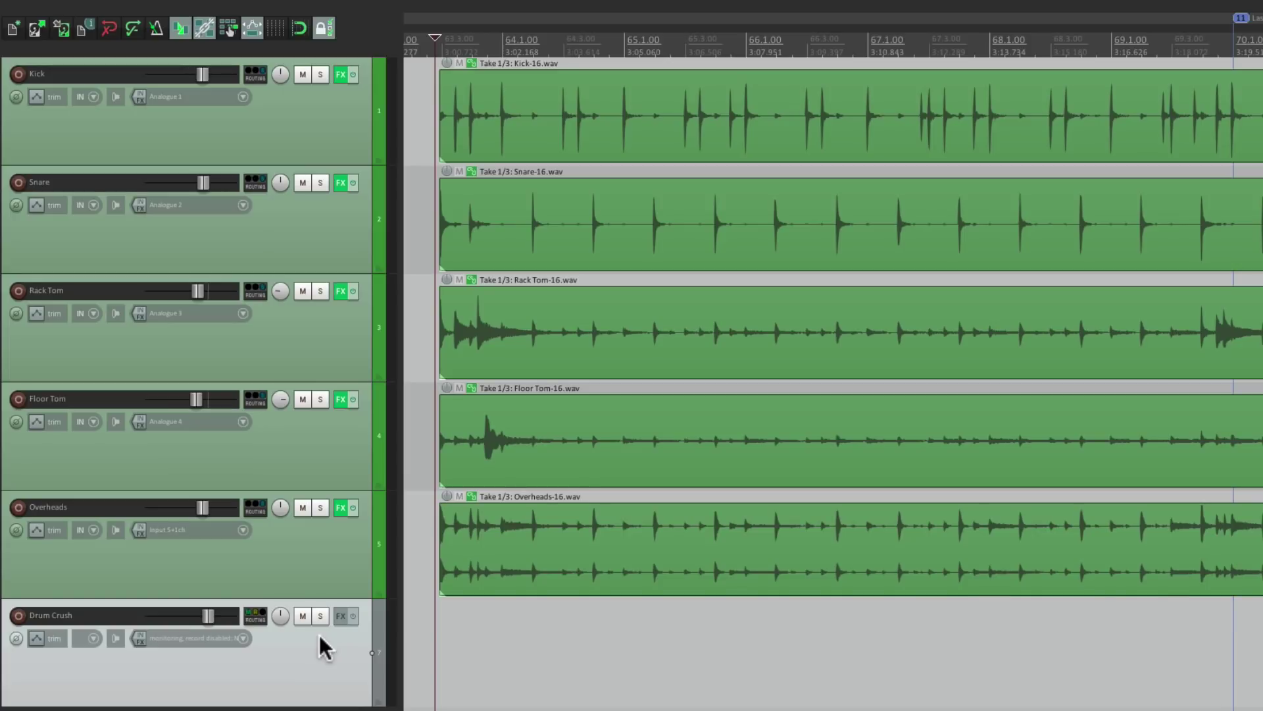
Load VST: ReaComp (Cockos) onto the Drum Crush track
left_click(340, 617)
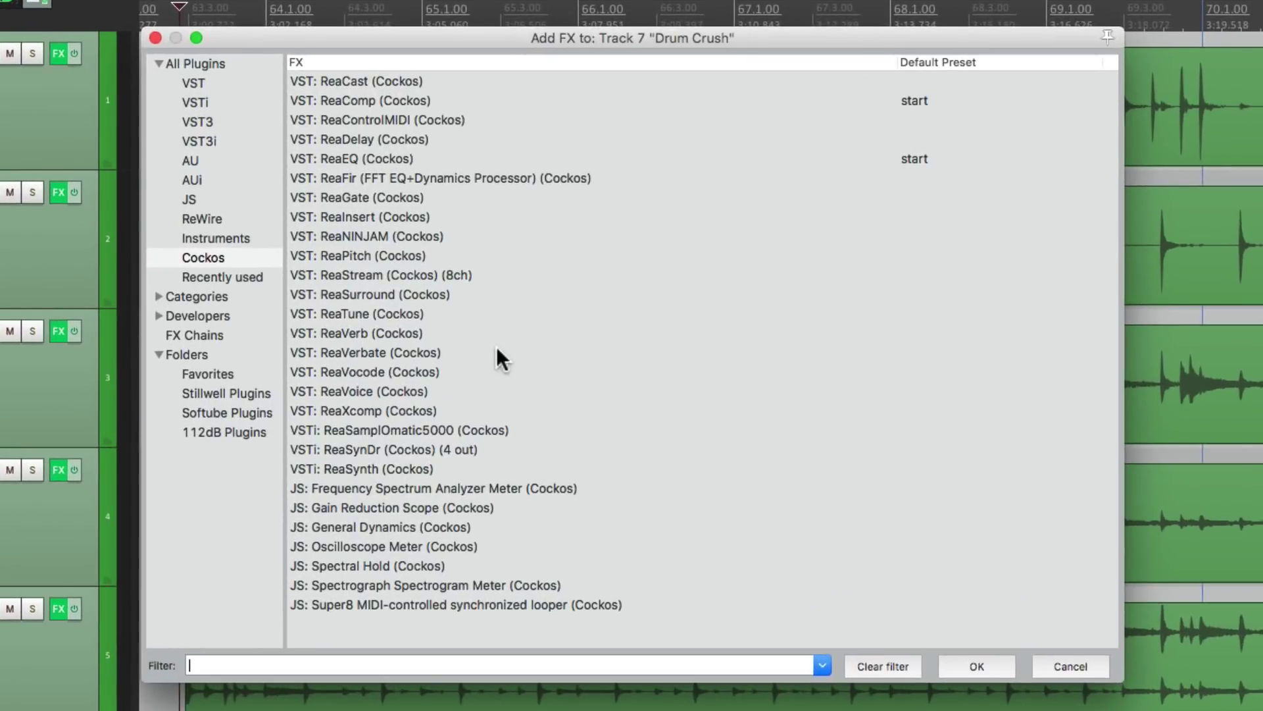
left_click(424, 97)
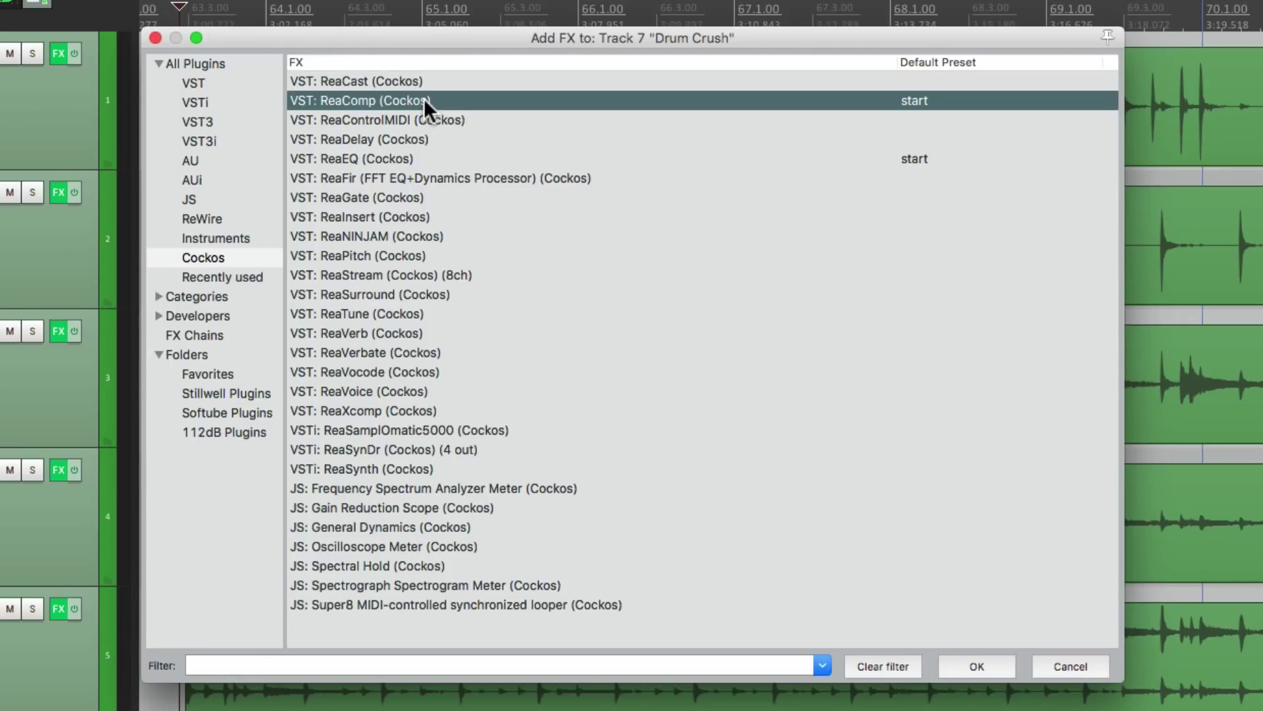
double_click(423, 98)
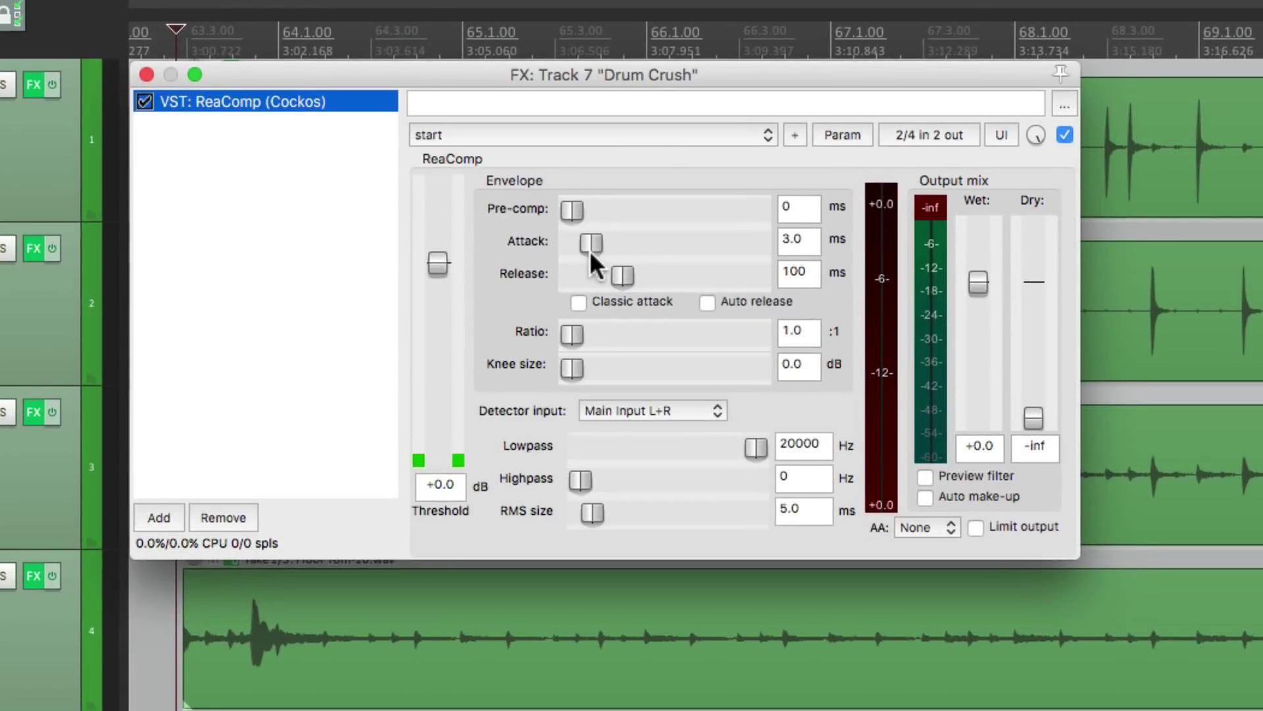
Set ReaComp's attack to 0.0 ms and threshold to about -50 dB, then start playback
left_click_drag(592, 247, 609, 336)
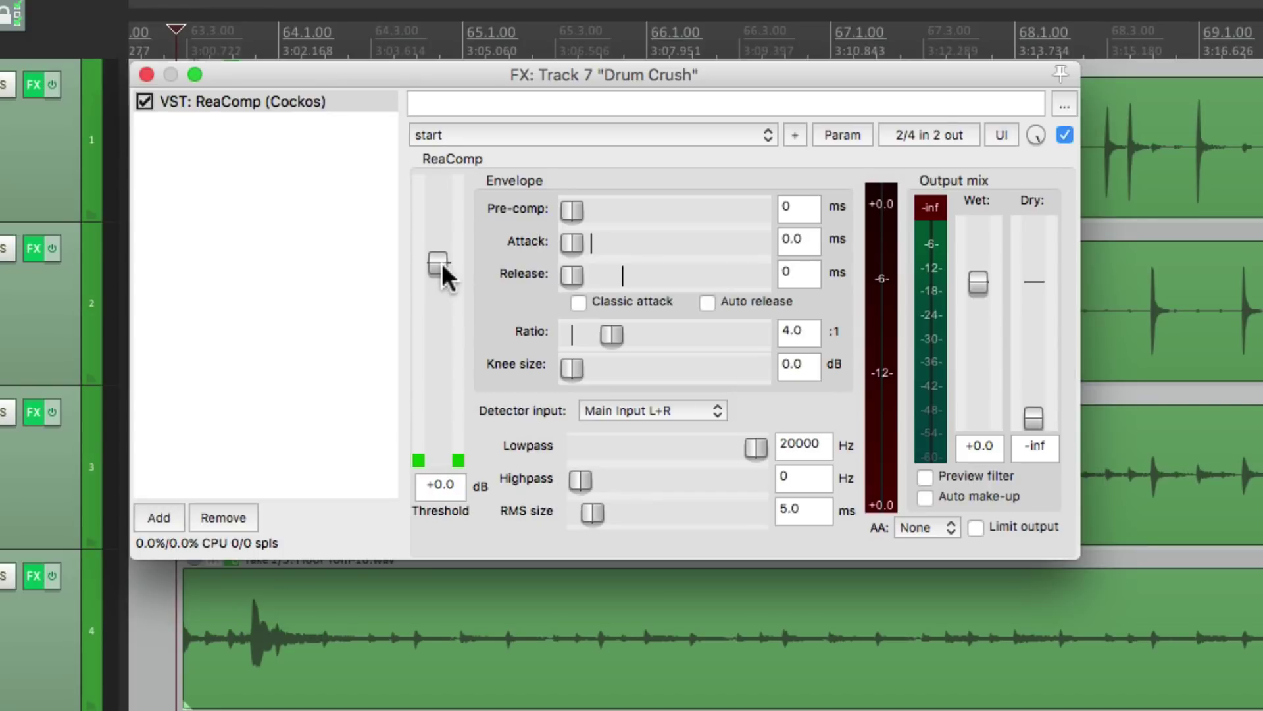
left_click_drag(439, 263, 443, 393)
key("space")
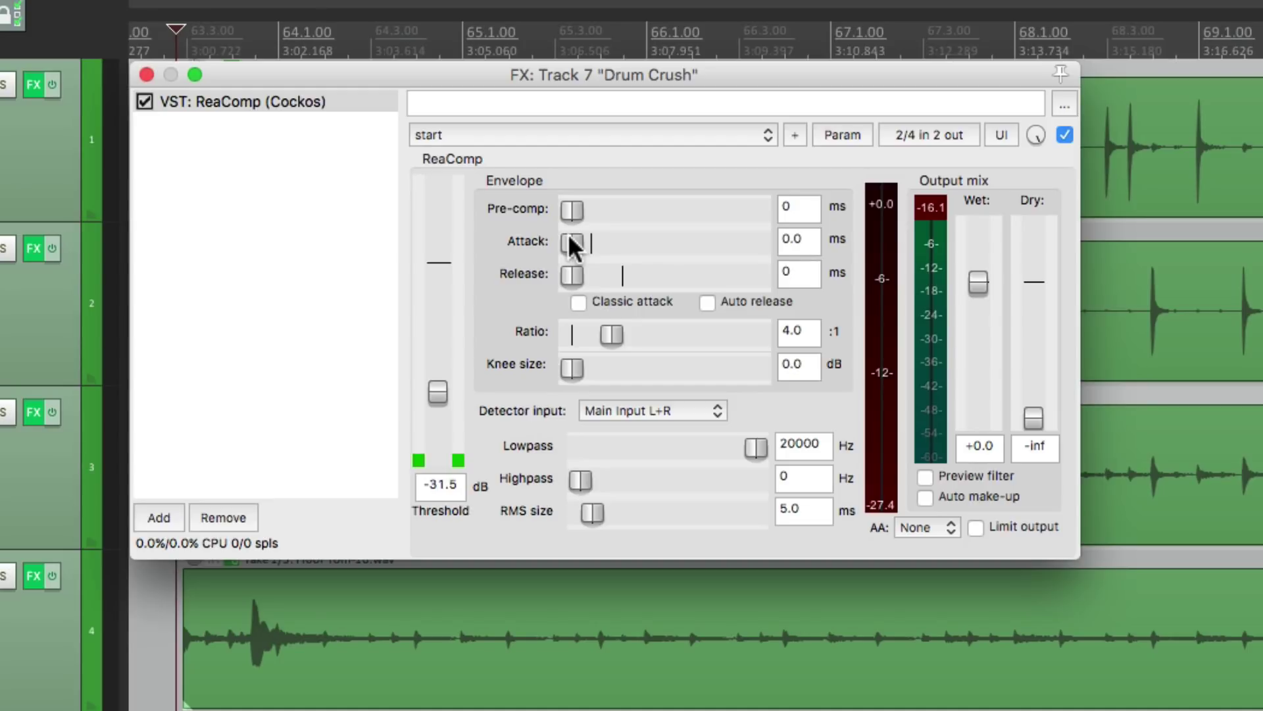
key("space")
Refine the compressor to 2.3 ms attack, 53 ms release and -30.7 dB threshold, then stop playback
left_click_drag(586, 239, 598, 238)
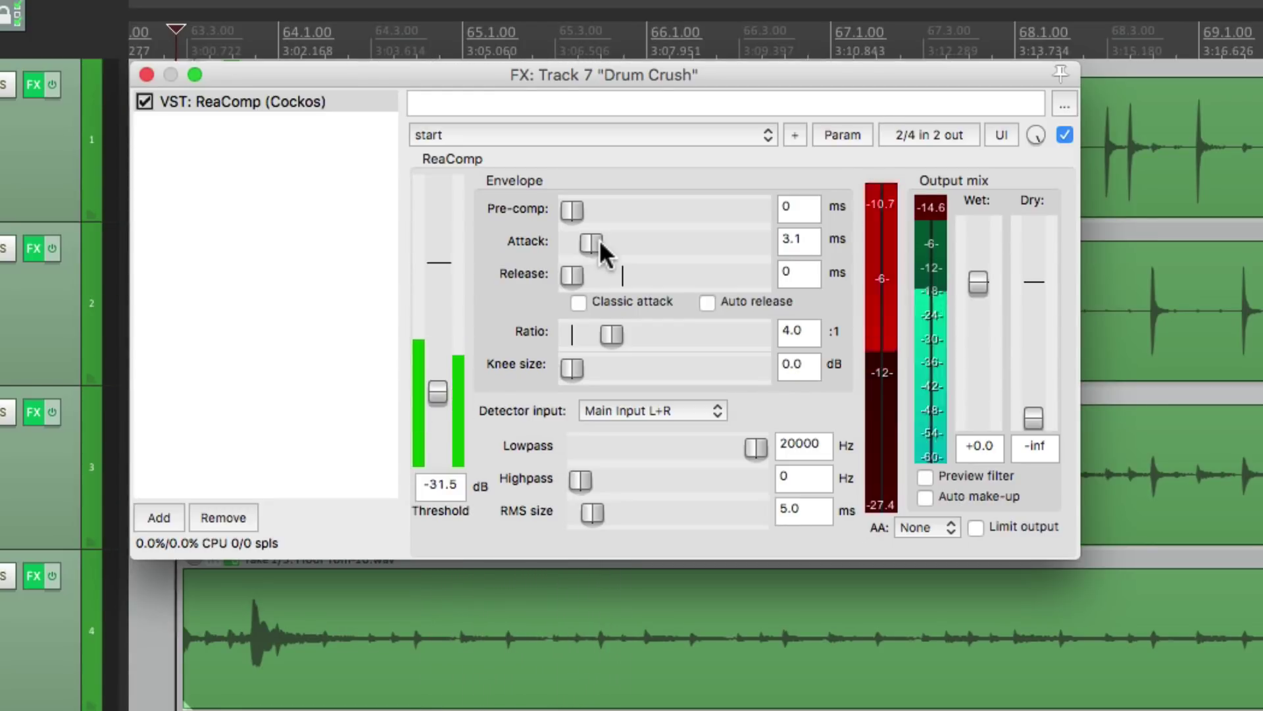
mouse_move(588, 243)
left_mouse_down()
mouse_move(571, 242)
mouse_move(587, 239)
left_mouse_up()
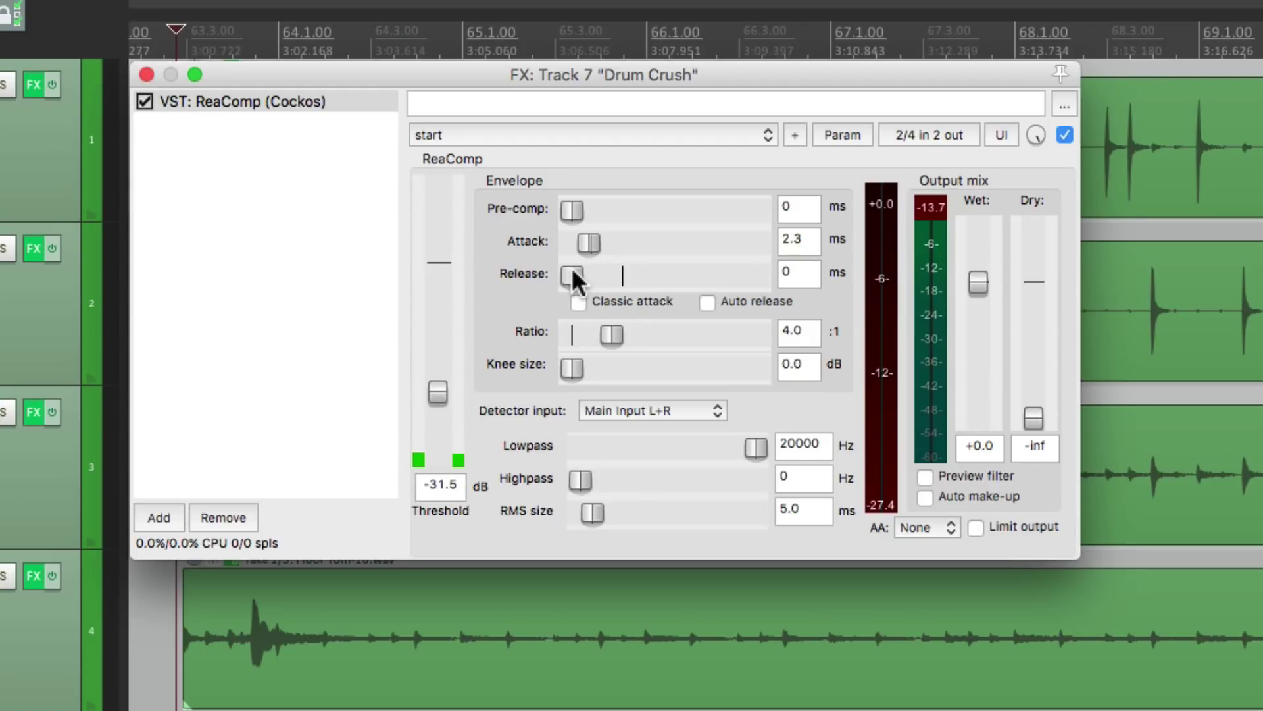
left_click_drag(572, 270, 614, 262)
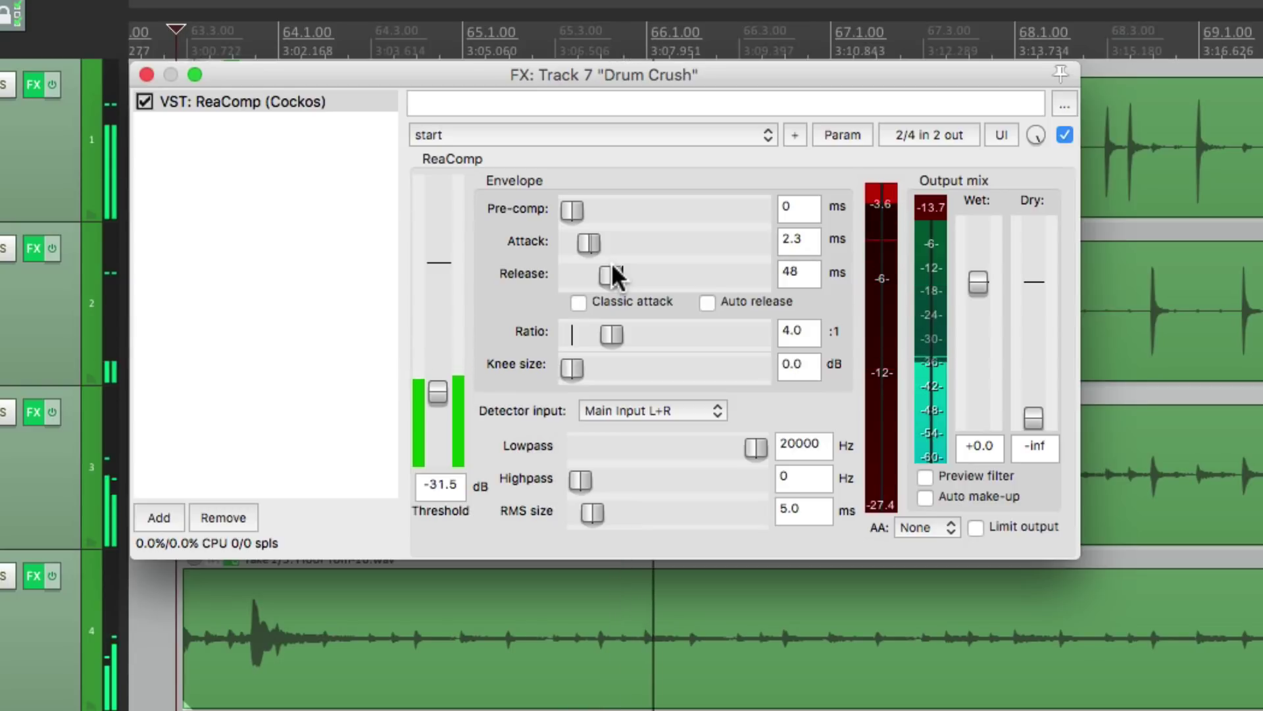
left_click_drag(611, 273, 614, 273)
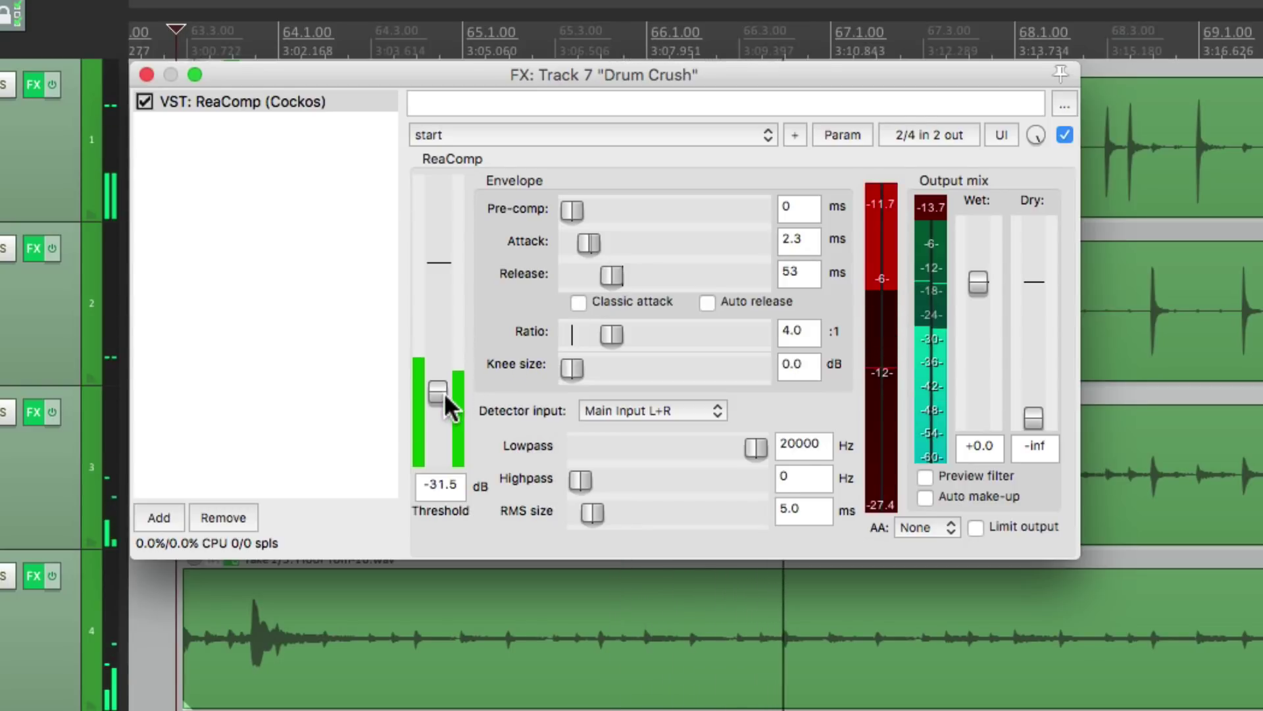
mouse_move(441, 393)
left_mouse_down()
mouse_move(456, 343)
mouse_move(456, 392)
left_mouse_up()
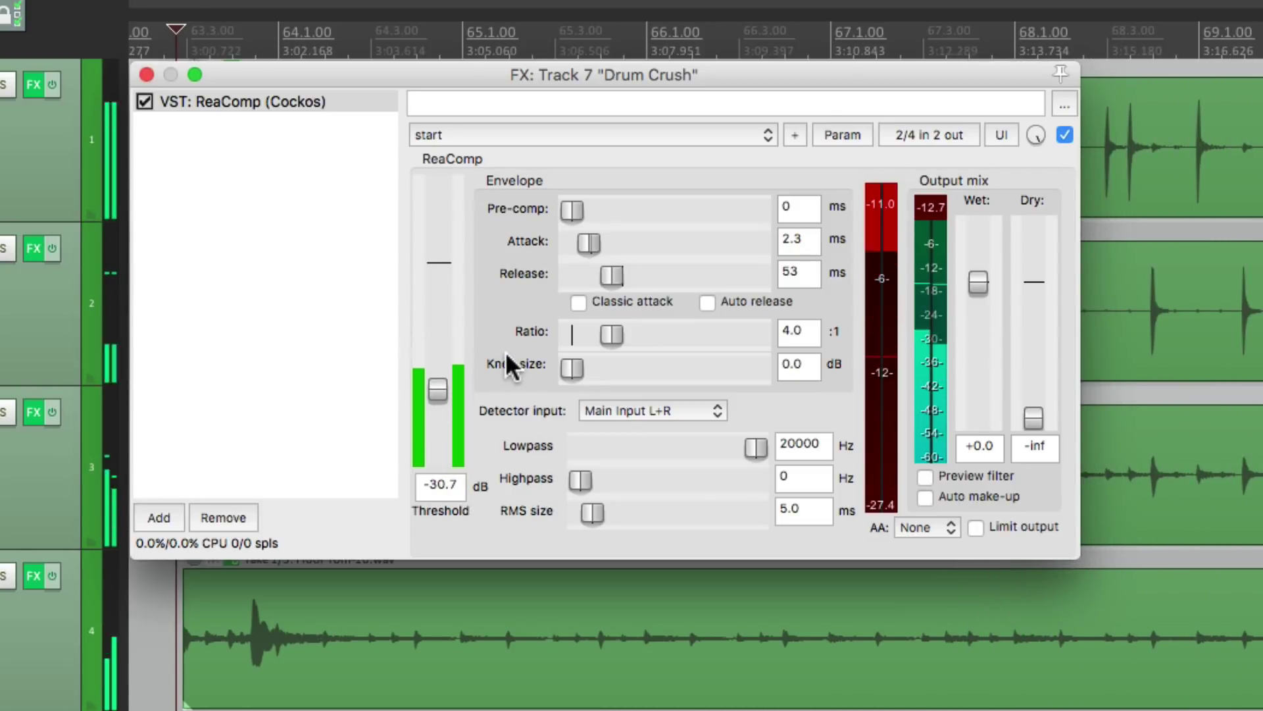
key("space")
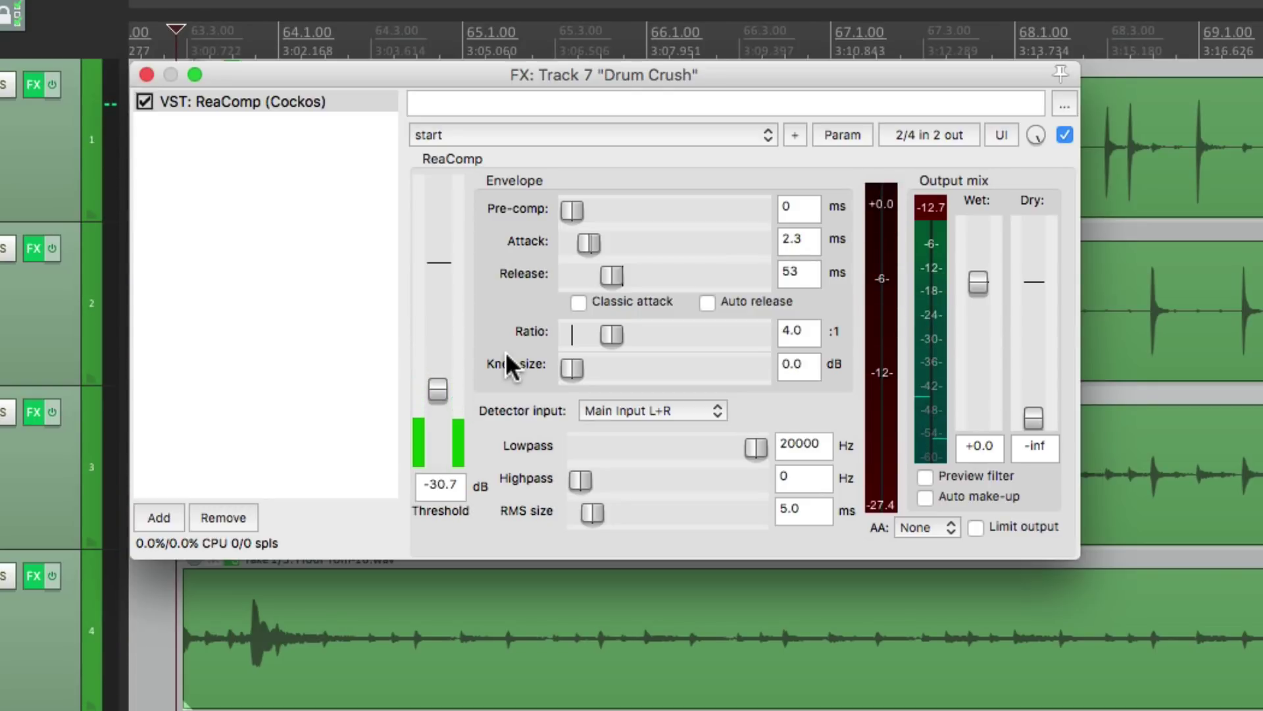
Compare ReaComp bypassed versus active, then raise its wet output to +7.1 dB
left_click(1064, 135)
key("space")
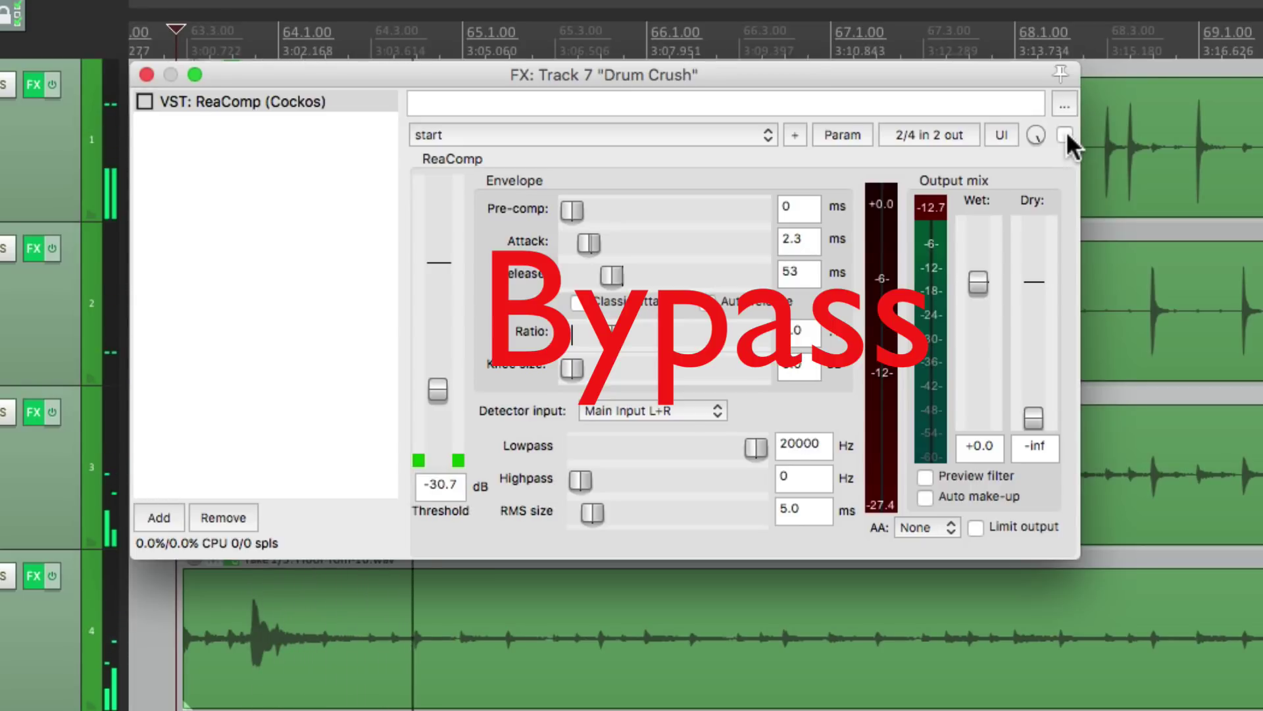
left_click(1065, 134)
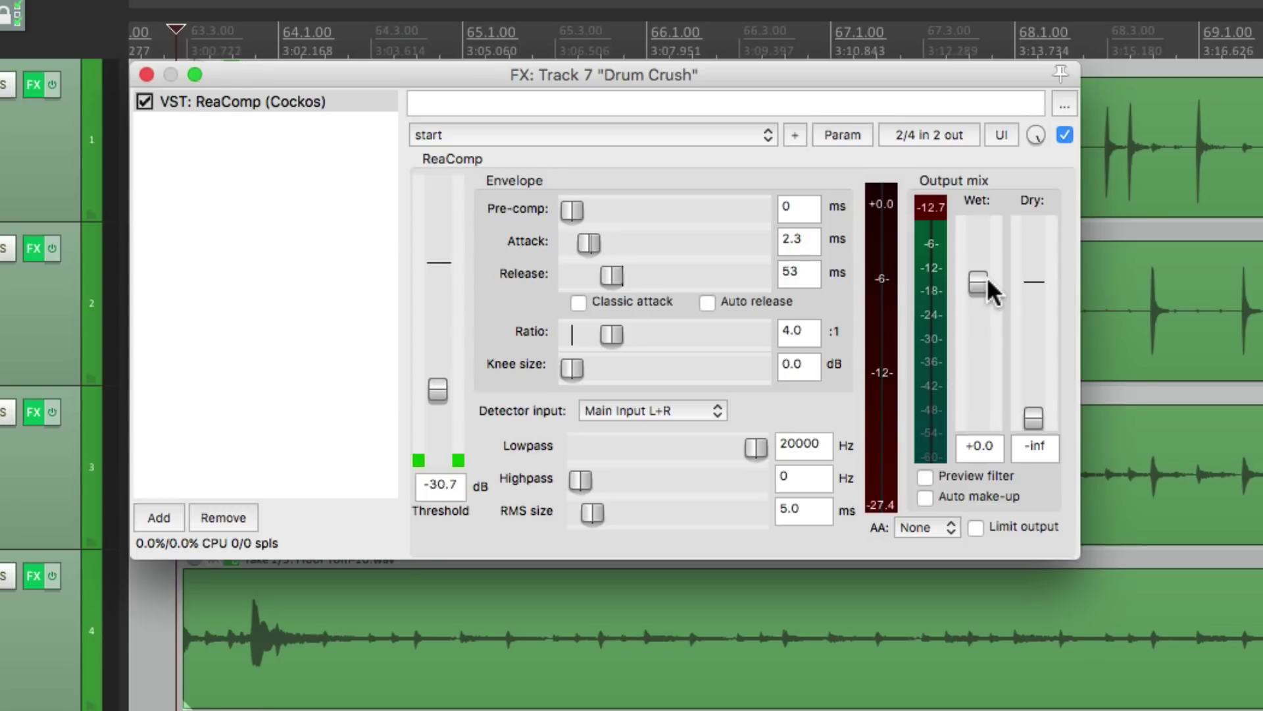
left_click_drag(985, 276, 974, 245)
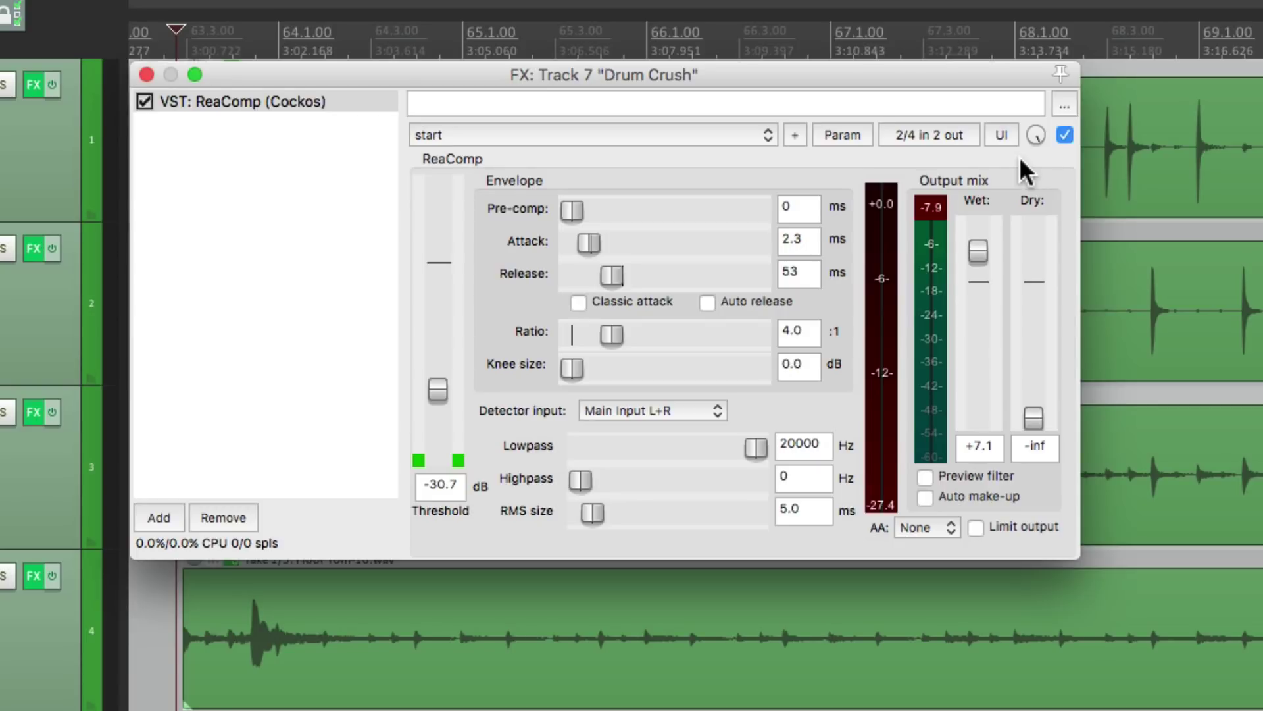
Add JS: Distortion after ReaComp, found by filtering All Plugins for 'distort'
left_click(164, 513)
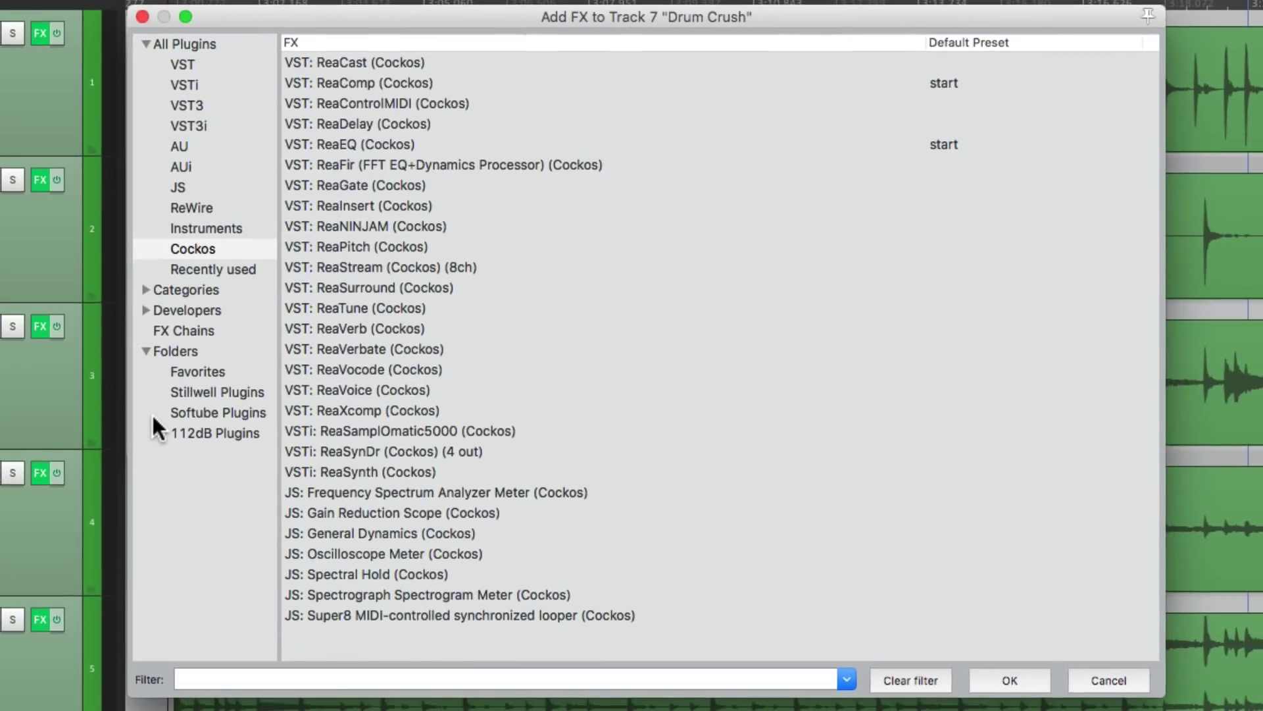
left_click(250, 44)
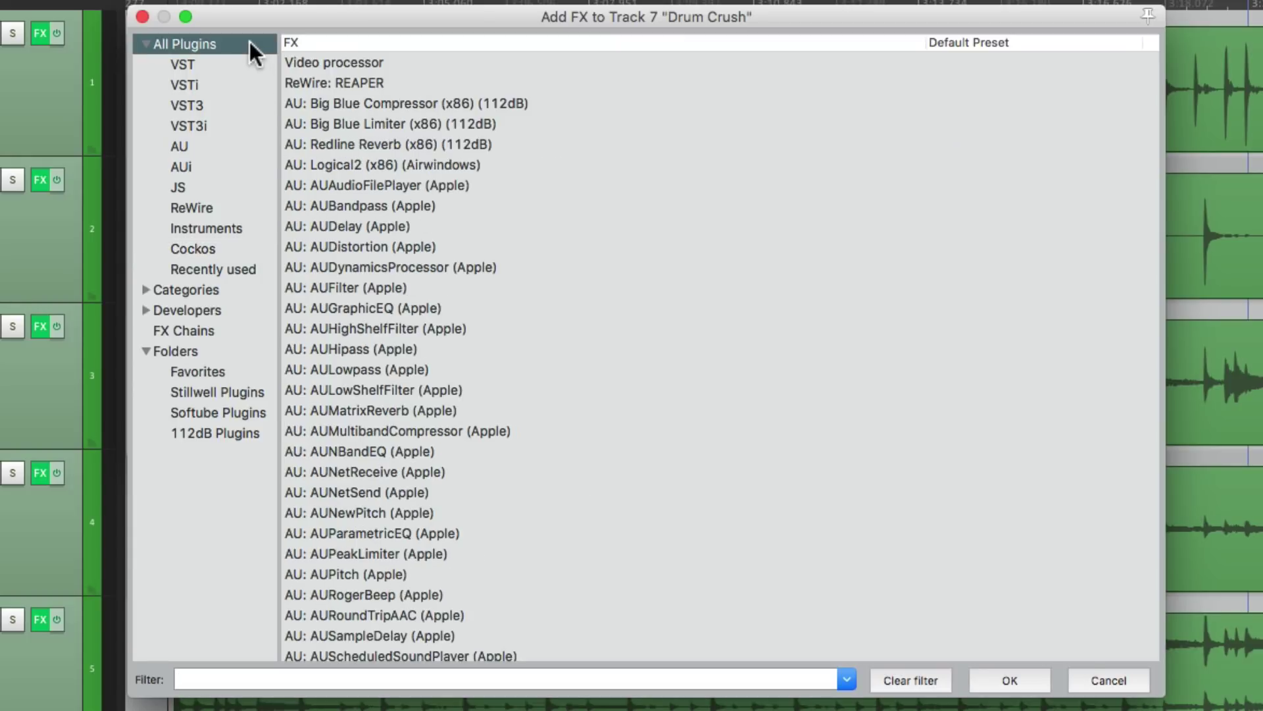
left_click(380, 677)
type("distort")
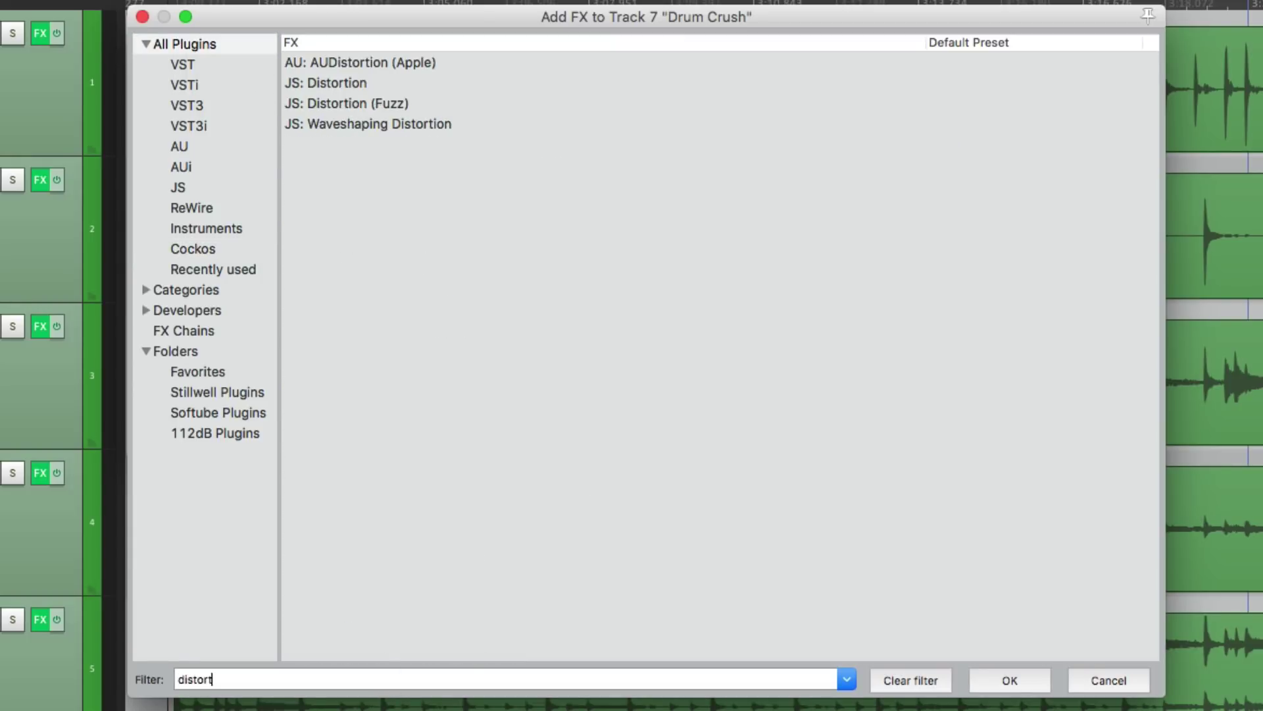
left_click(393, 84)
double_click(393, 82)
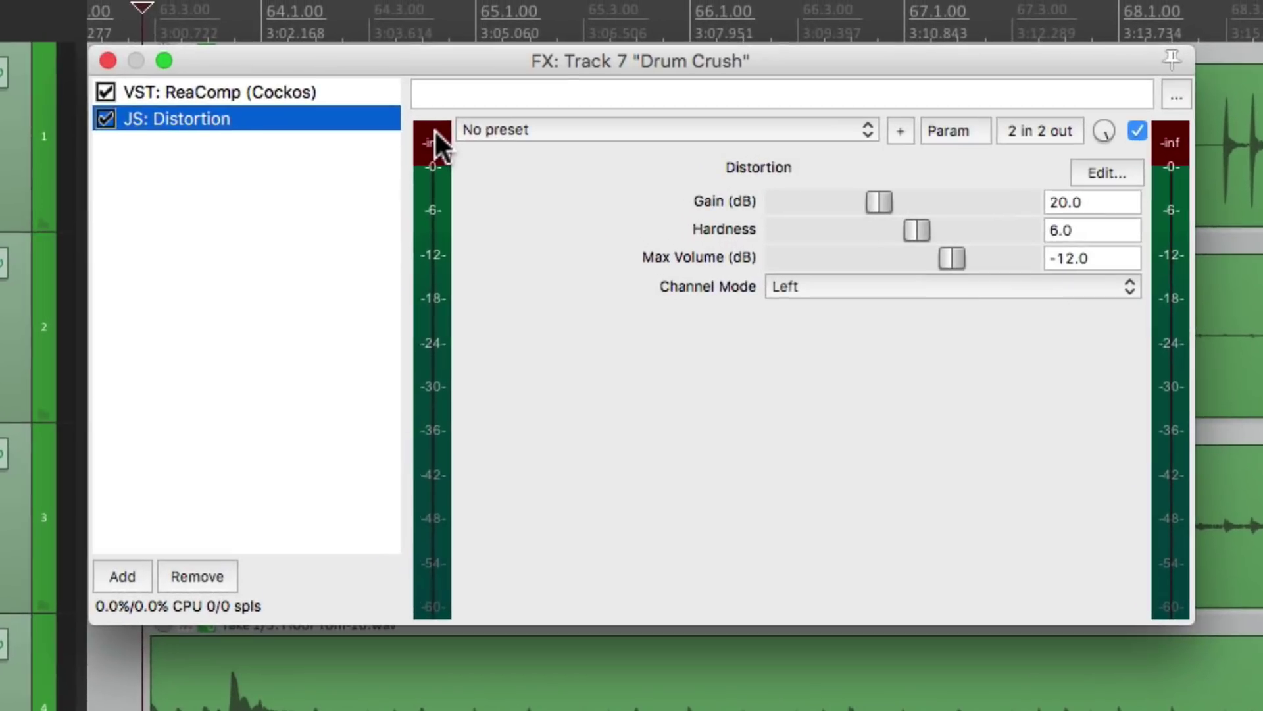
Set the distortion to Stereo channel mode with 8.0 dB gain, comparing it bypassed
left_click(805, 287)
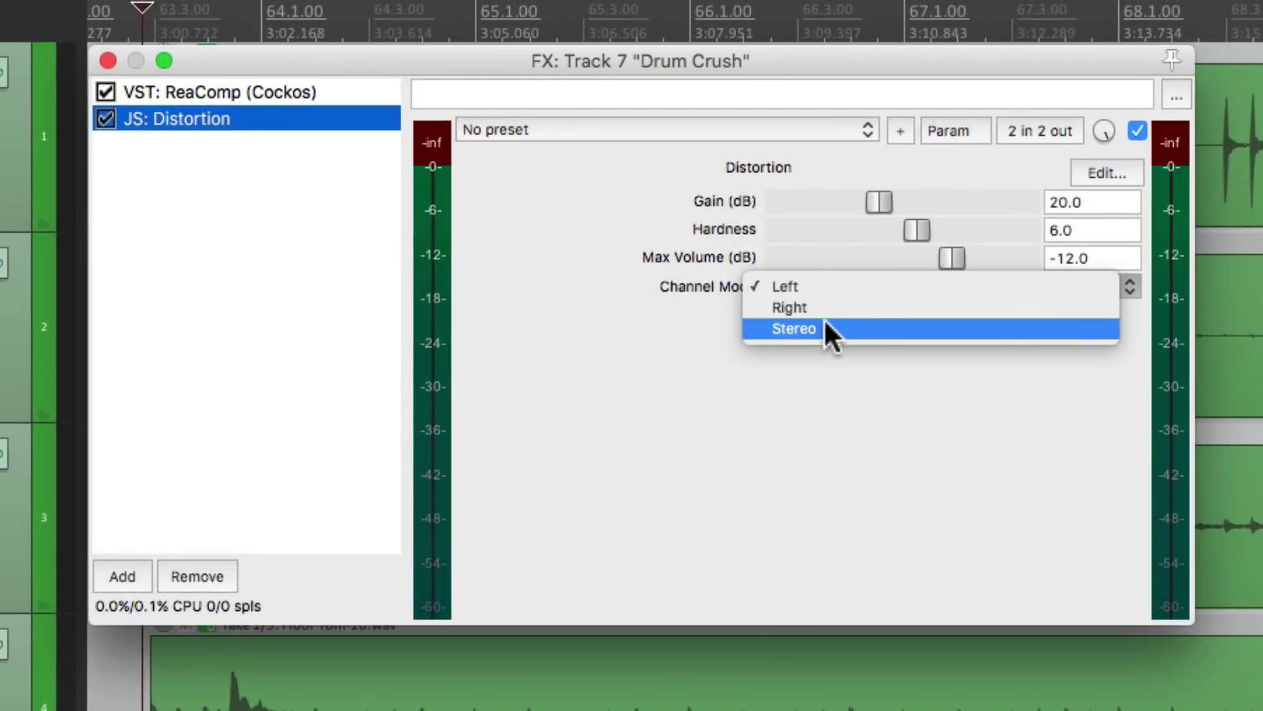
left_click(825, 328)
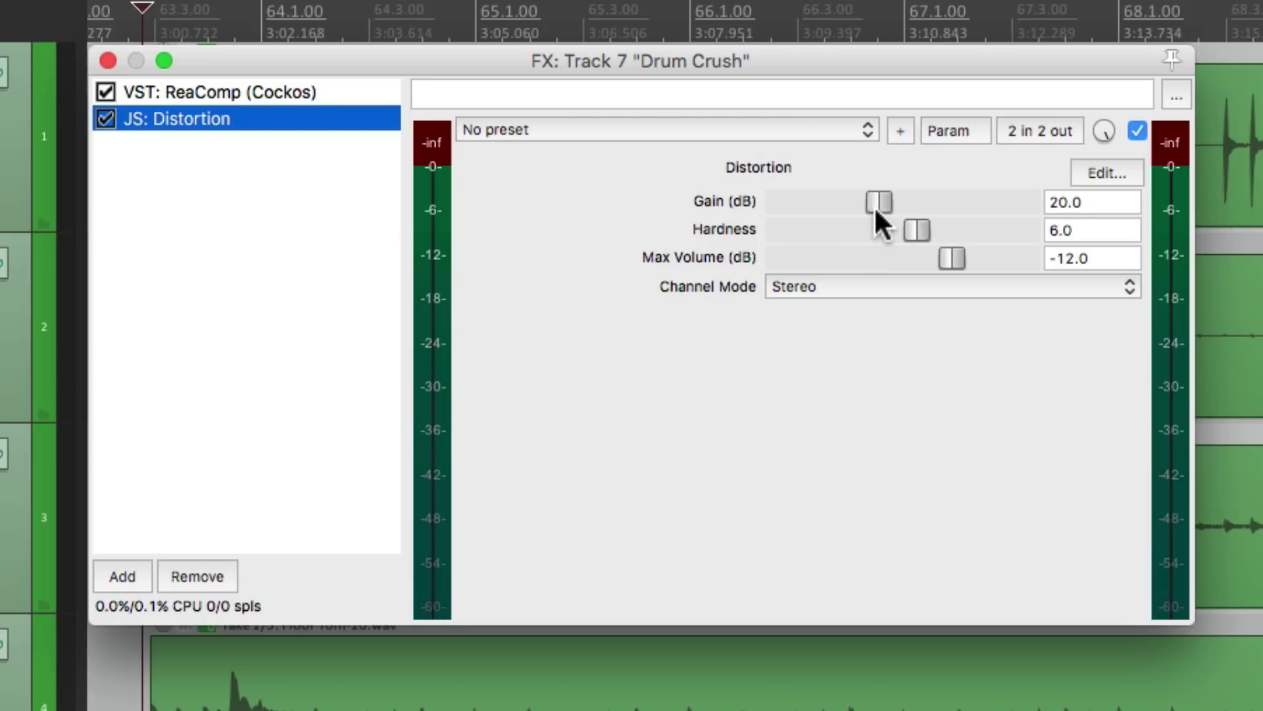
left_click_drag(873, 205, 614, 218)
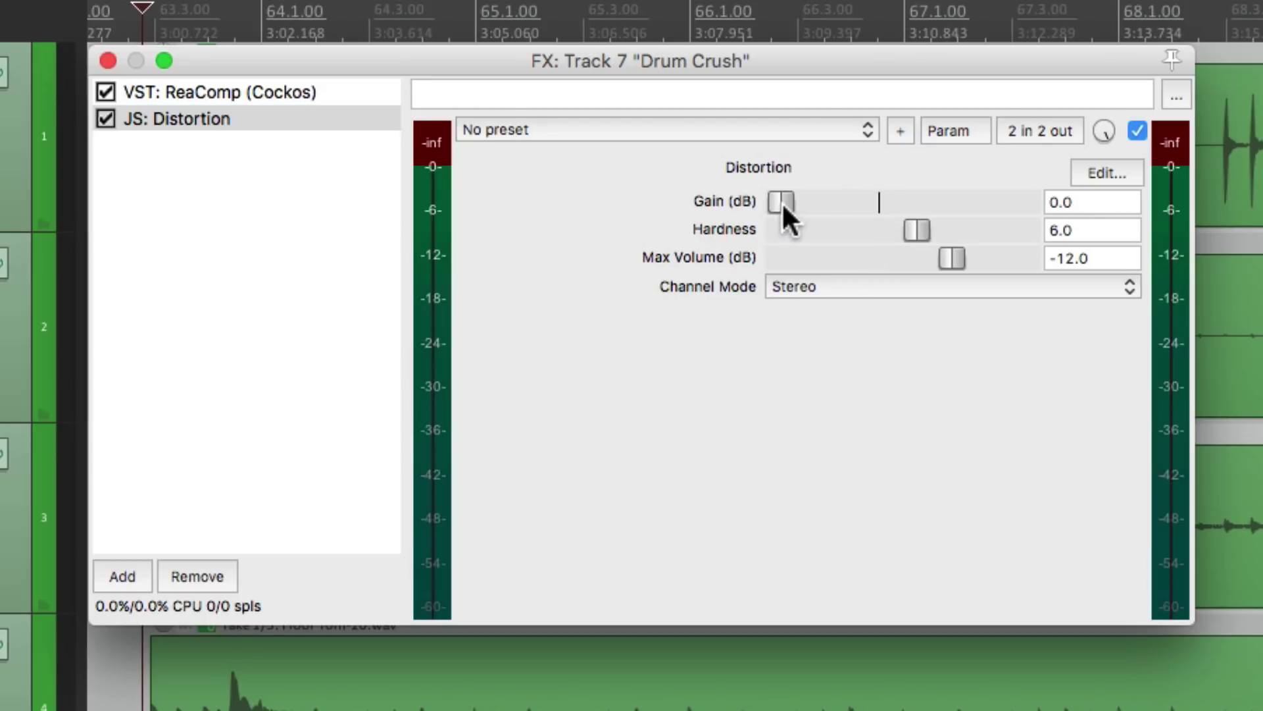
left_click_drag(783, 204, 818, 204)
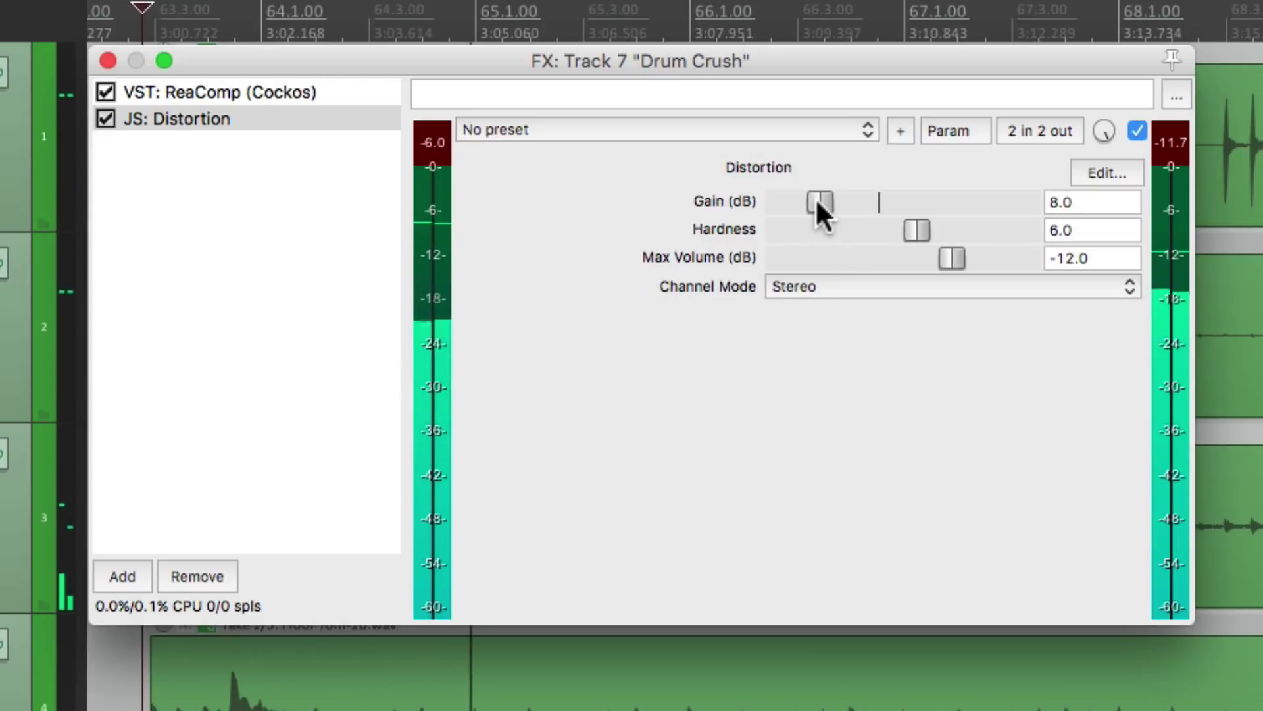
left_click(1135, 132)
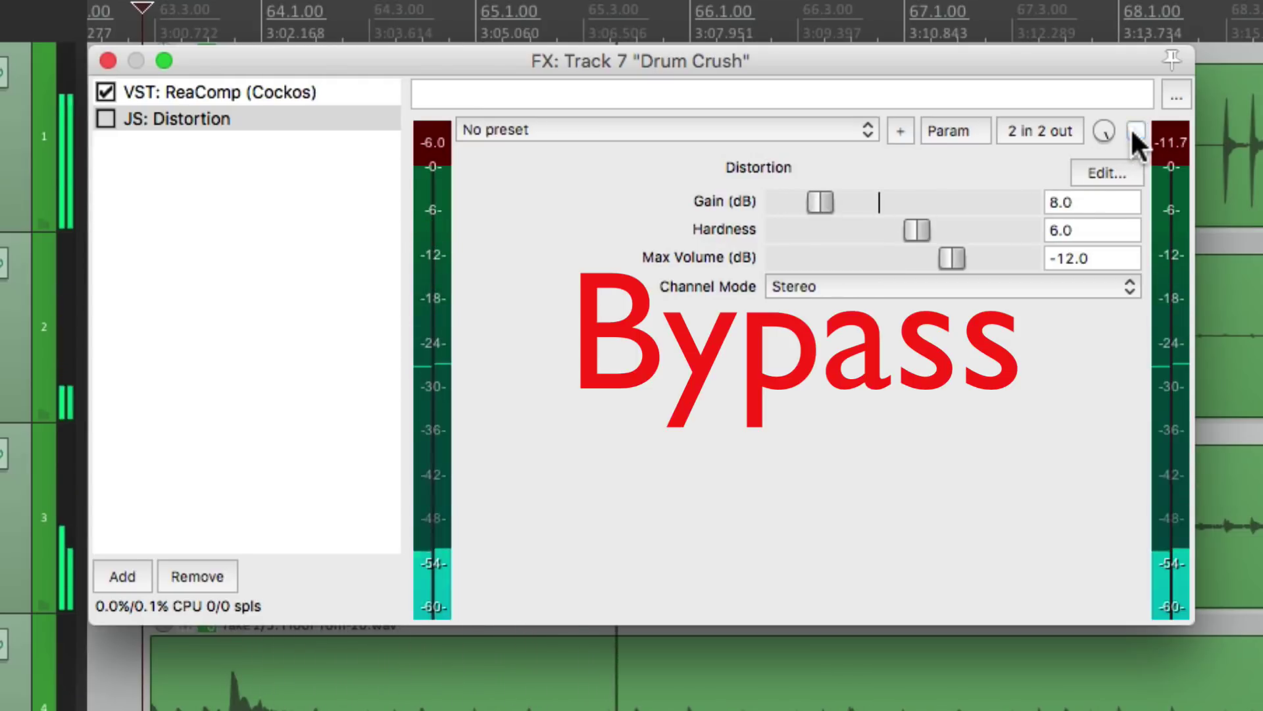
left_click(1135, 131)
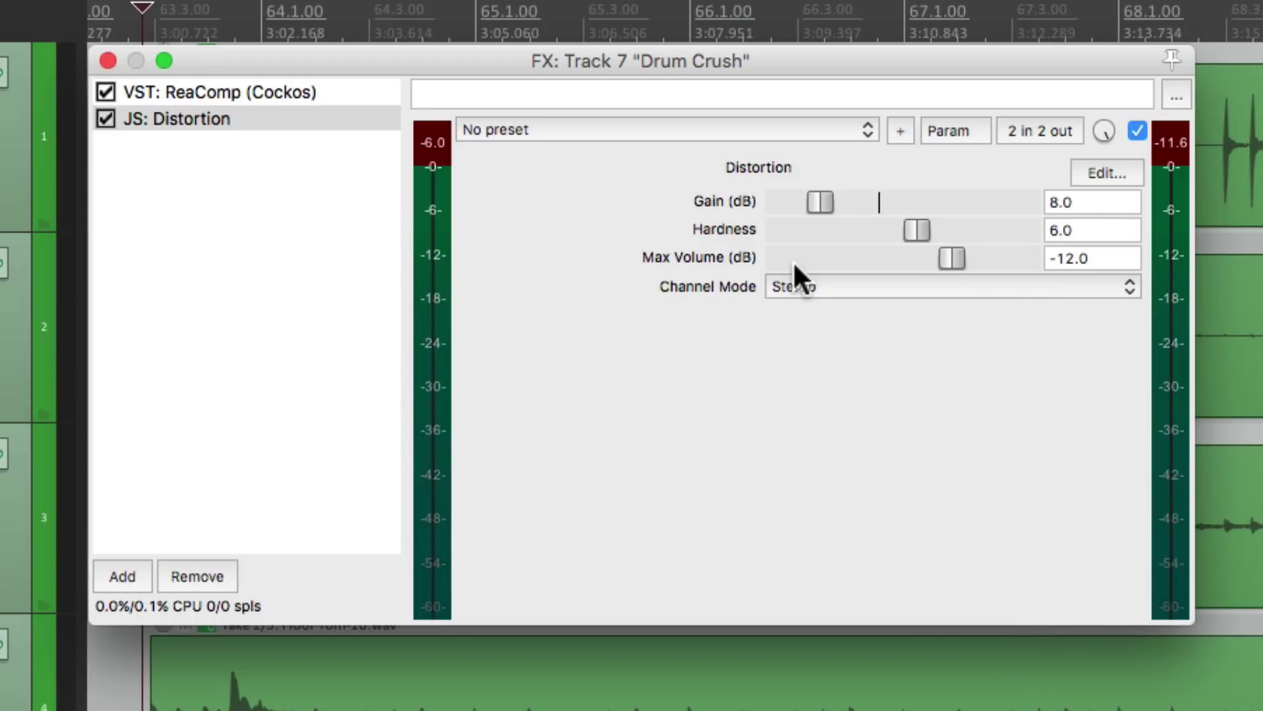
Add VST: ReaEQ from the Cockos plugins after the distortion
double_click(207, 266)
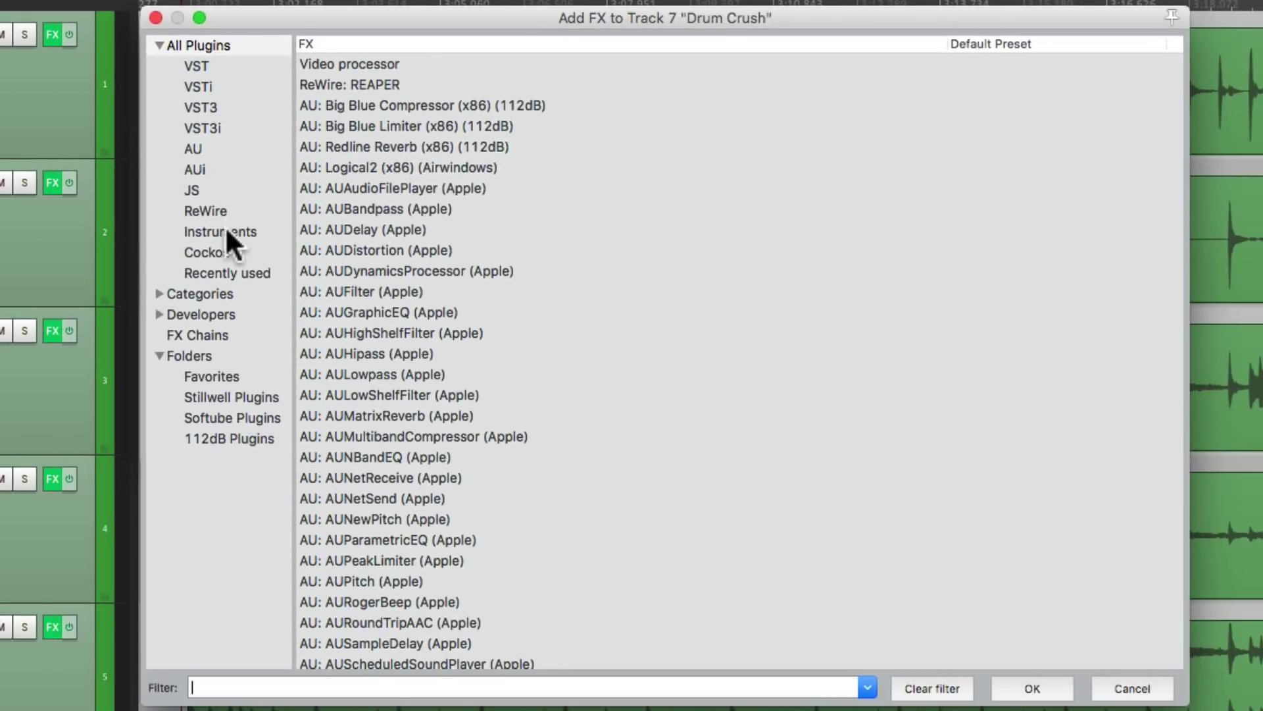
left_click(227, 253)
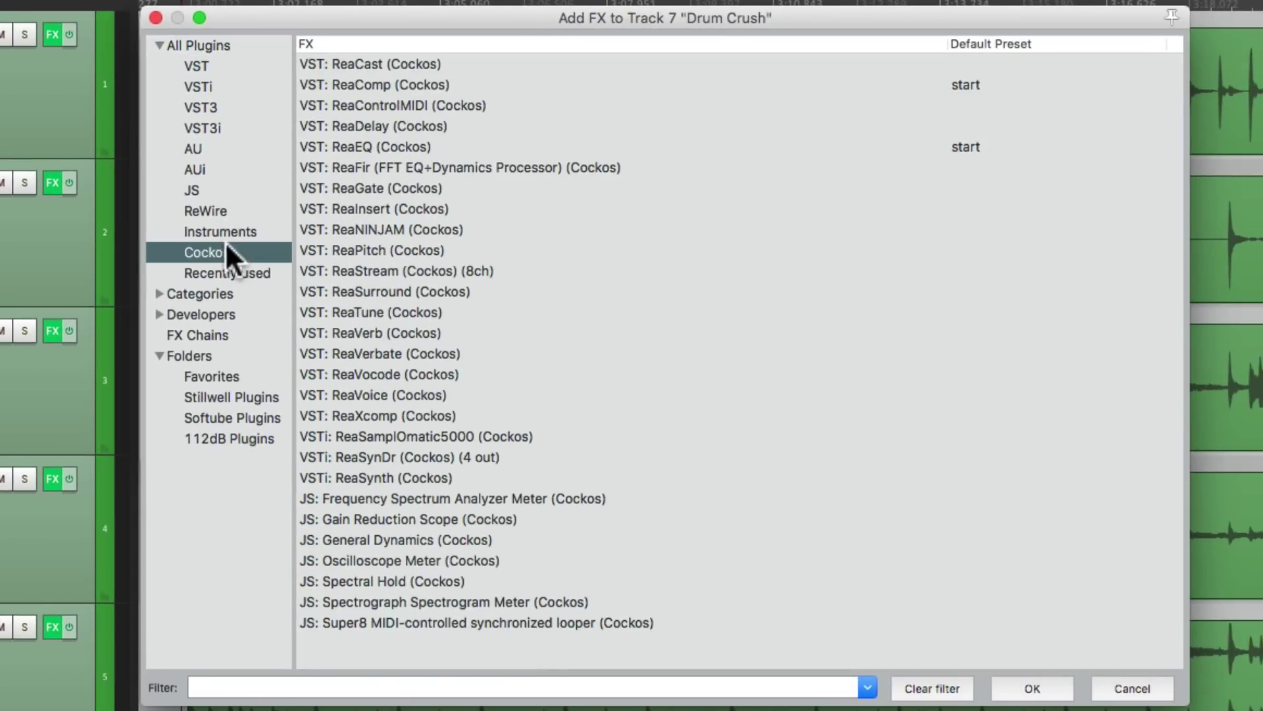
left_click(405, 146)
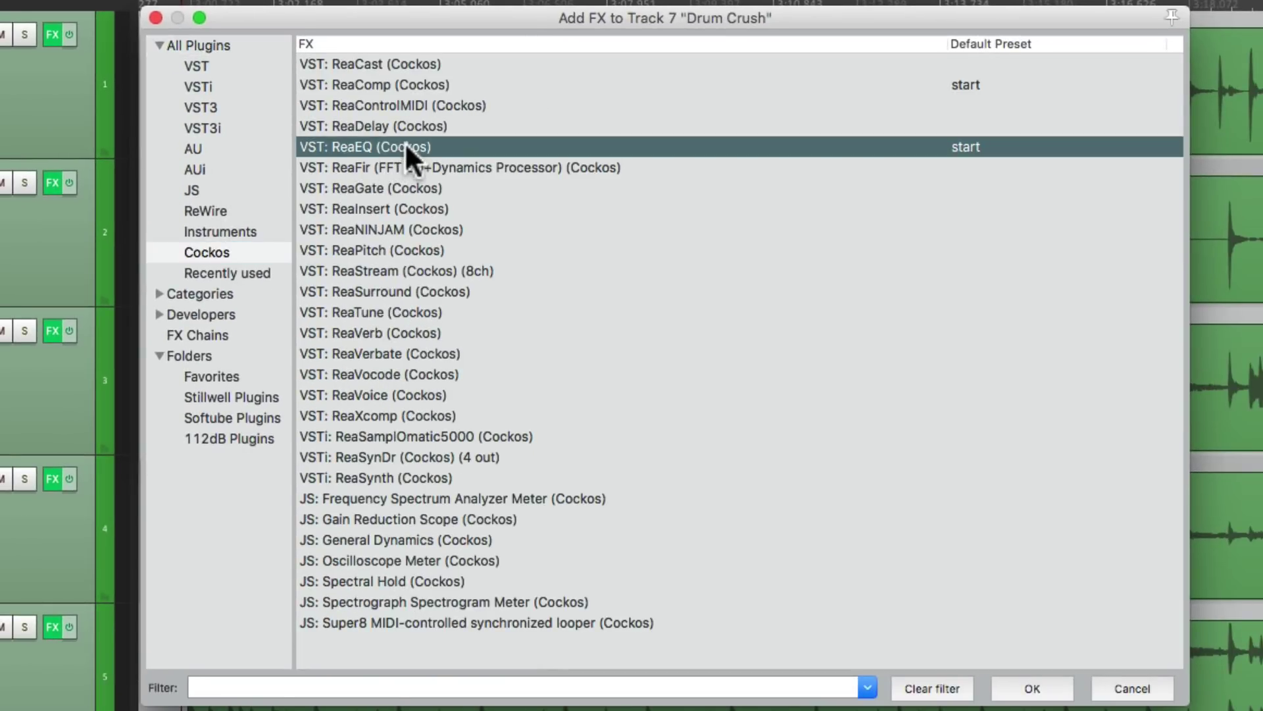
double_click(405, 142)
During playback, boost ReaEQ band 4 by 4.8 dB at about 3194 Hz, comparing against bypass
mouse_move(848, 262)
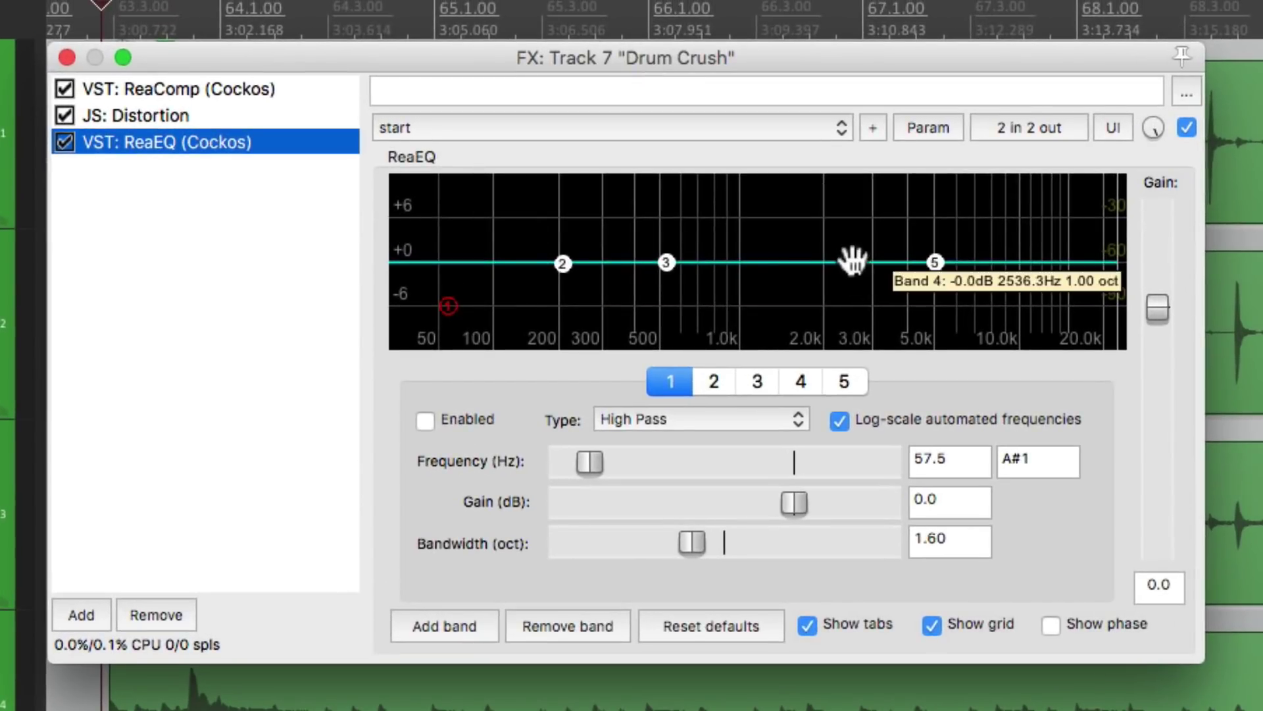
key("space")
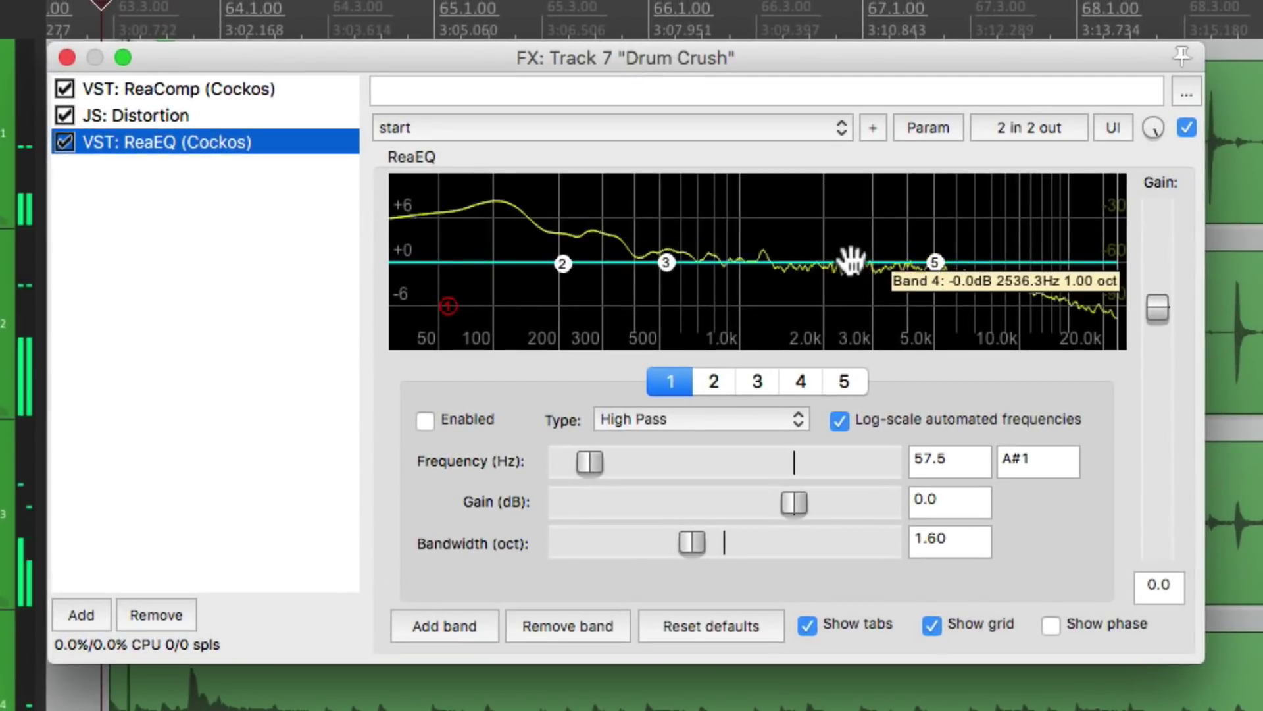
mouse_move(851, 261)
left_mouse_down()
mouse_move(879, 217)
mouse_move(877, 256)
mouse_move(880, 211)
mouse_move(880, 258)
mouse_move(879, 210)
mouse_move(879, 224)
left_mouse_up()
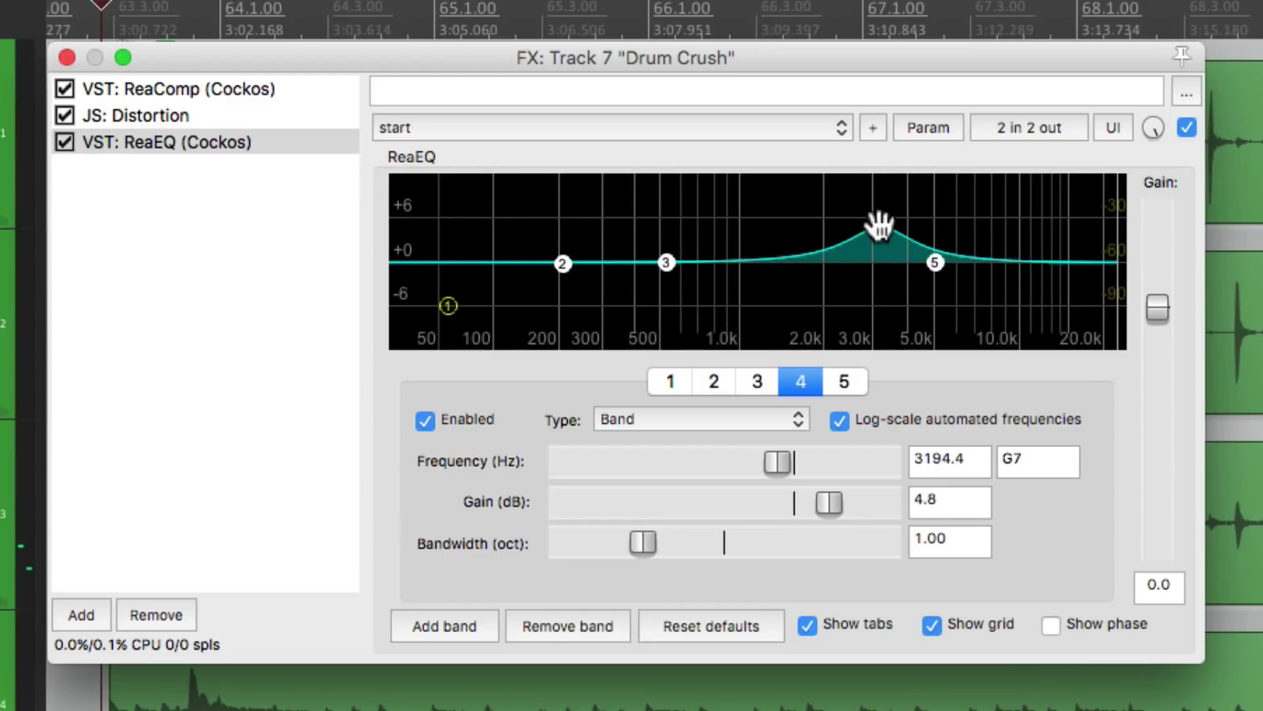
left_click(1185, 127)
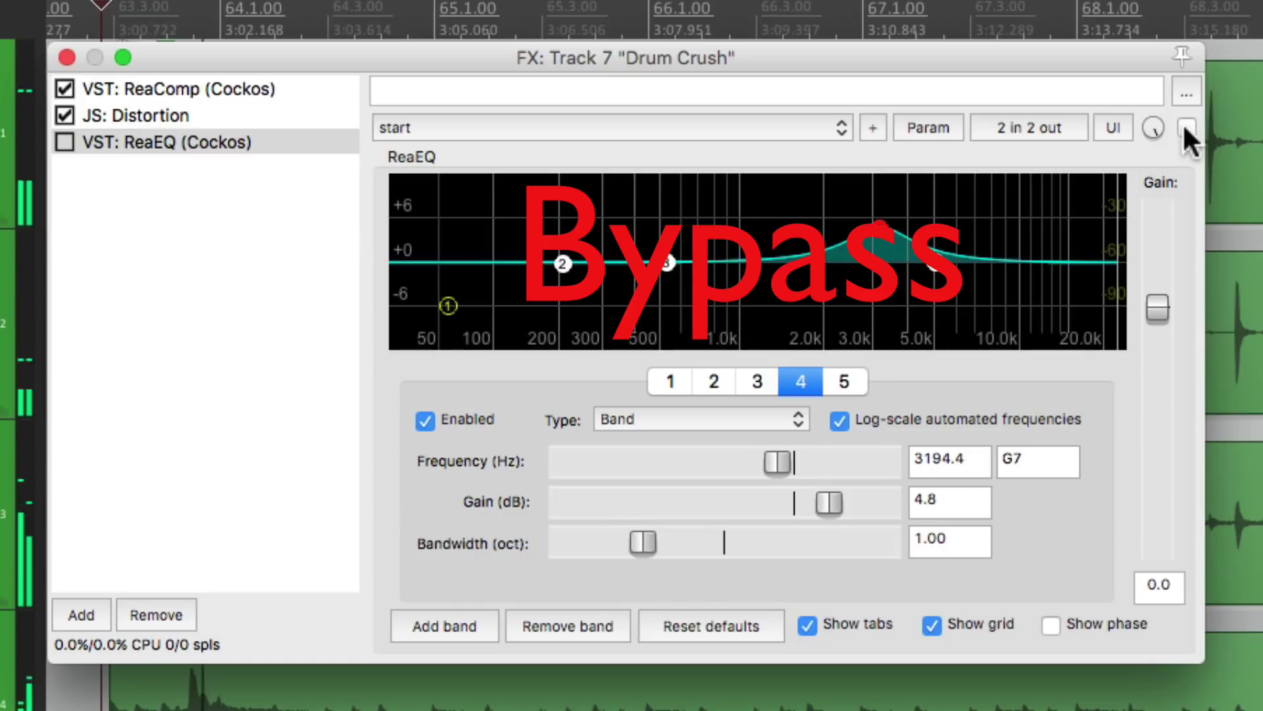
left_click(1186, 127)
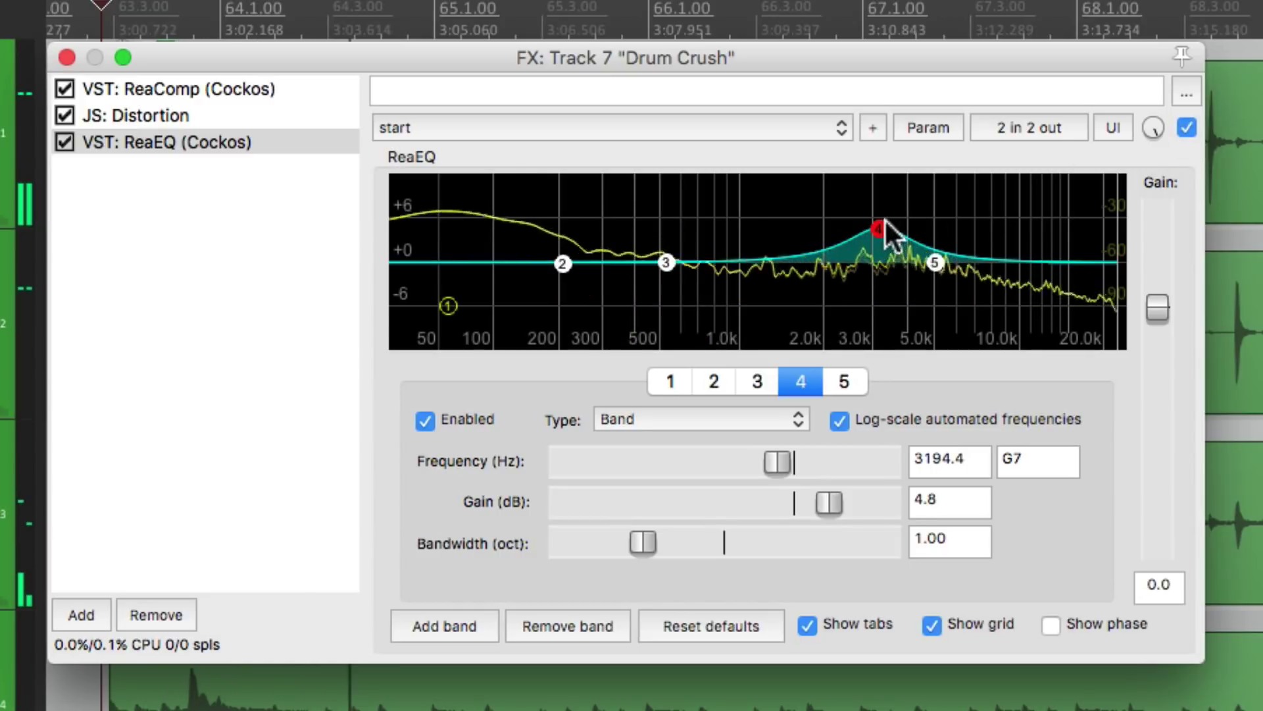
mouse_move(880, 223)
left_mouse_down()
mouse_move(881, 254)
mouse_move(881, 225)
left_mouse_up()
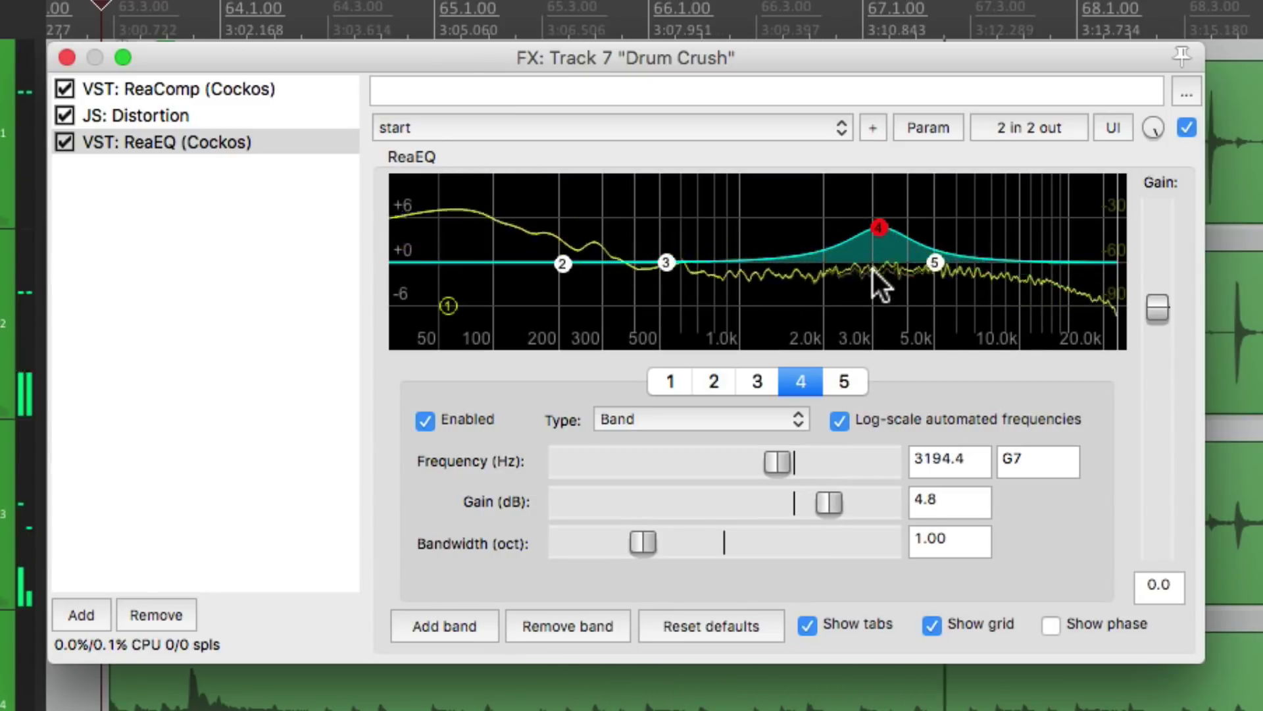
key("space")
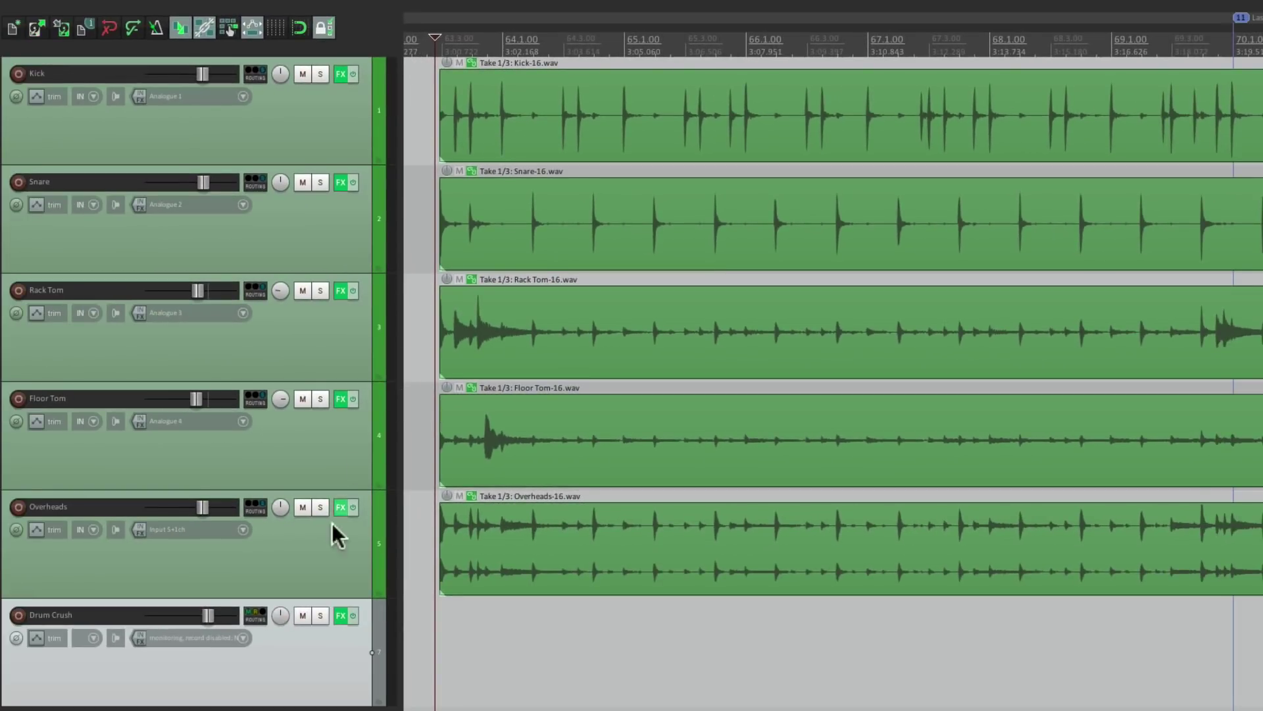
Select the drum tracks, audition with Drum Crush muted, then unmute it and open the Mixer
left_click(319, 574)
left_click(313, 126, "shift")
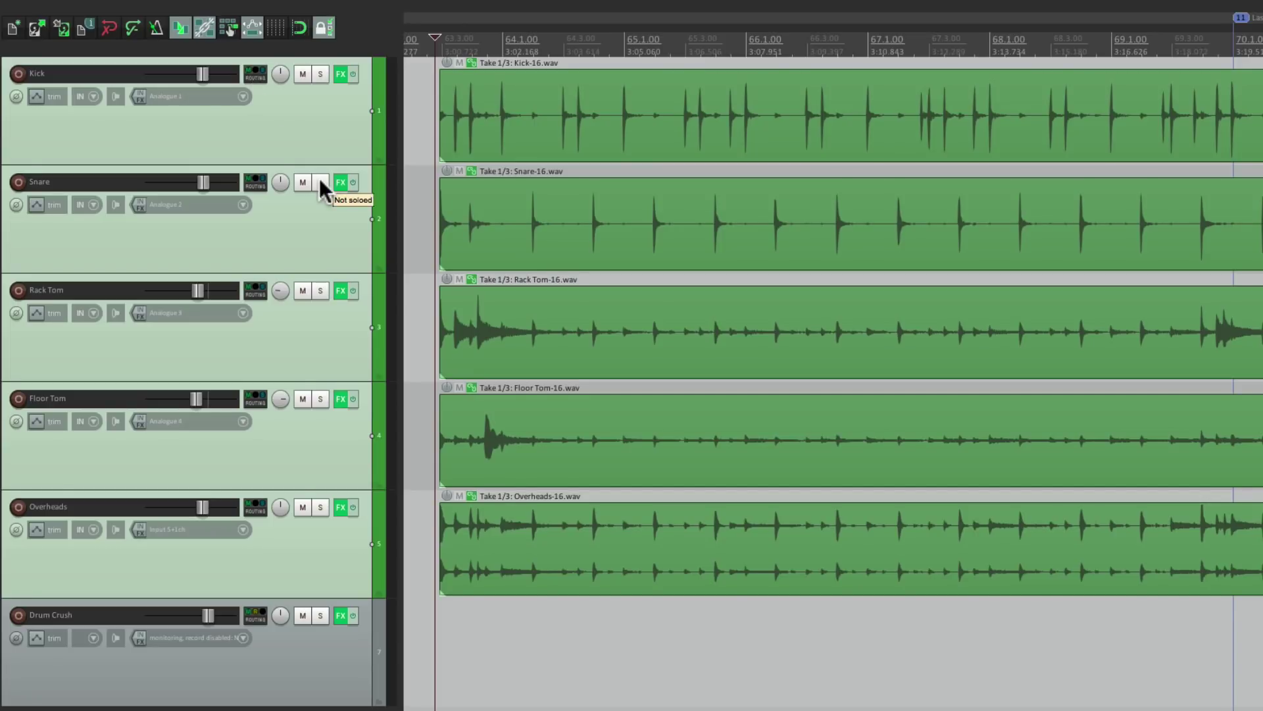
left_click(302, 615)
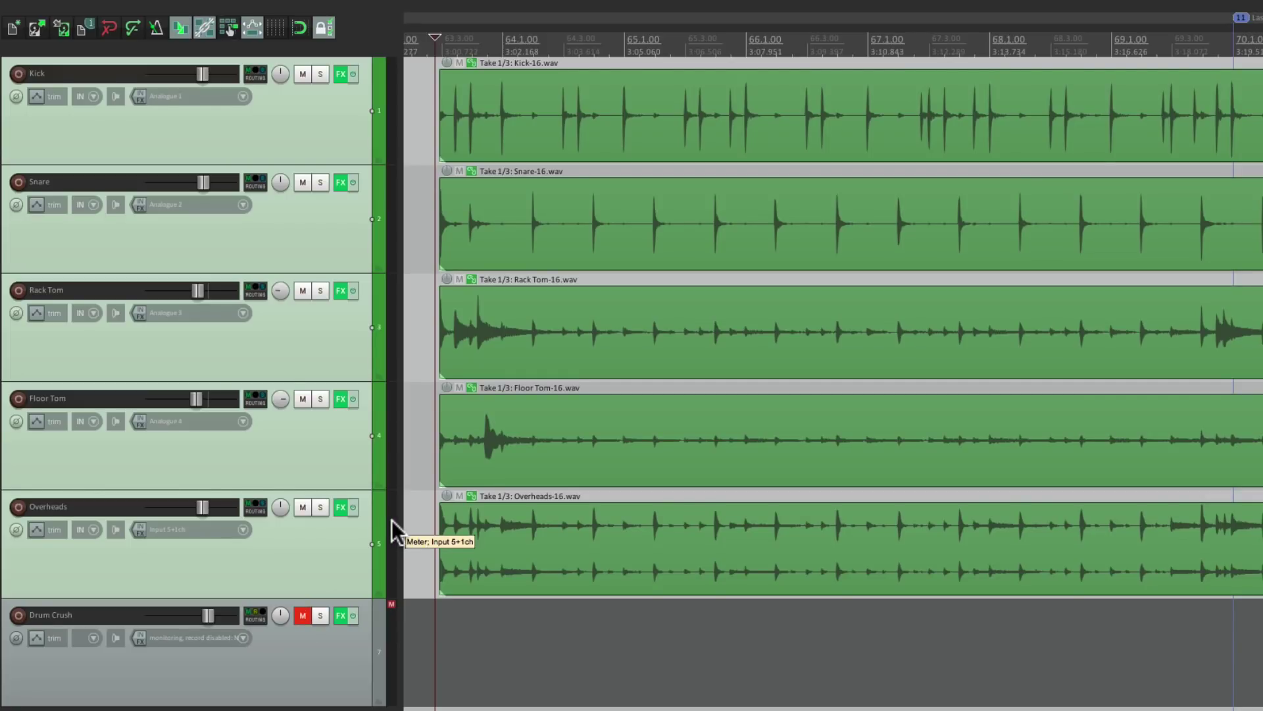
key("space")
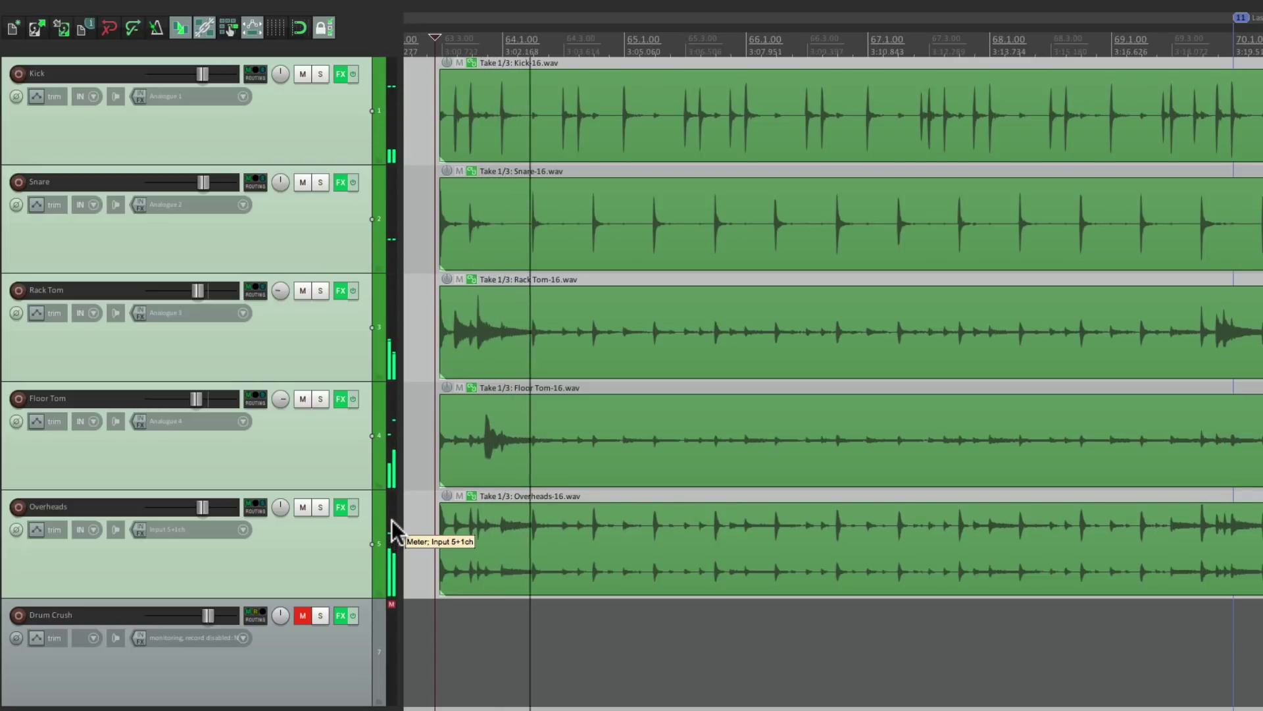
key("space")
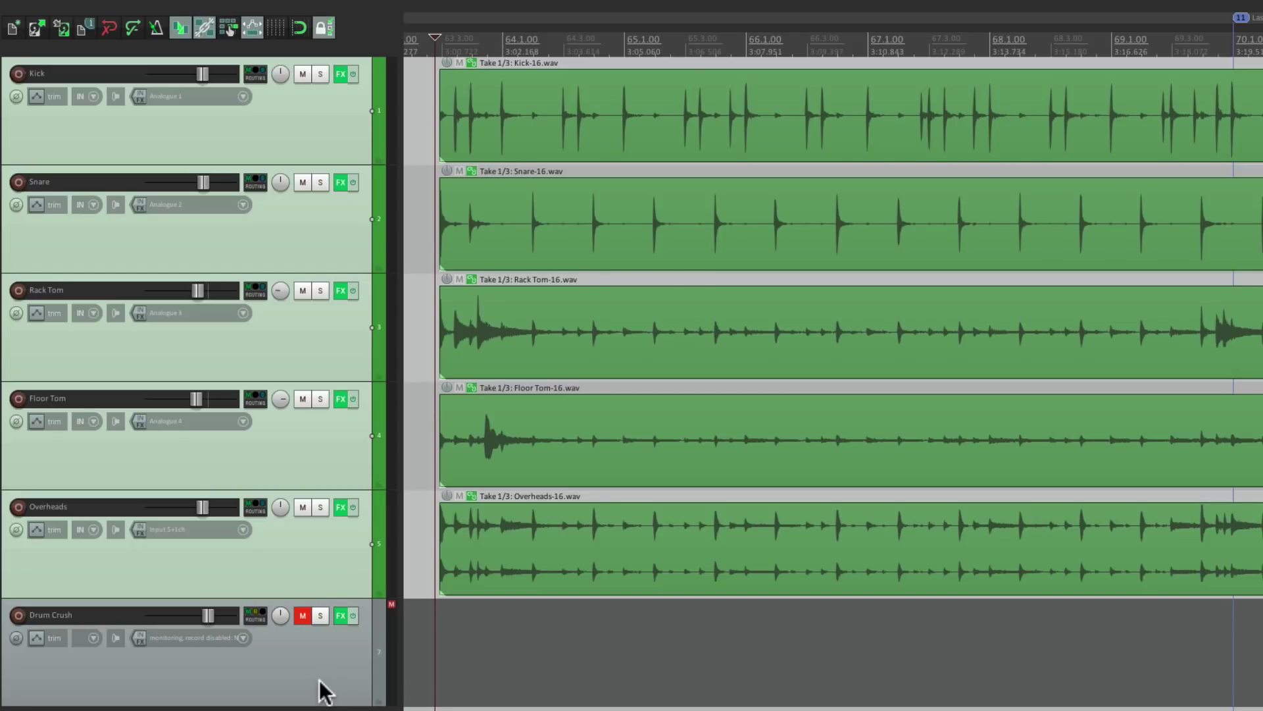
left_click(302, 619)
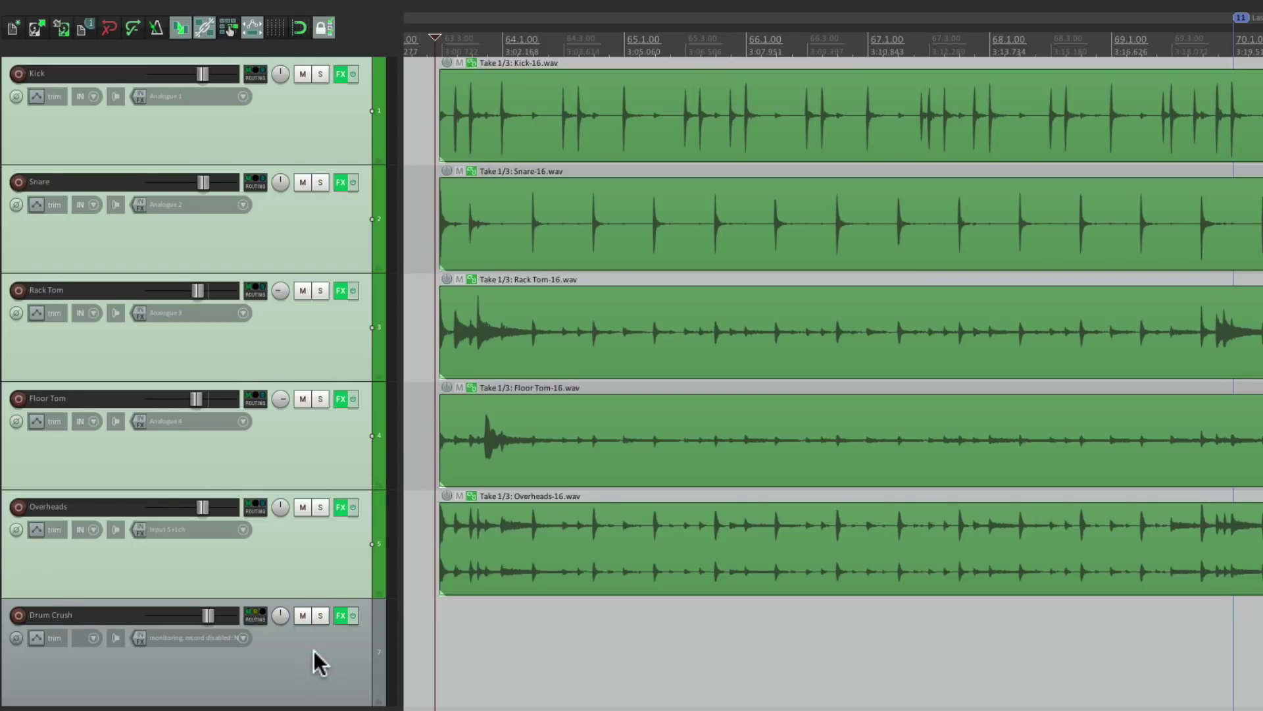
key("super+m")
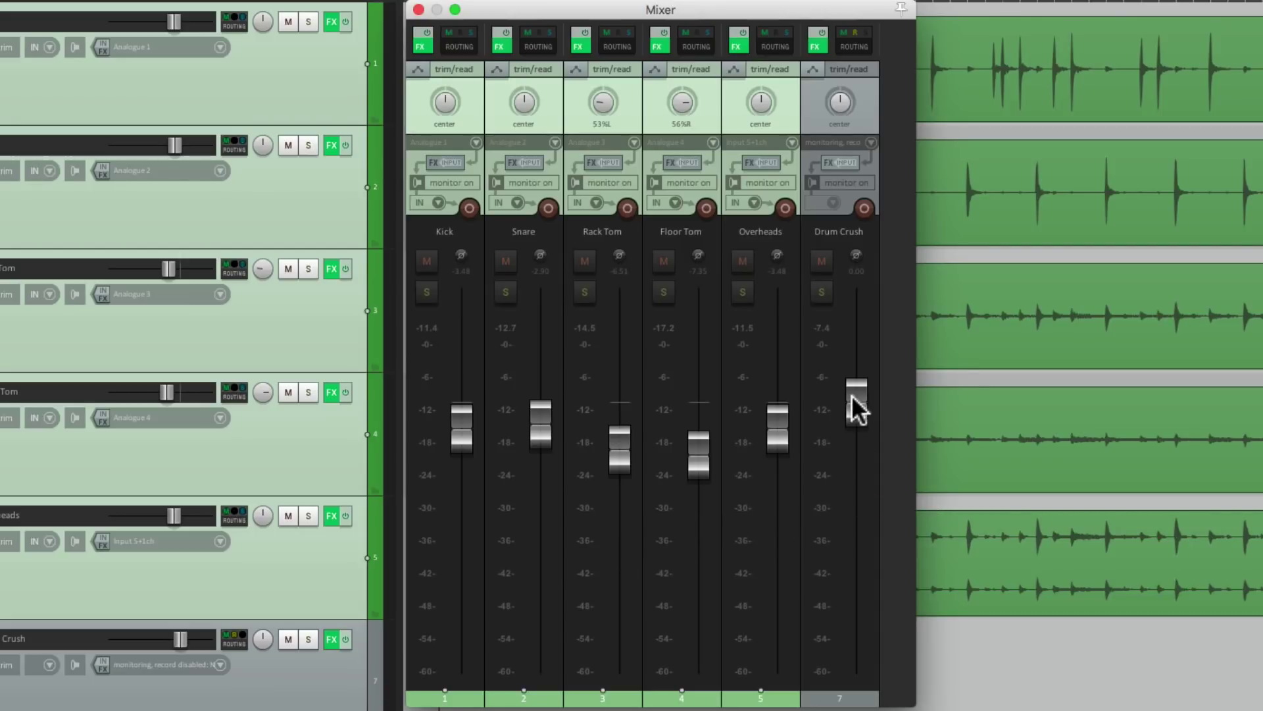
Pull Drum Crush to silence, then raise it to about -8.7 dB during playback, comparing with mute
left_click_drag(853, 396, 858, 648)
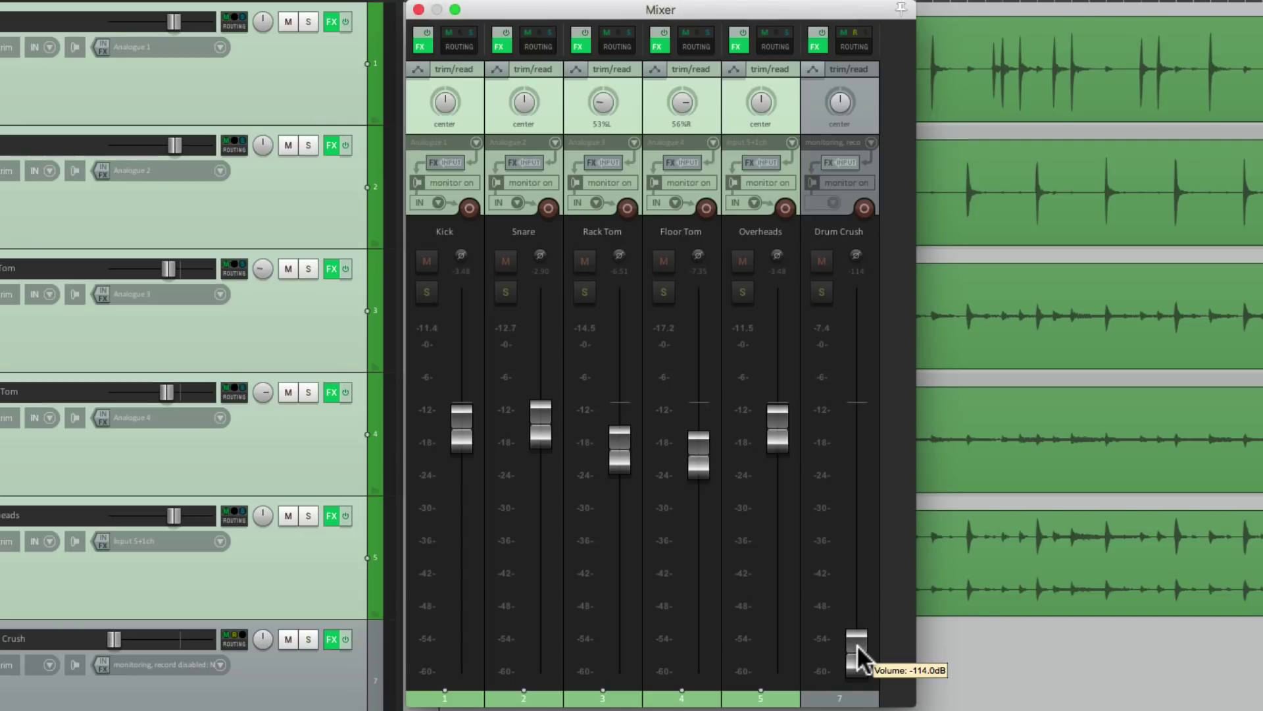
key("space")
left_click_drag(857, 648, 844, 460)
left_click(823, 260)
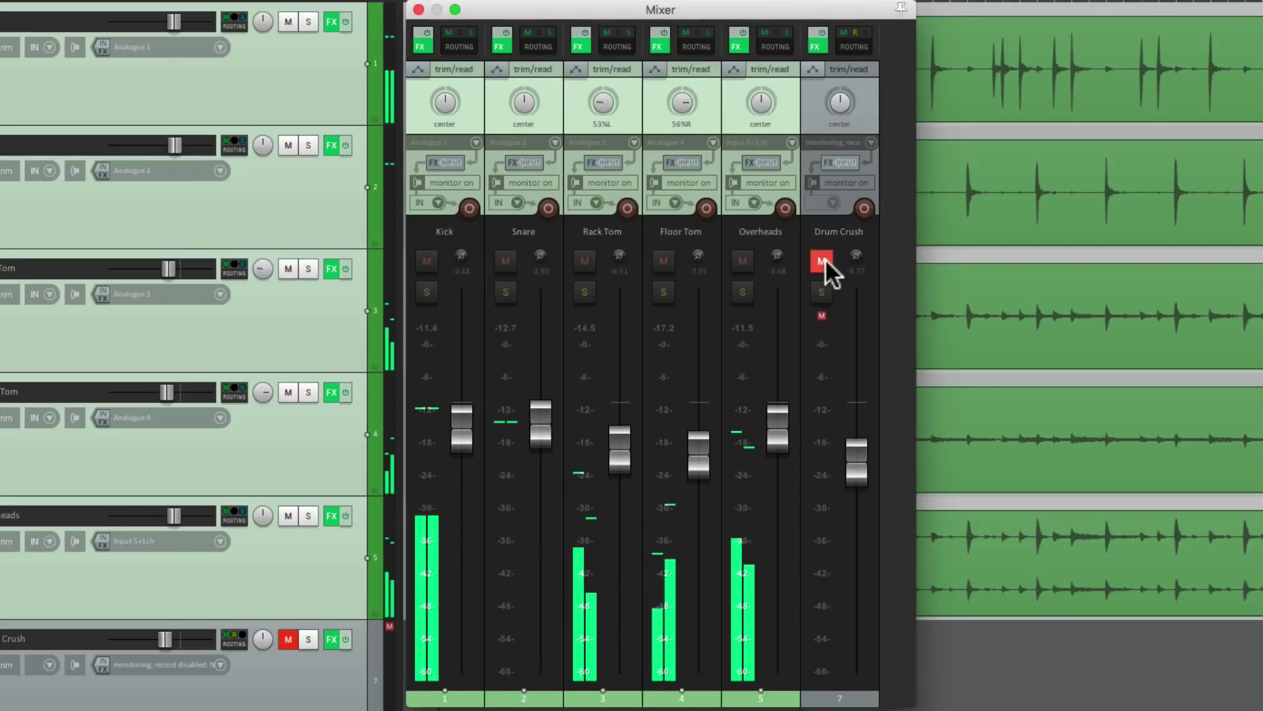
left_click(824, 261)
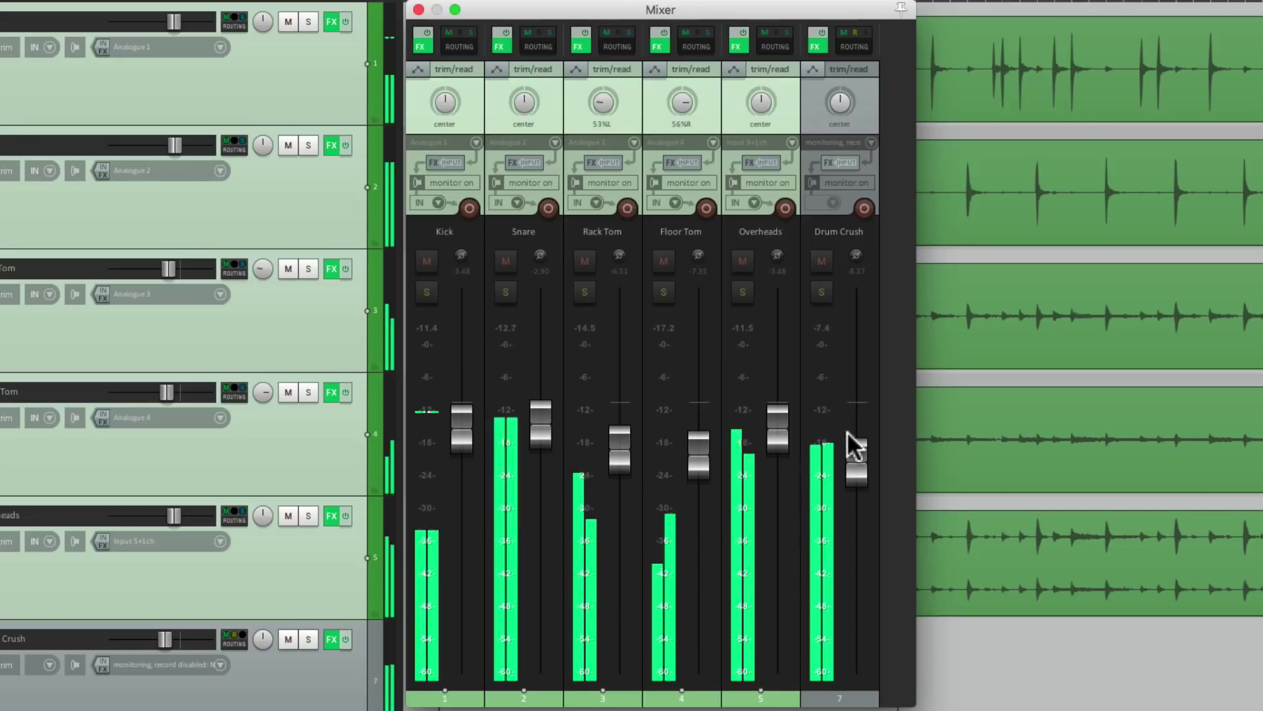
left_click_drag(847, 445, 846, 448)
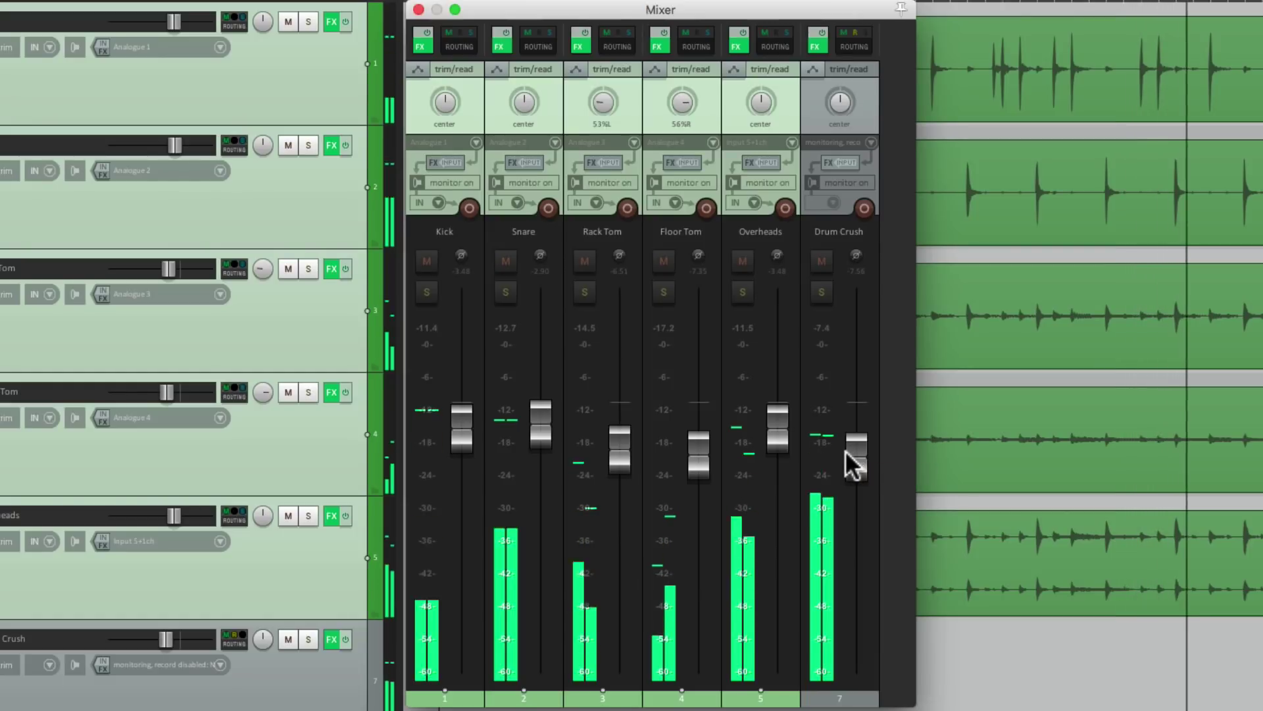
mouse_move(845, 449)
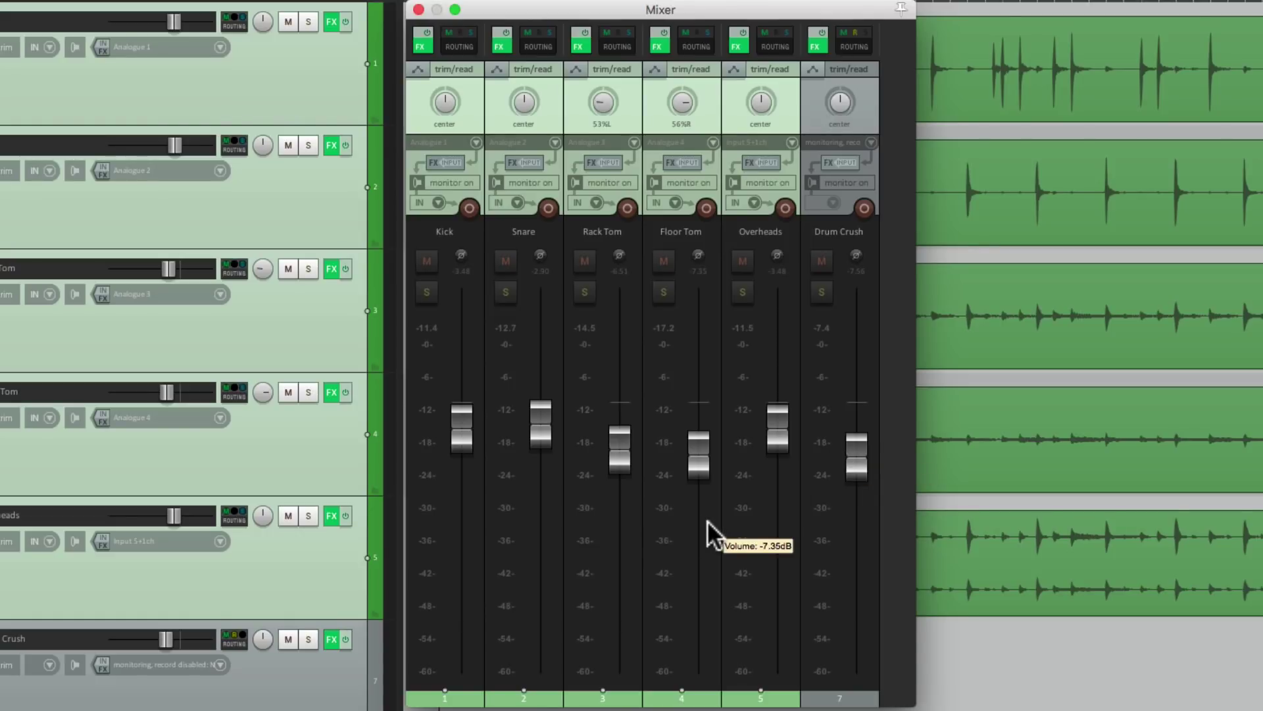
Redo the Drum Crush blend from silence, comparing with mute, and settle it near -7.46 dB
mouse_move(857, 484)
left_mouse_down()
mouse_move(856, 666)
mouse_move(851, 507)
mouse_move(832, 510)
mouse_move(827, 473)
mouse_move(854, 464)
mouse_move(849, 453)
mouse_move(851, 462)
left_mouse_up()
key("space")
left_click(820, 260)
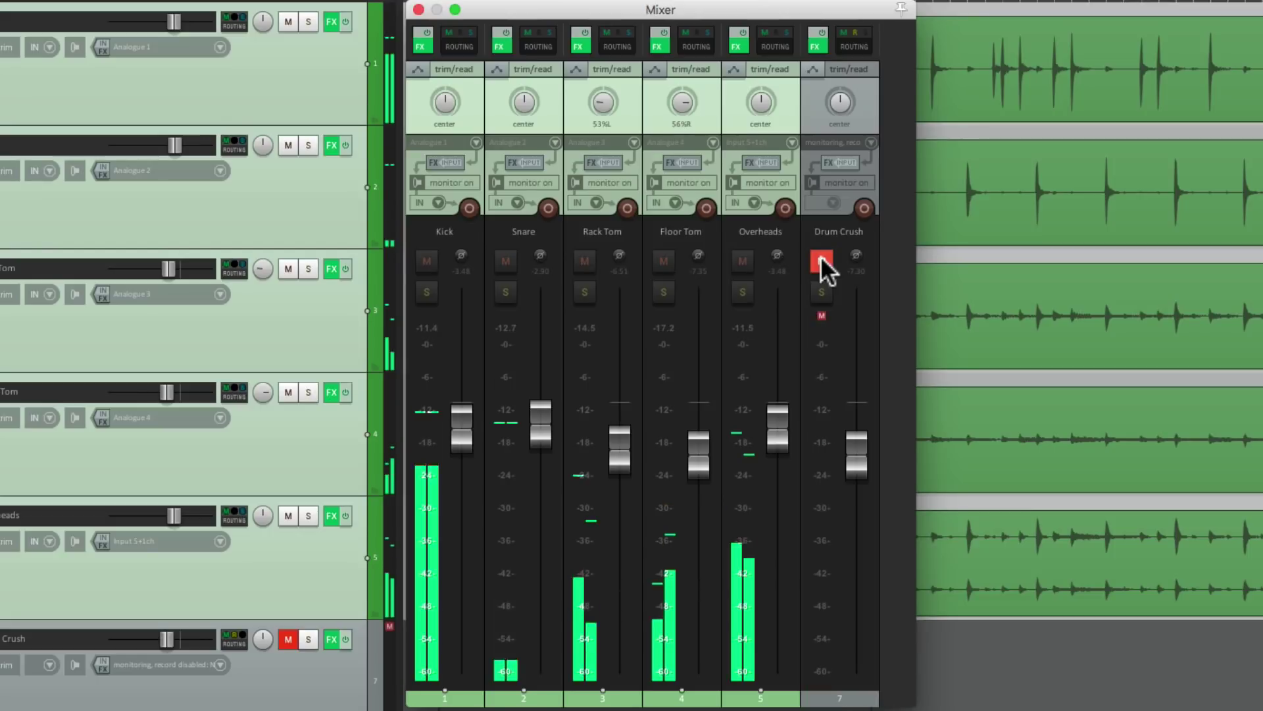
left_click(820, 260)
left_click_drag(854, 452, 845, 462)
key("space")
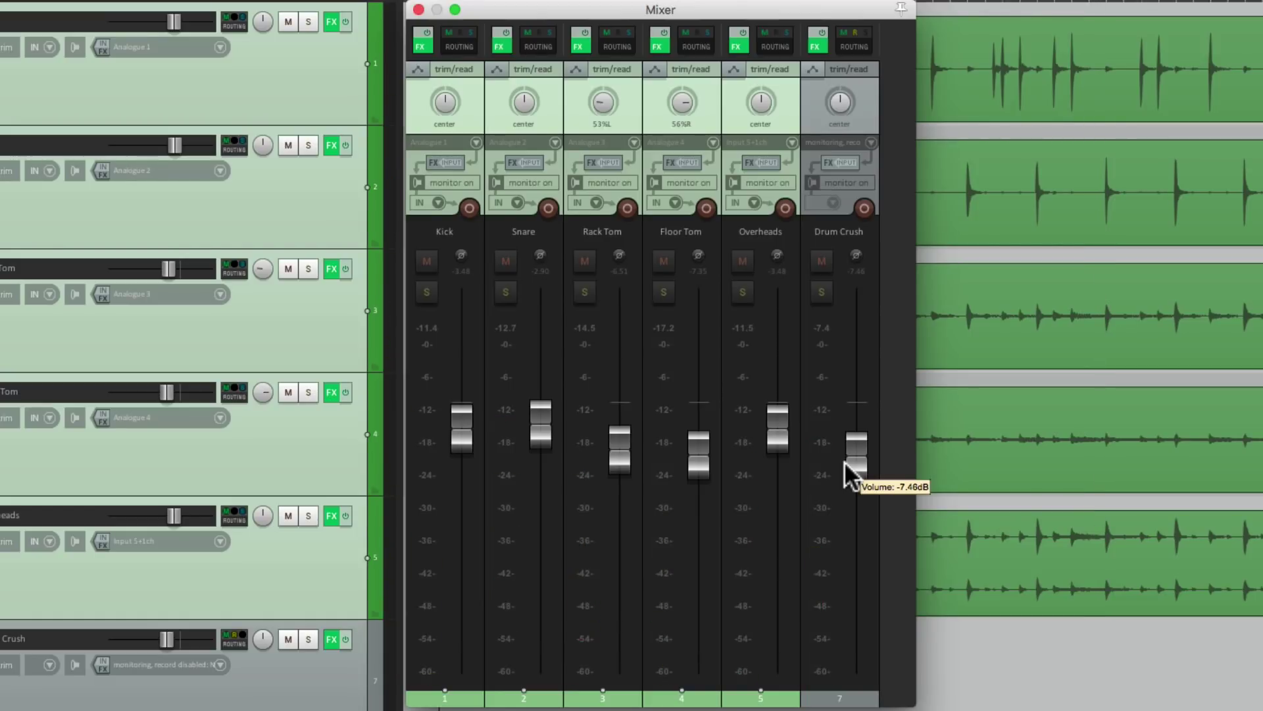
Bypass JS: Distortion in the Drum Crush effect chain
left_click(815, 46)
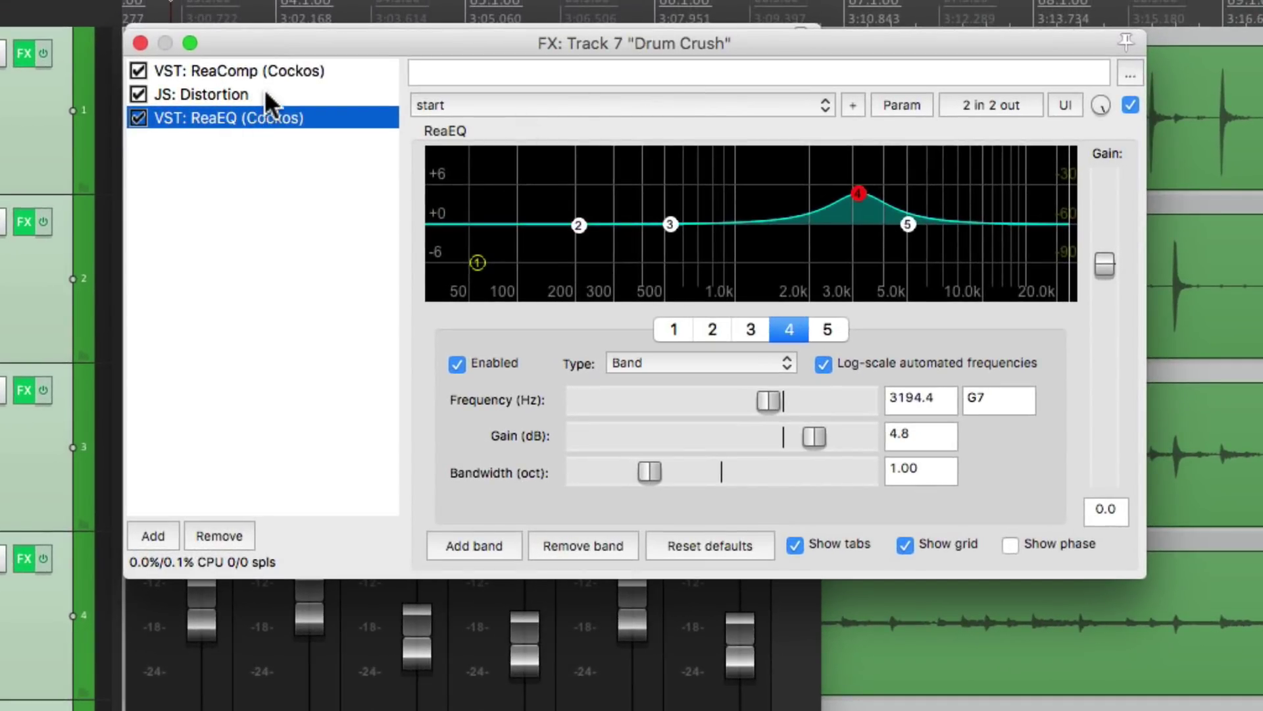
left_click(265, 95)
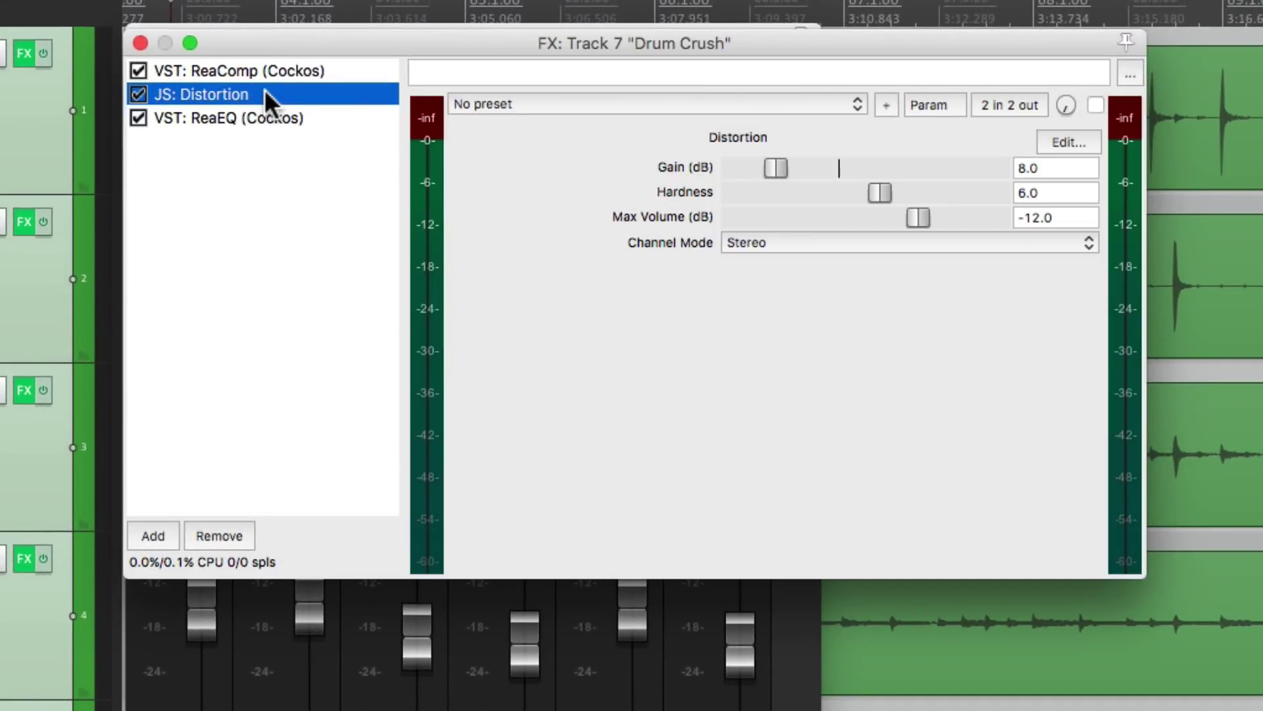
left_click(136, 97)
Add JS: Distortion (Fuzz) to the chain, filtering the plugin list for 'dist'
left_click(153, 534)
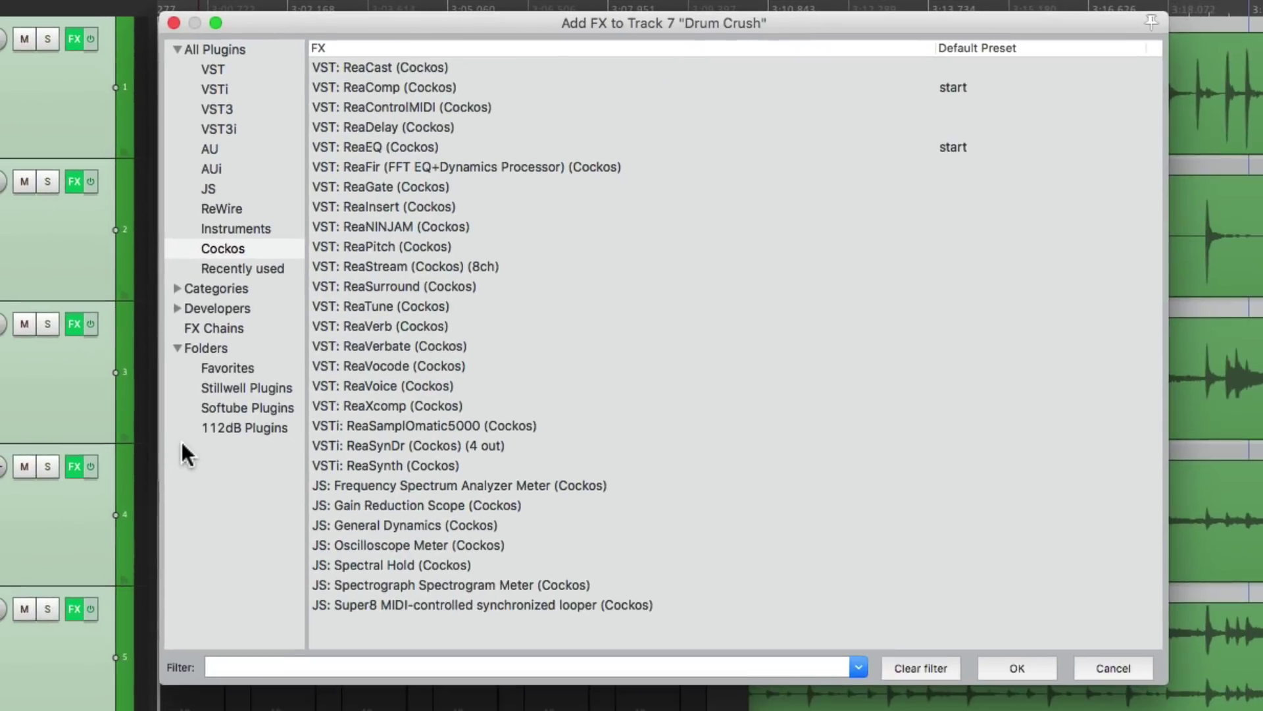
left_click(261, 51)
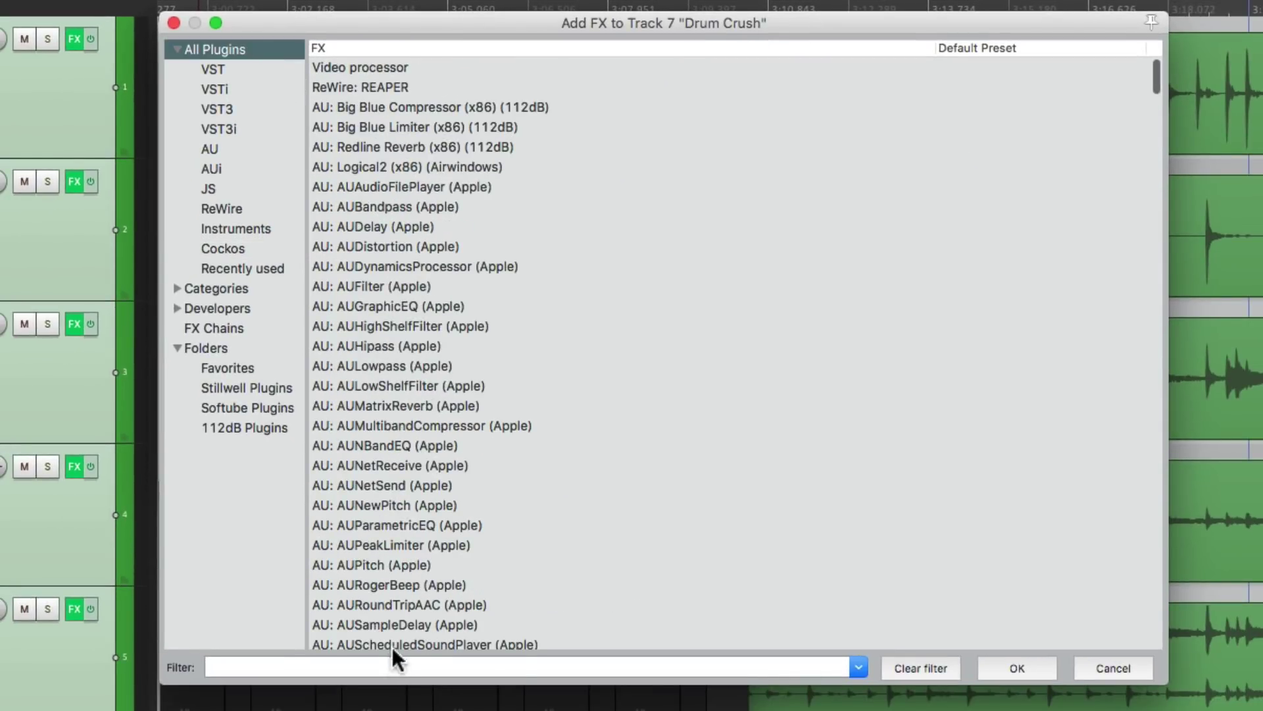
left_click(387, 667)
type("distort")
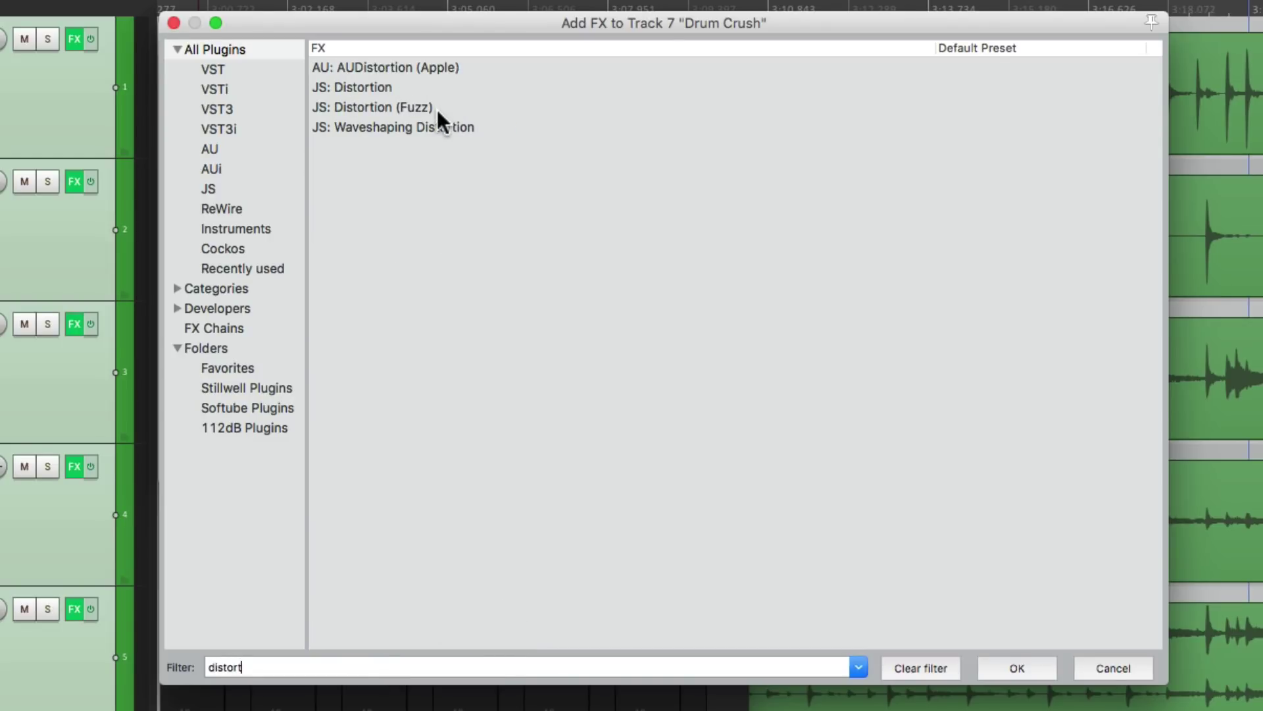
left_click(437, 109)
double_click(437, 109)
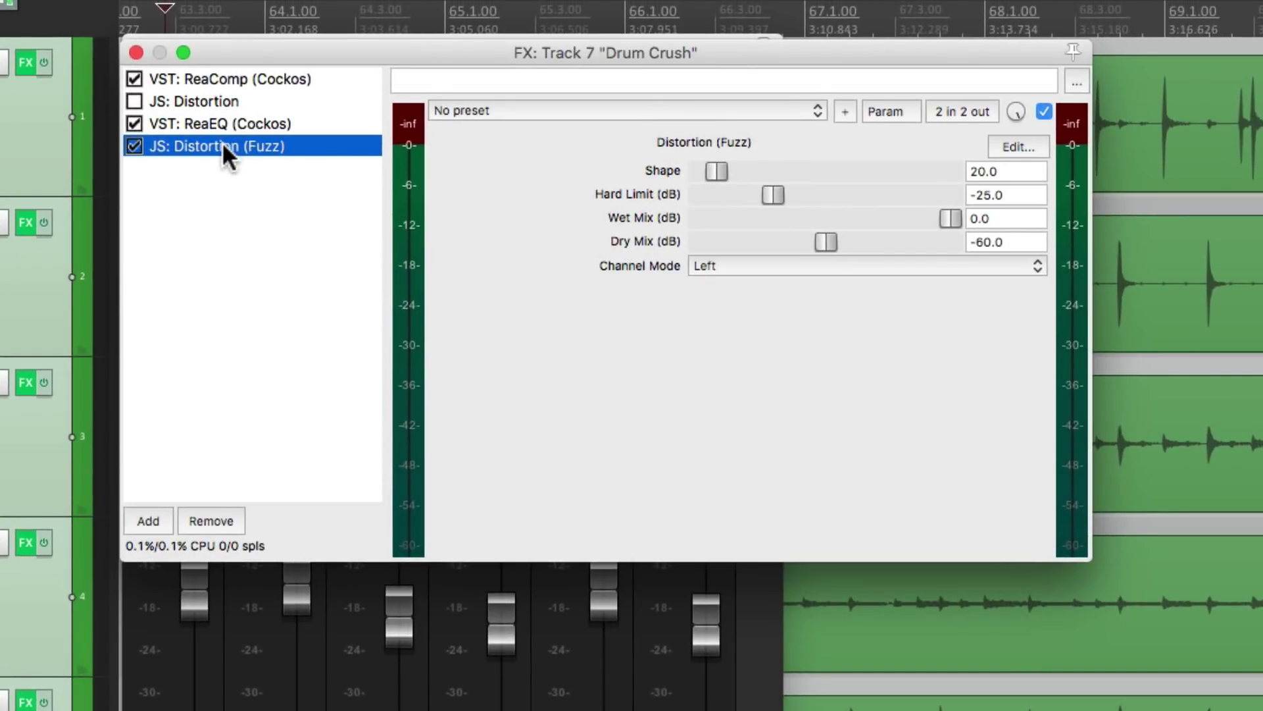
Move JS: Distortion (Fuzz) before ReaEQ, lower its Shape to 2.0 and set Stereo mode
left_click_drag(223, 141, 230, 118)
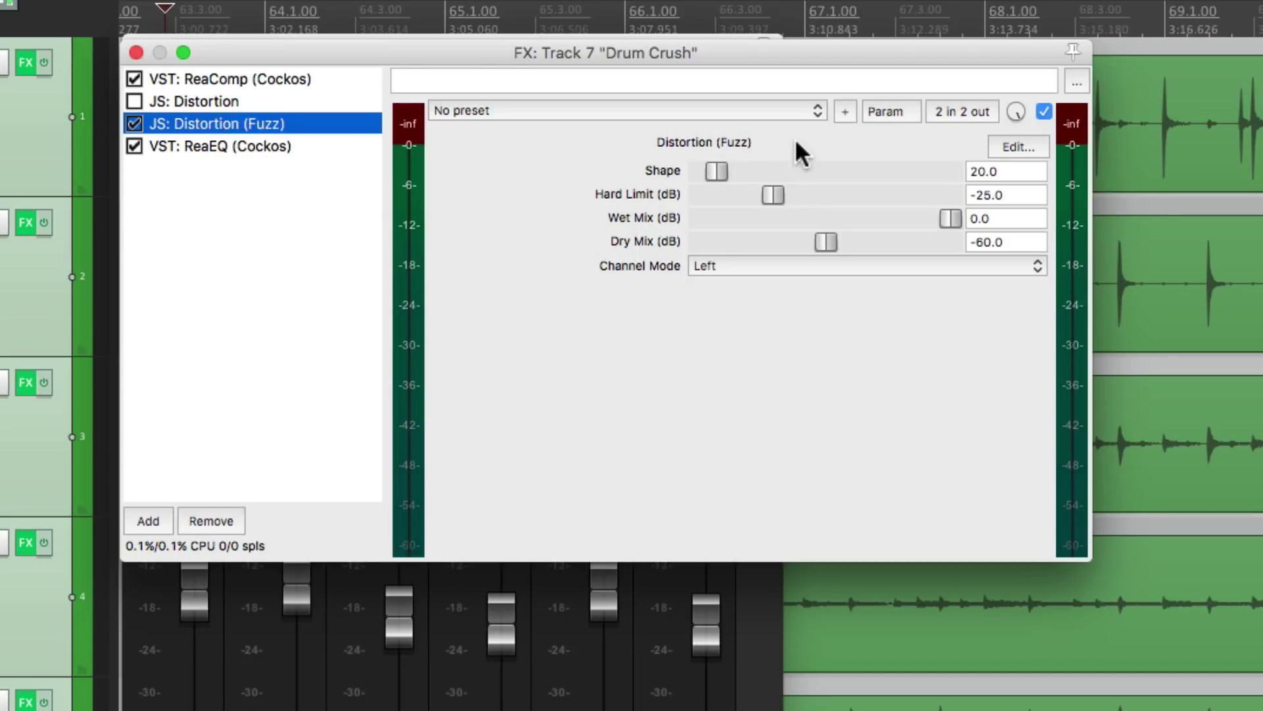
left_click_drag(717, 173, 663, 259)
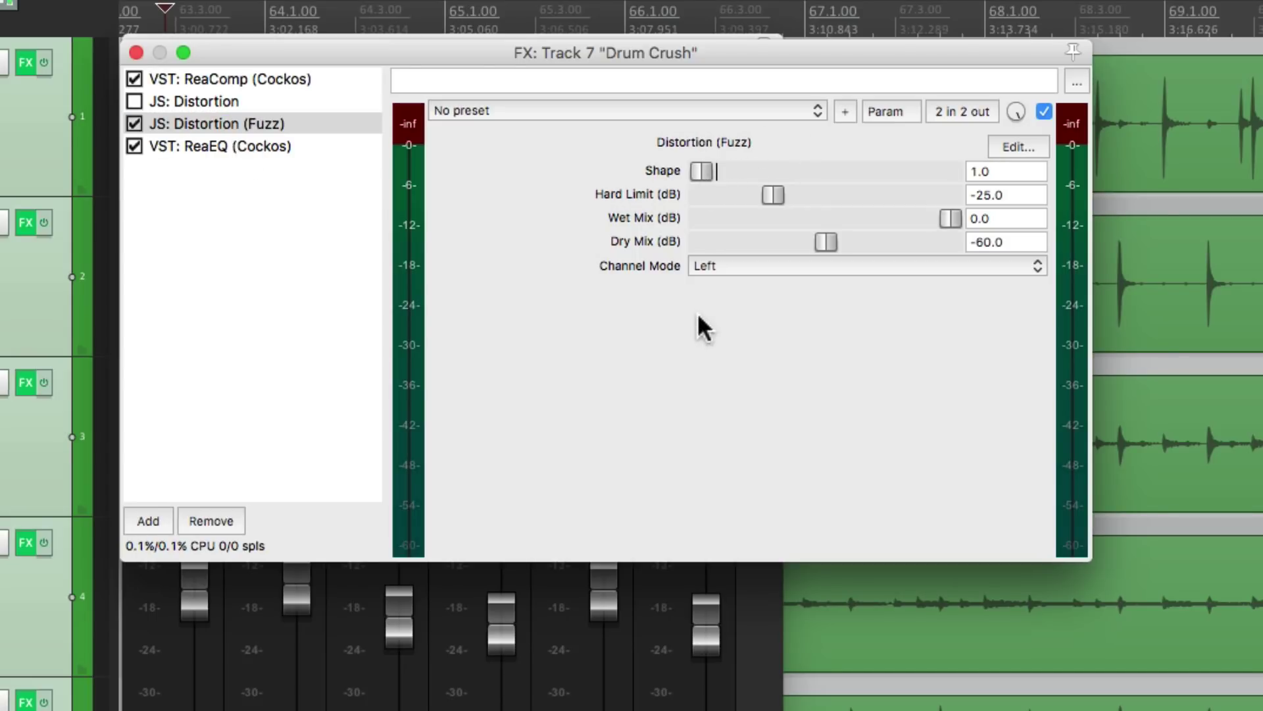
left_click(757, 262)
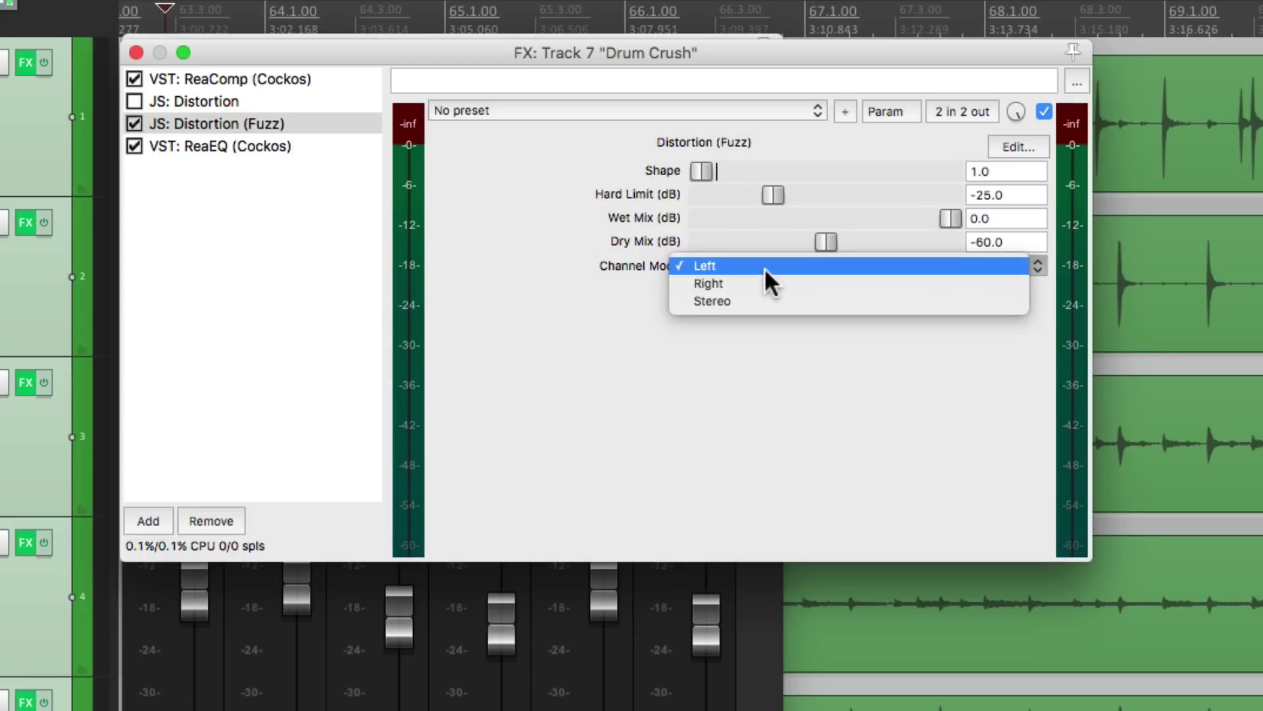
left_click(777, 305)
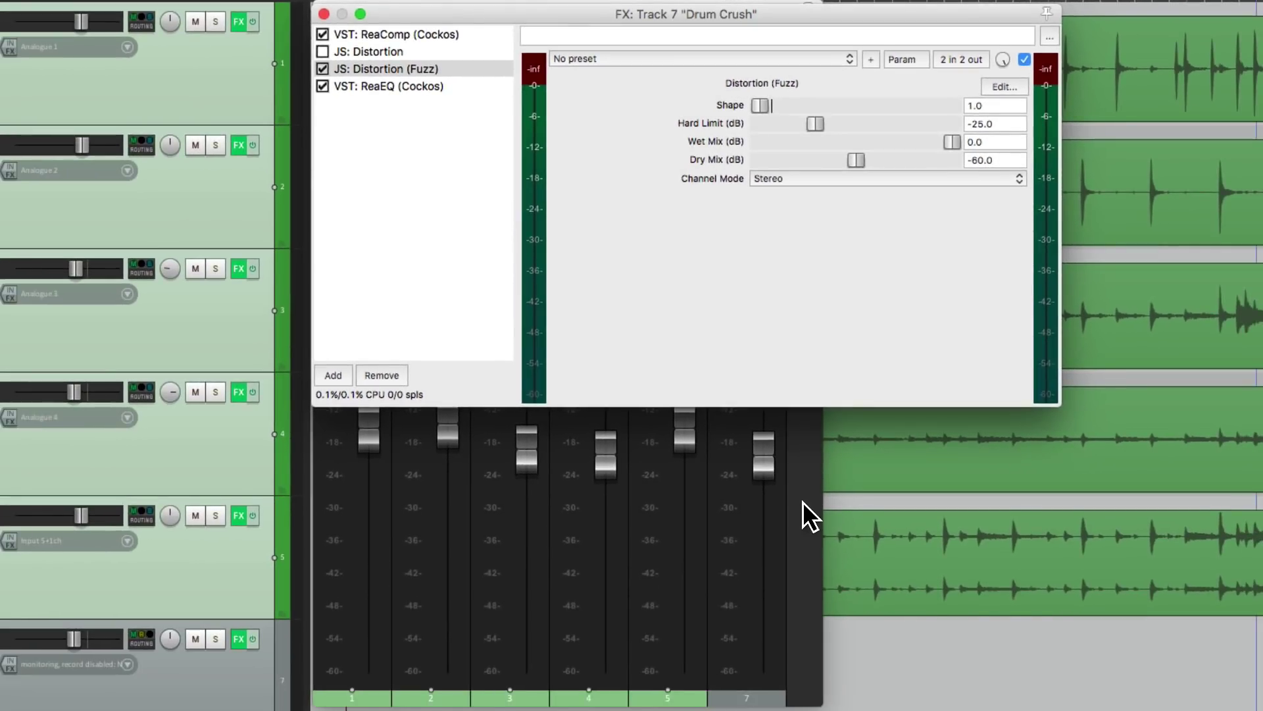
Reset the Drum Crush fader to 0 dB, then toggle ReaEQ's bypass off and back on
left_click(803, 510)
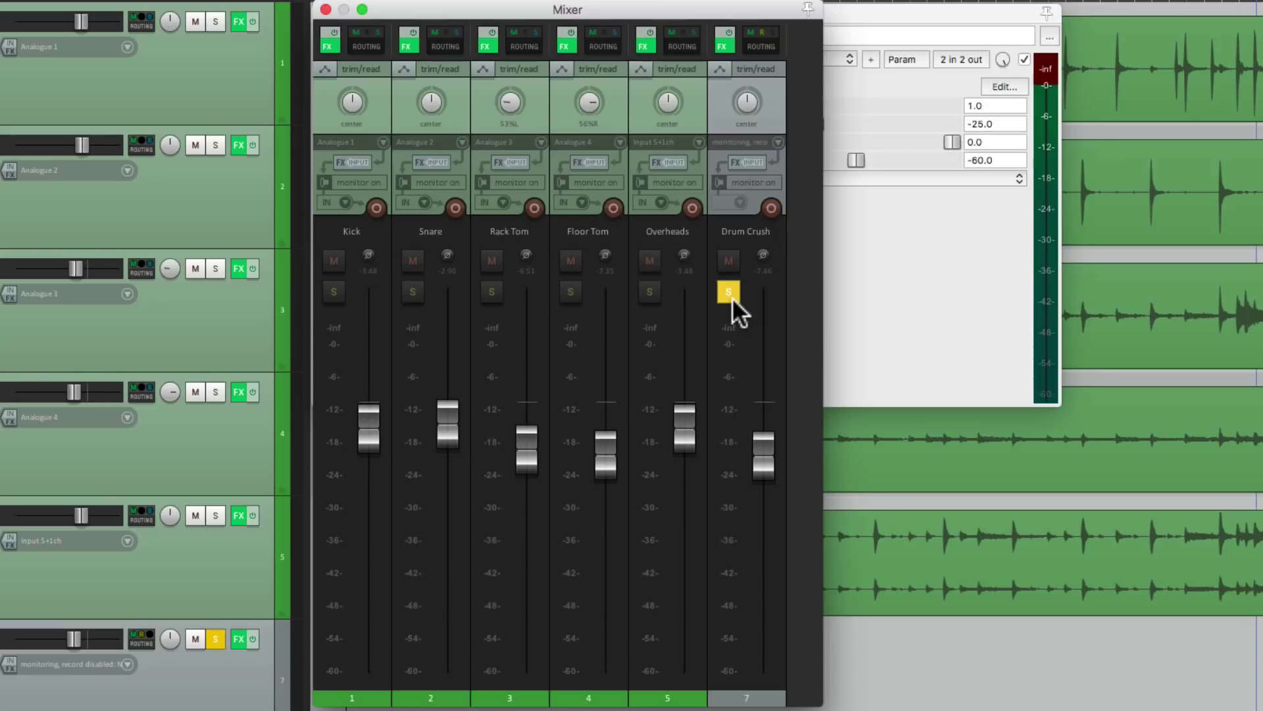
double_click(764, 466)
left_click(887, 318)
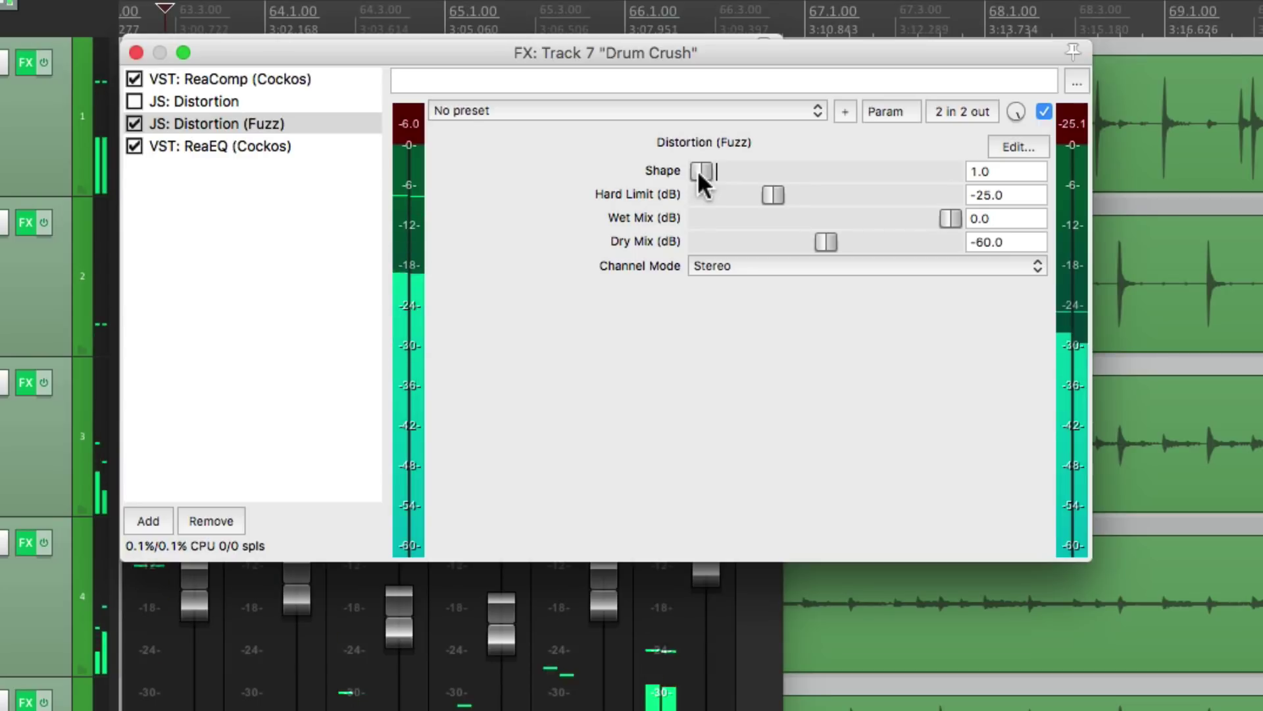
scroll(697, 170, "up", 1)
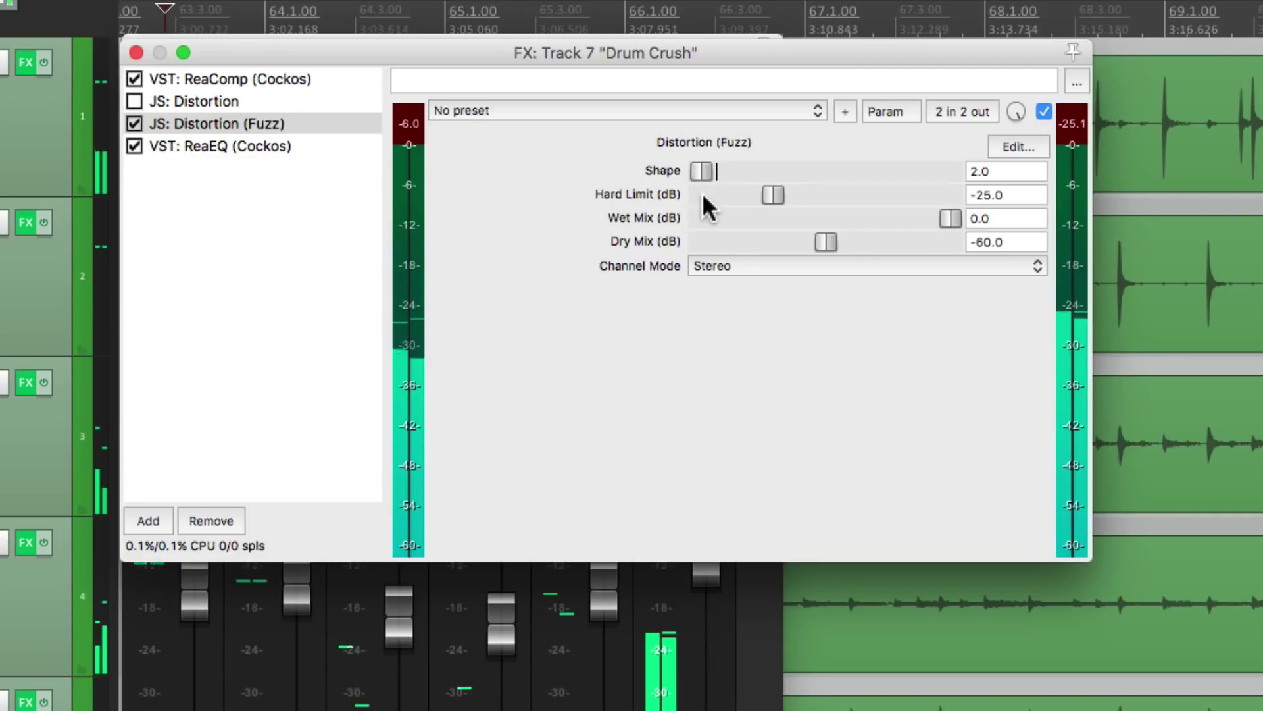
left_click(137, 148)
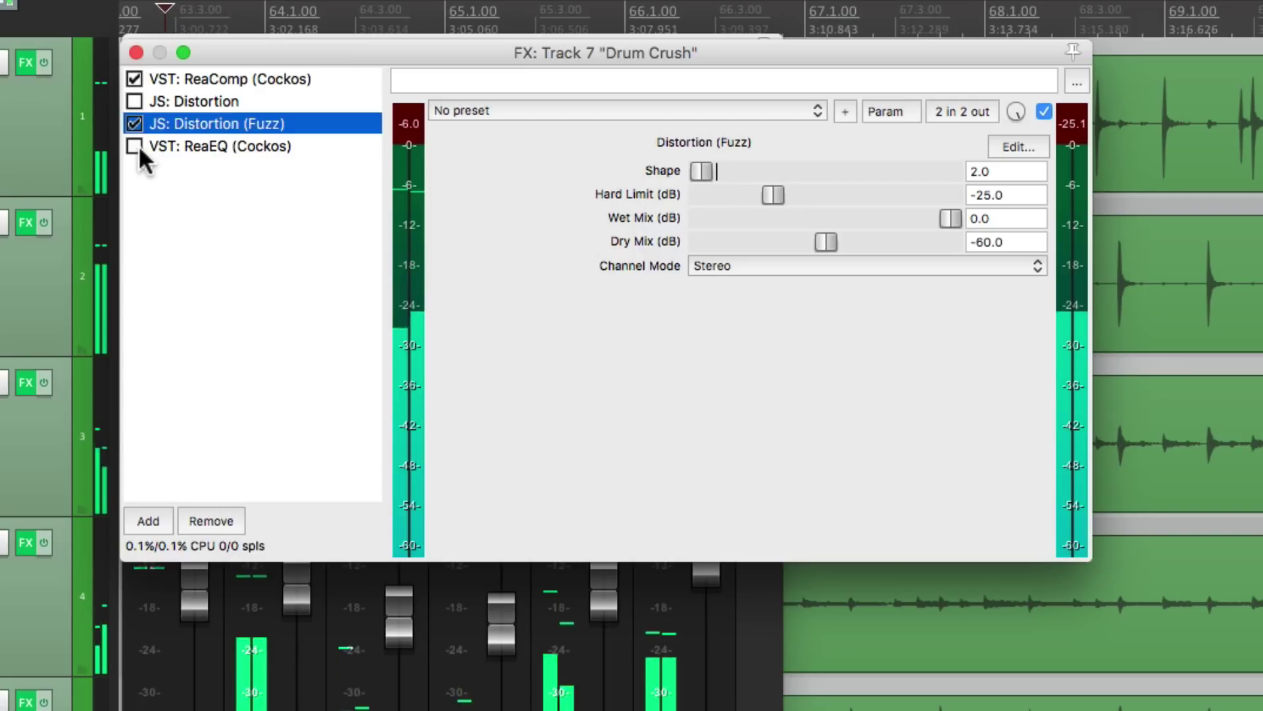
left_click(137, 148)
Set ReaEQ band 4 to a 4.6 dB boost at 3050.6 Hz and close the FX window
left_click(237, 148)
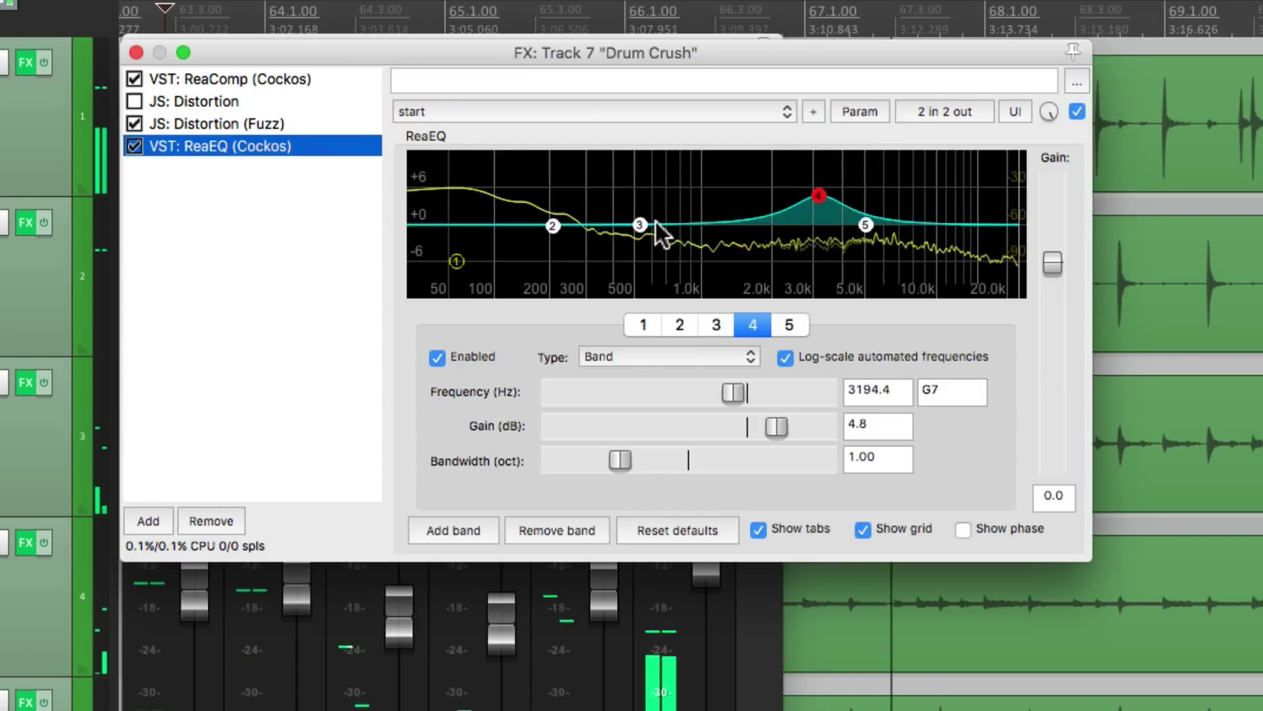
left_click(819, 205)
mouse_move(819, 209)
left_mouse_down()
mouse_move(819, 226)
mouse_move(814, 198)
left_mouse_up()
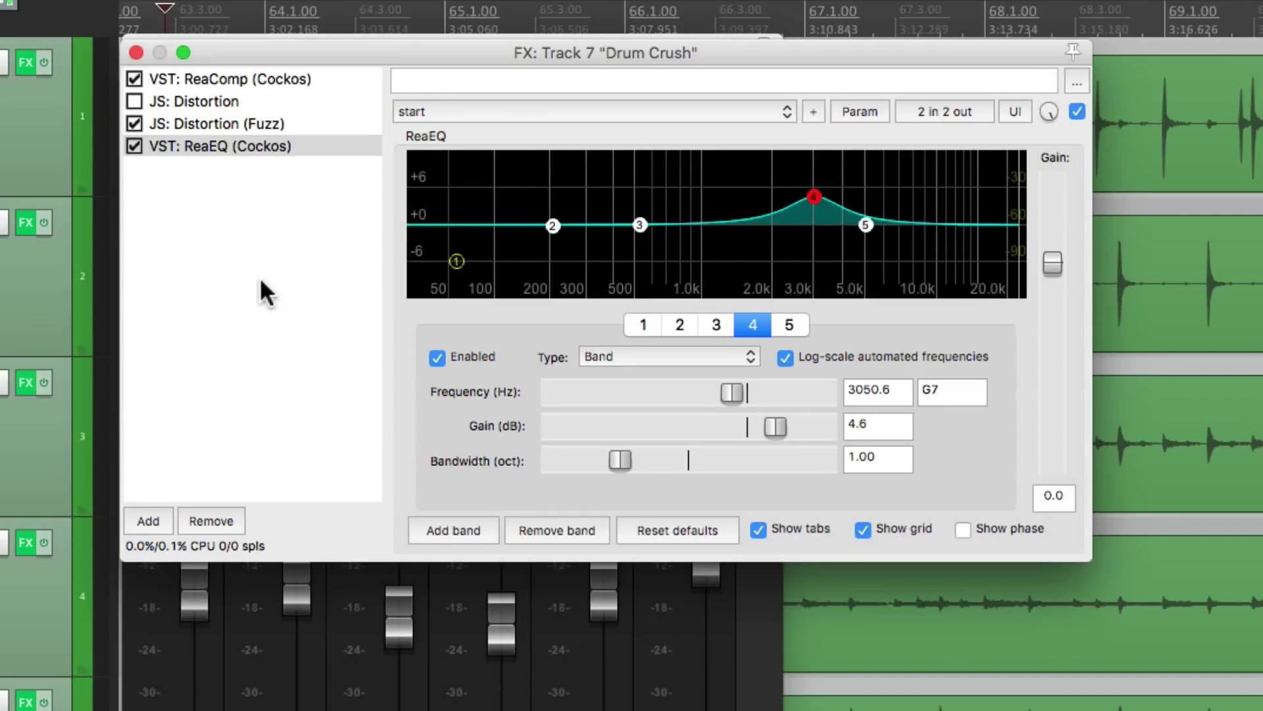
left_click(136, 54)
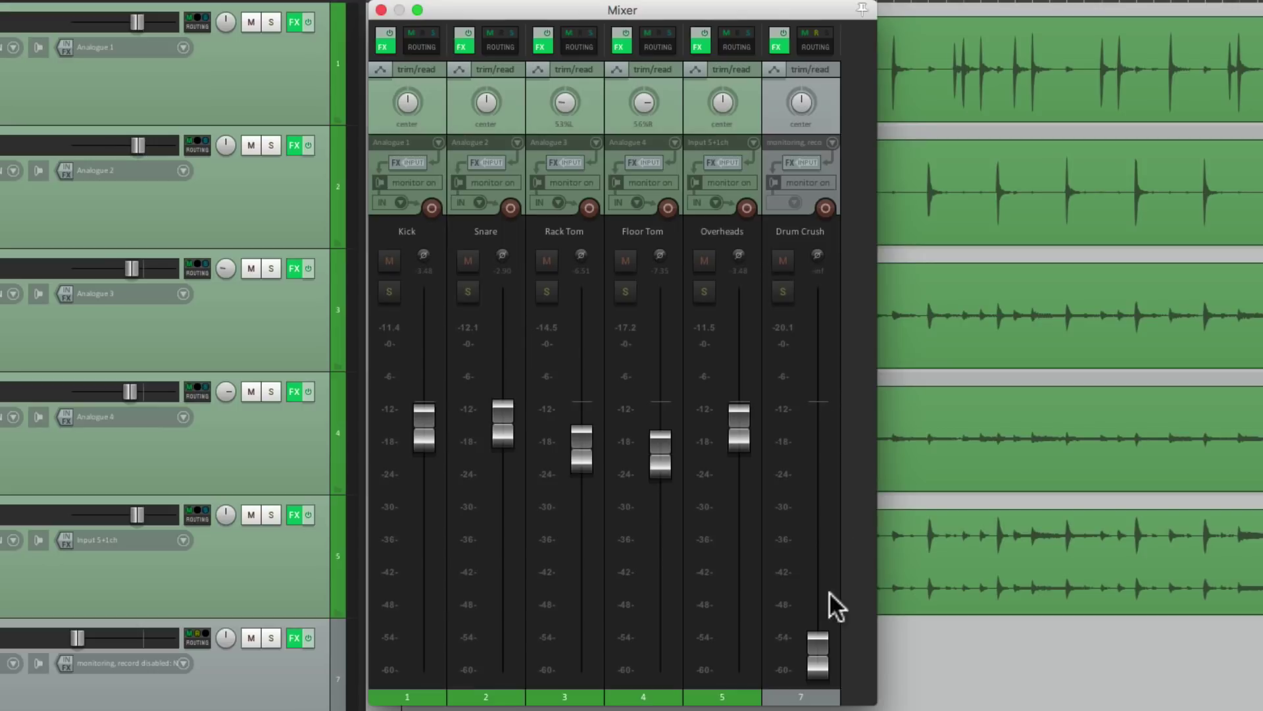
Raise the Drum Crush fader from near silence to -7.03 dB during playback, comparing with mute
key("space")
left_click_drag(818, 654, 803, 436)
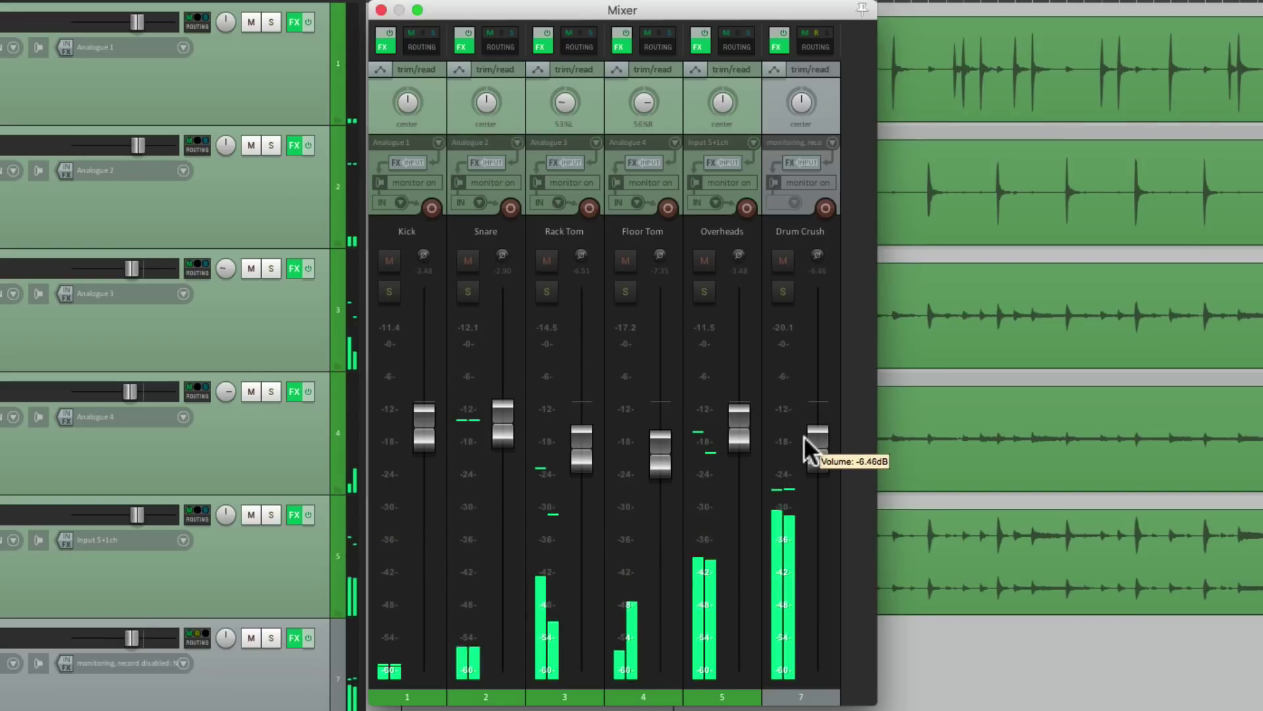
left_click(782, 260)
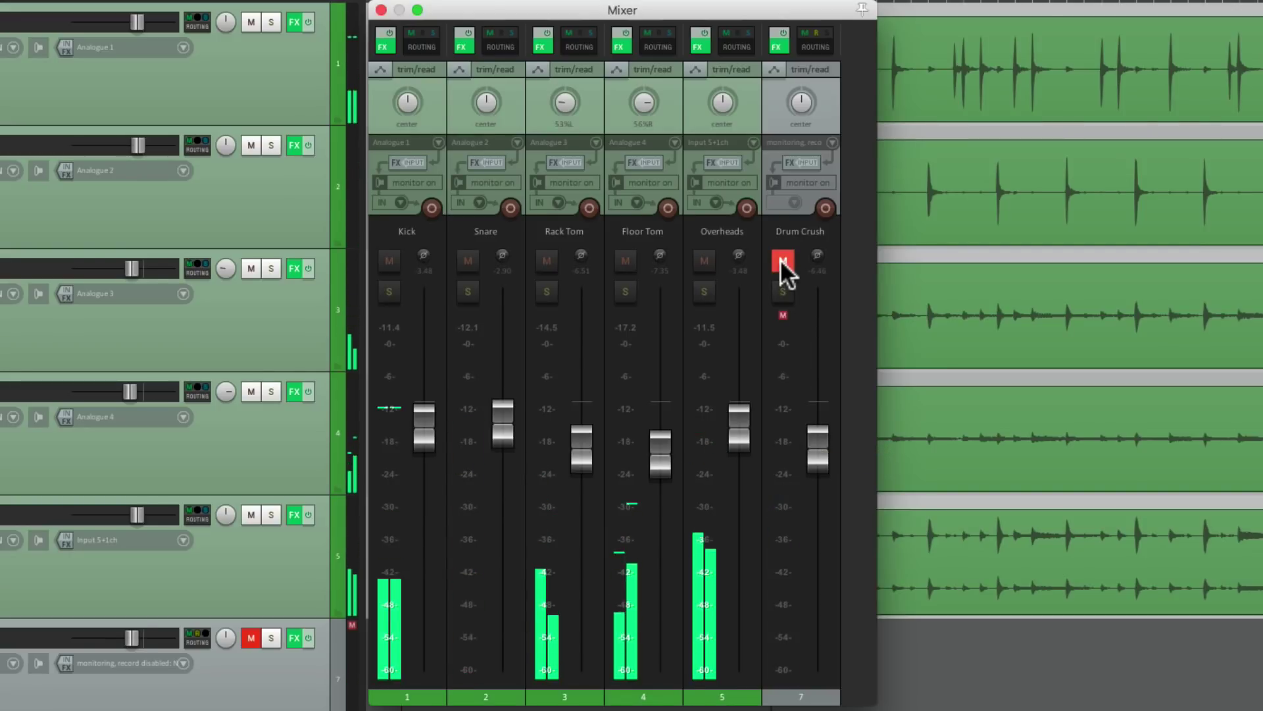
left_click(781, 260)
left_click_drag(815, 436, 810, 440)
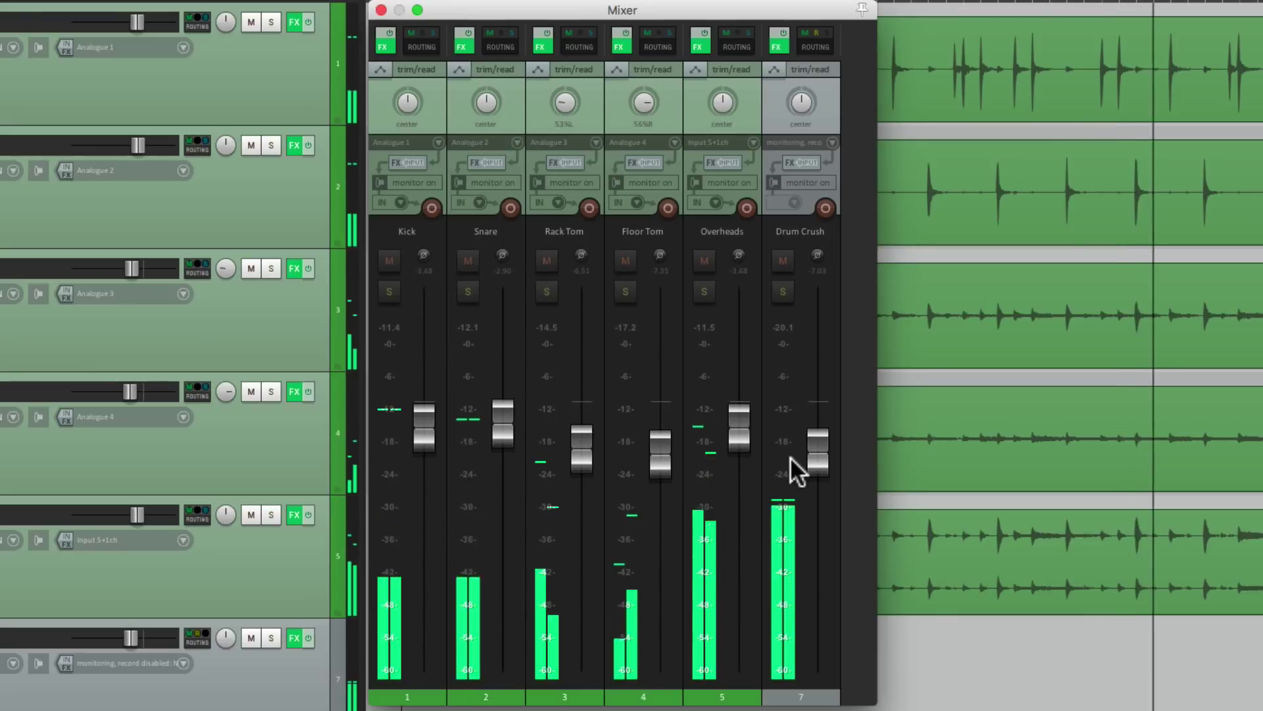
key("space")
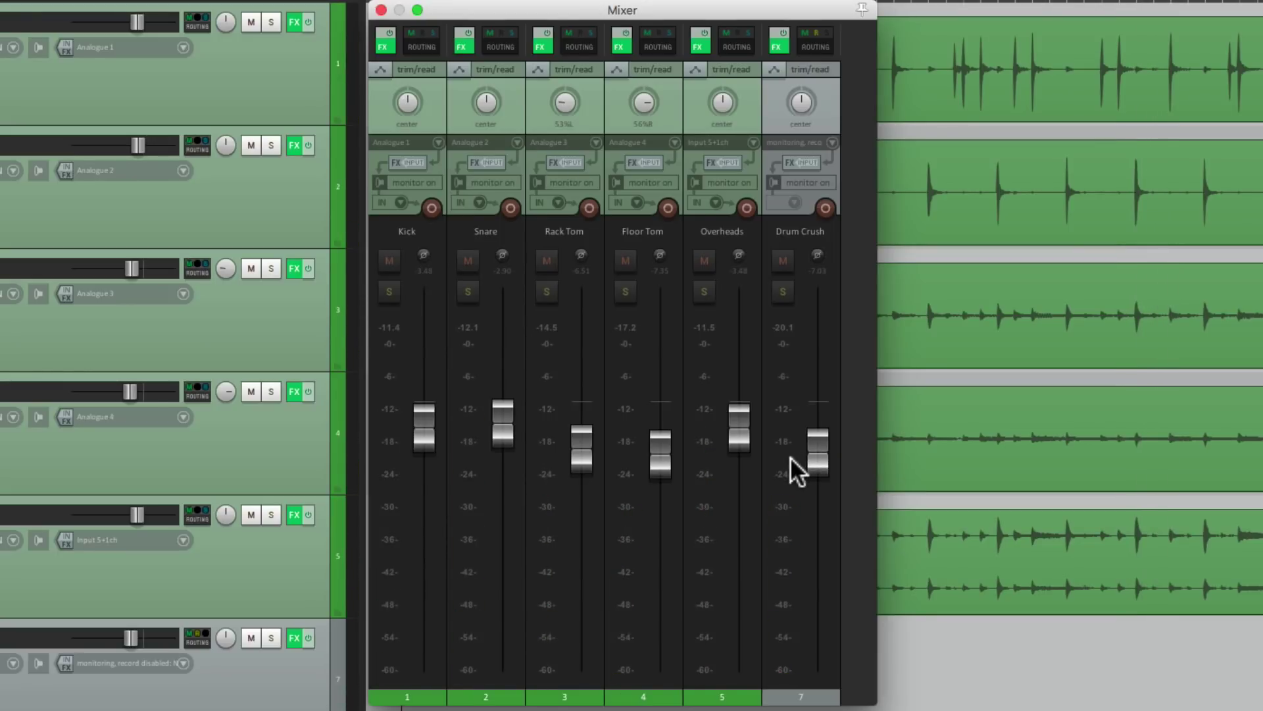
mouse_move(816, 417)
Lower the Kick receive into Drum Crush to -9.36 dB in the routing window
left_click(811, 46)
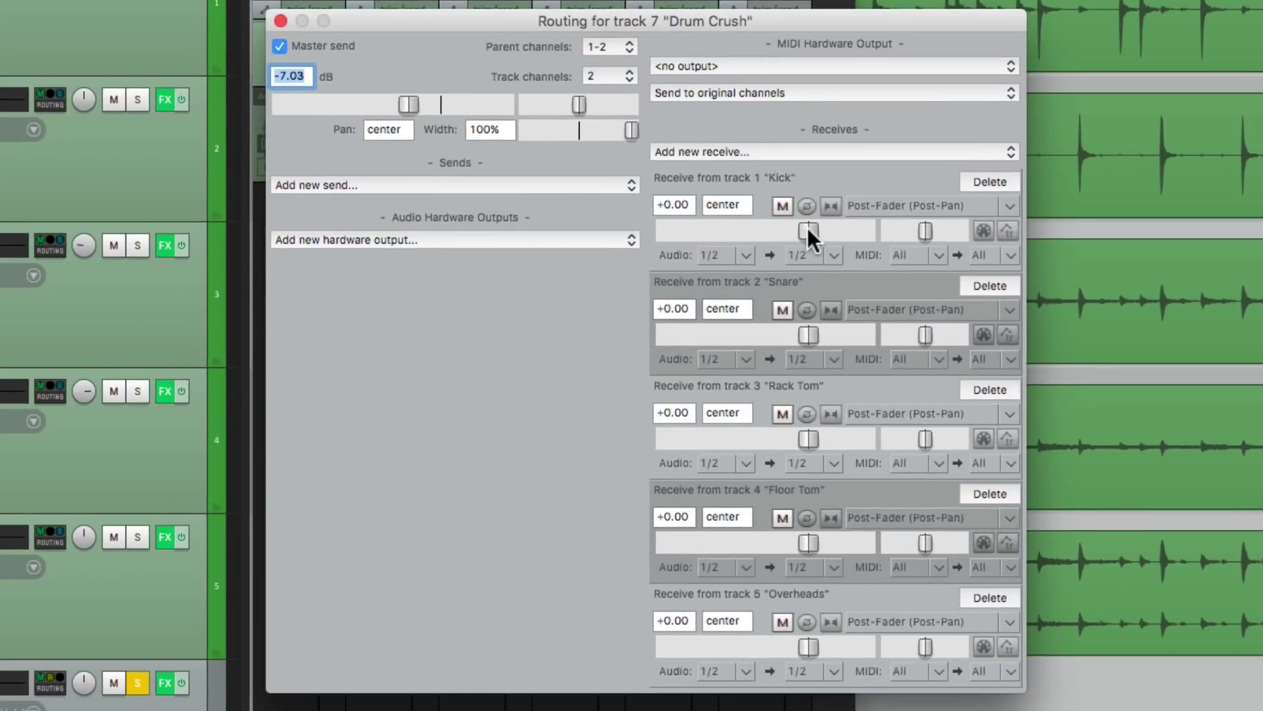
left_click_drag(807, 228, 772, 235)
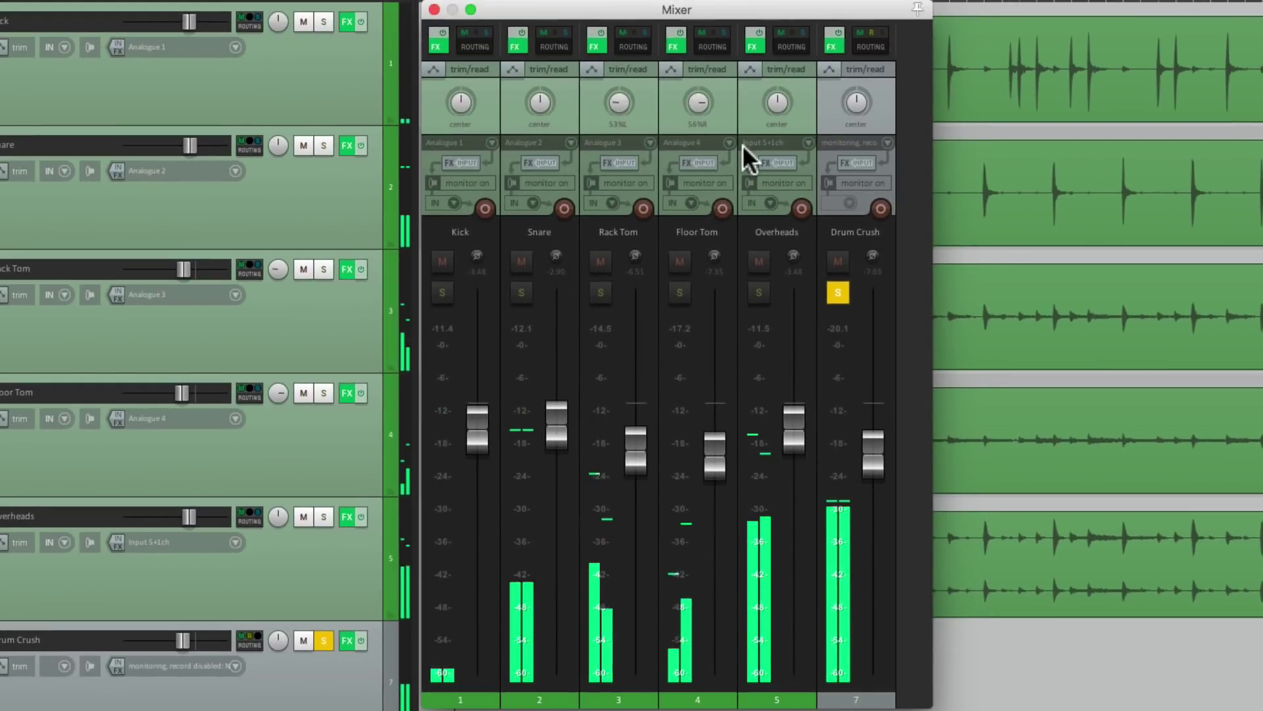
Lower the Drum Crush Fuzz distortion Shape from 2.0 to 1.0 and close the FX window
left_click(832, 49)
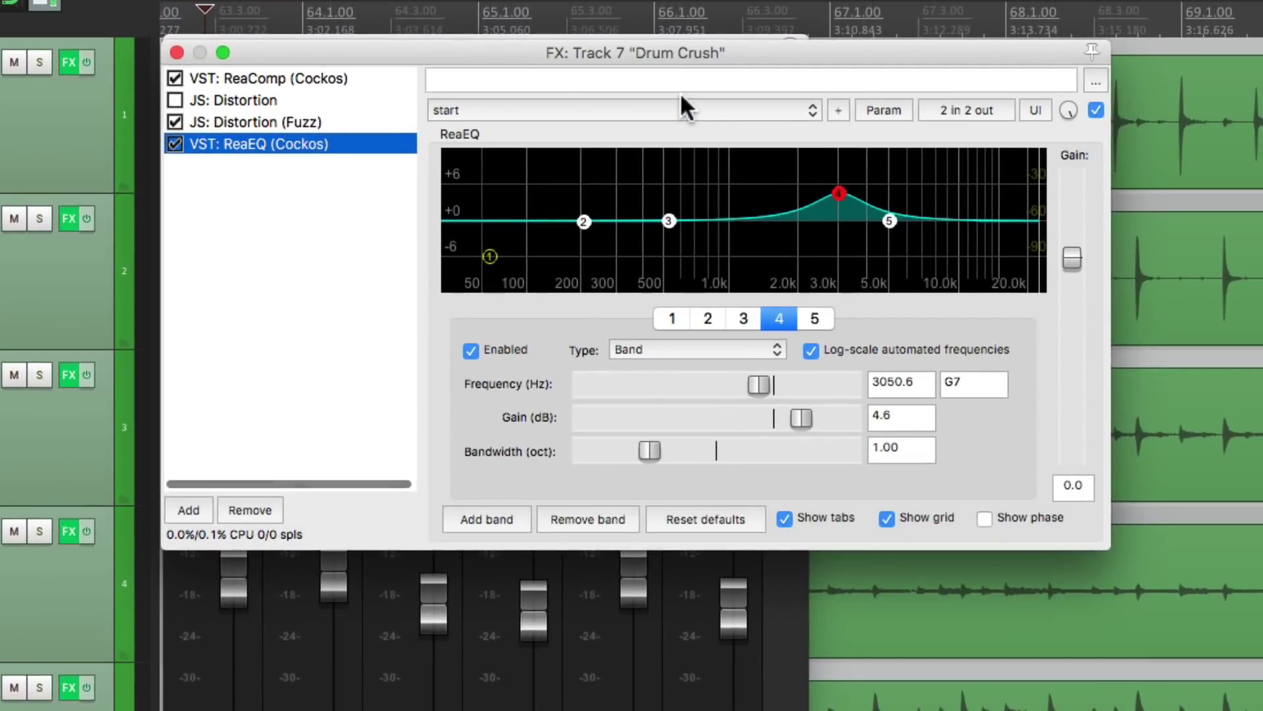
left_click(357, 124)
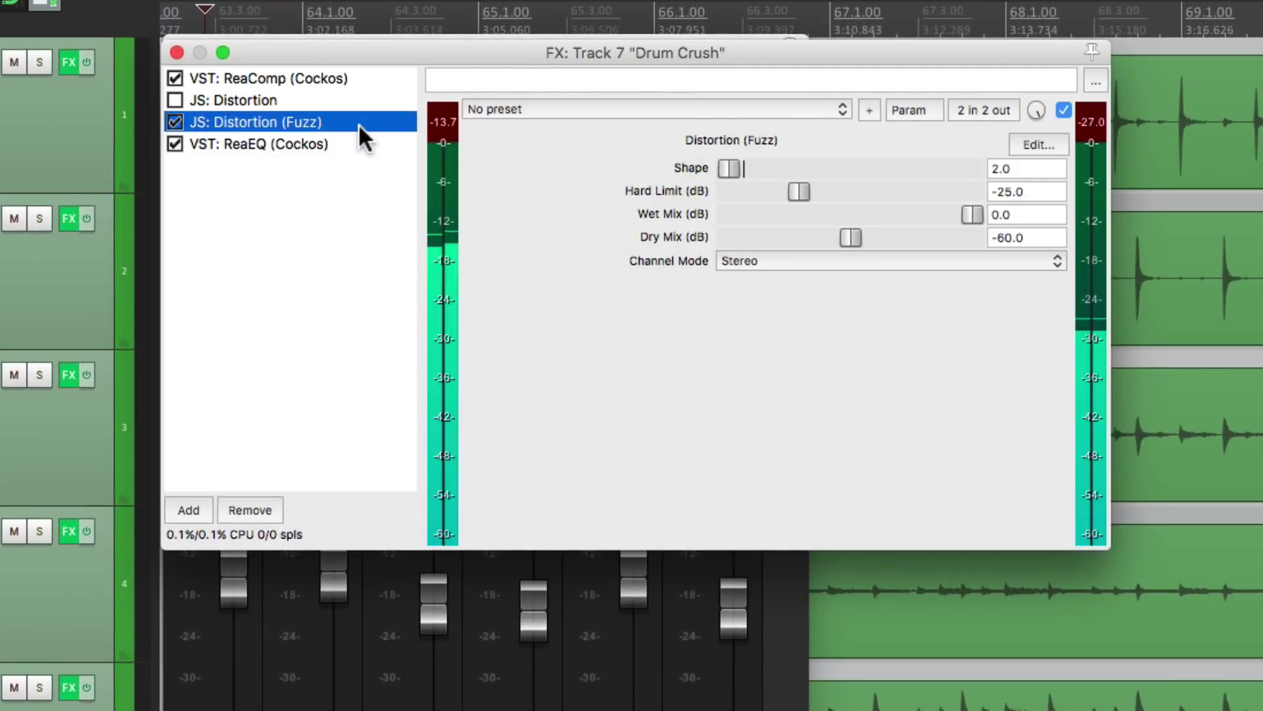
left_click(721, 167)
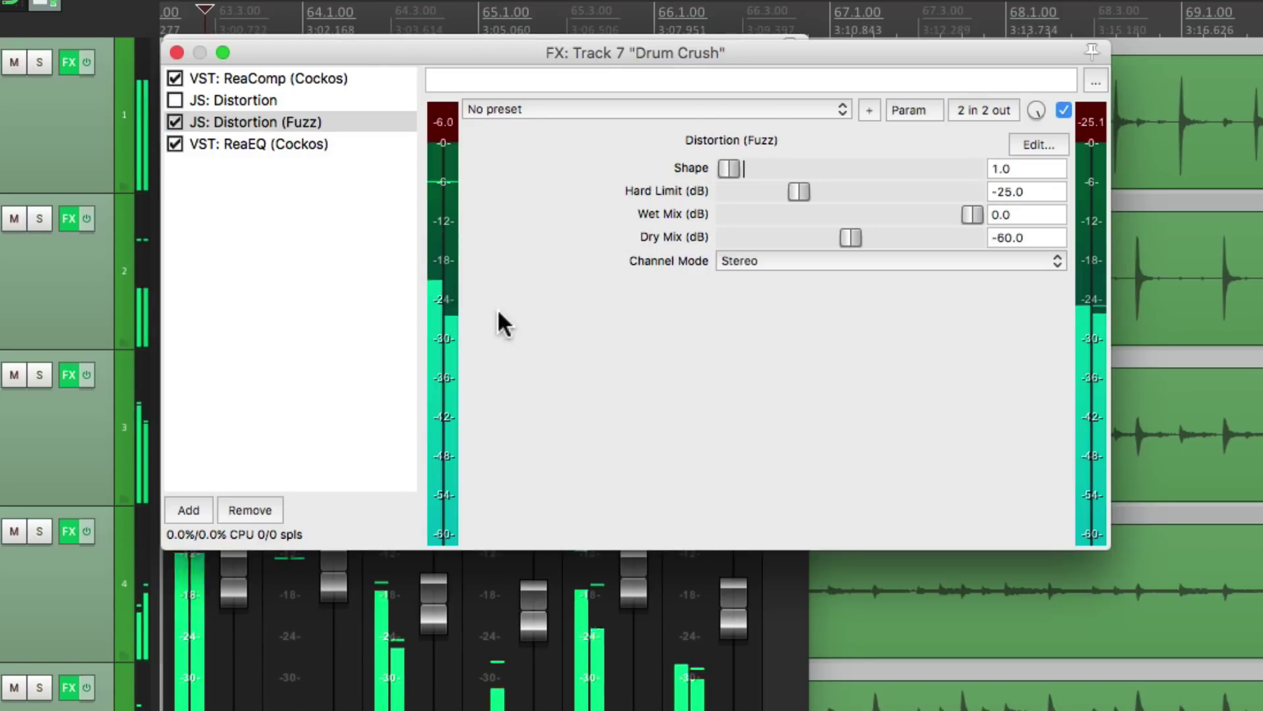
left_click(177, 52)
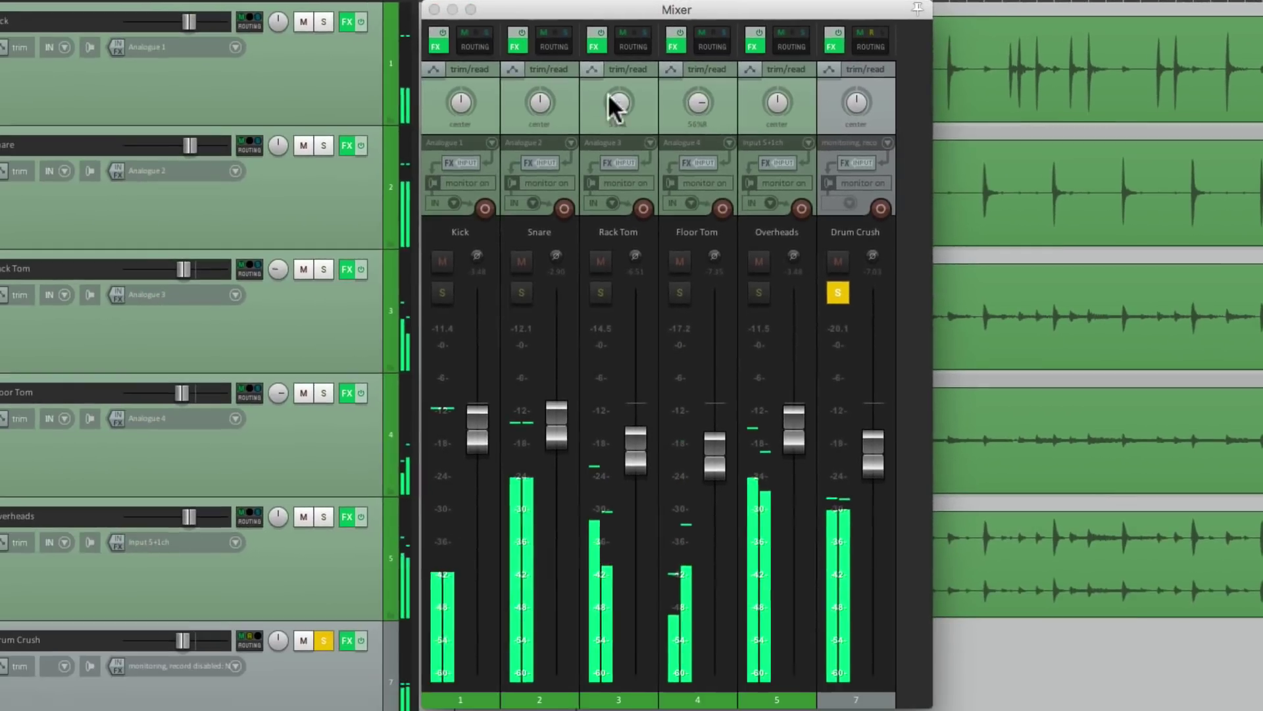
Rebalance Drum Crush to about -4.4 dB during playback, comparing with mute
key("space")
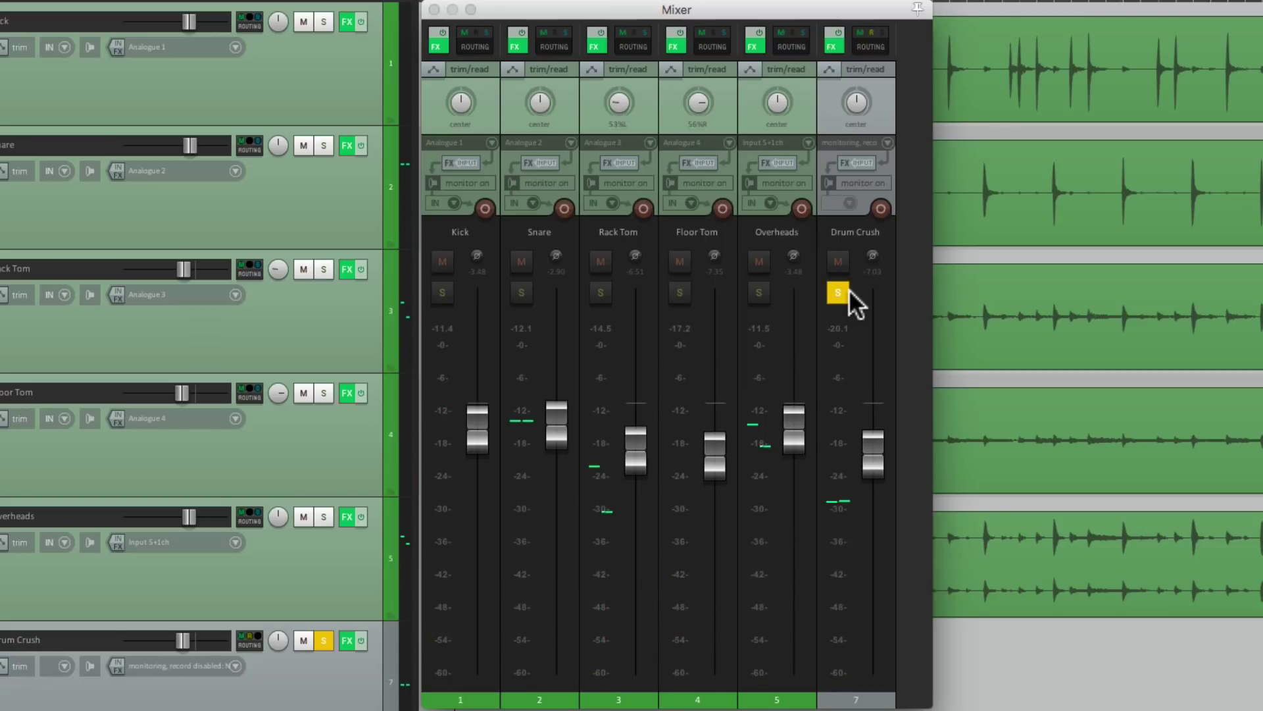
mouse_move(880, 459)
left_mouse_down()
mouse_move(871, 654)
mouse_move(848, 460)
mouse_move(874, 442)
left_mouse_up()
key("space")
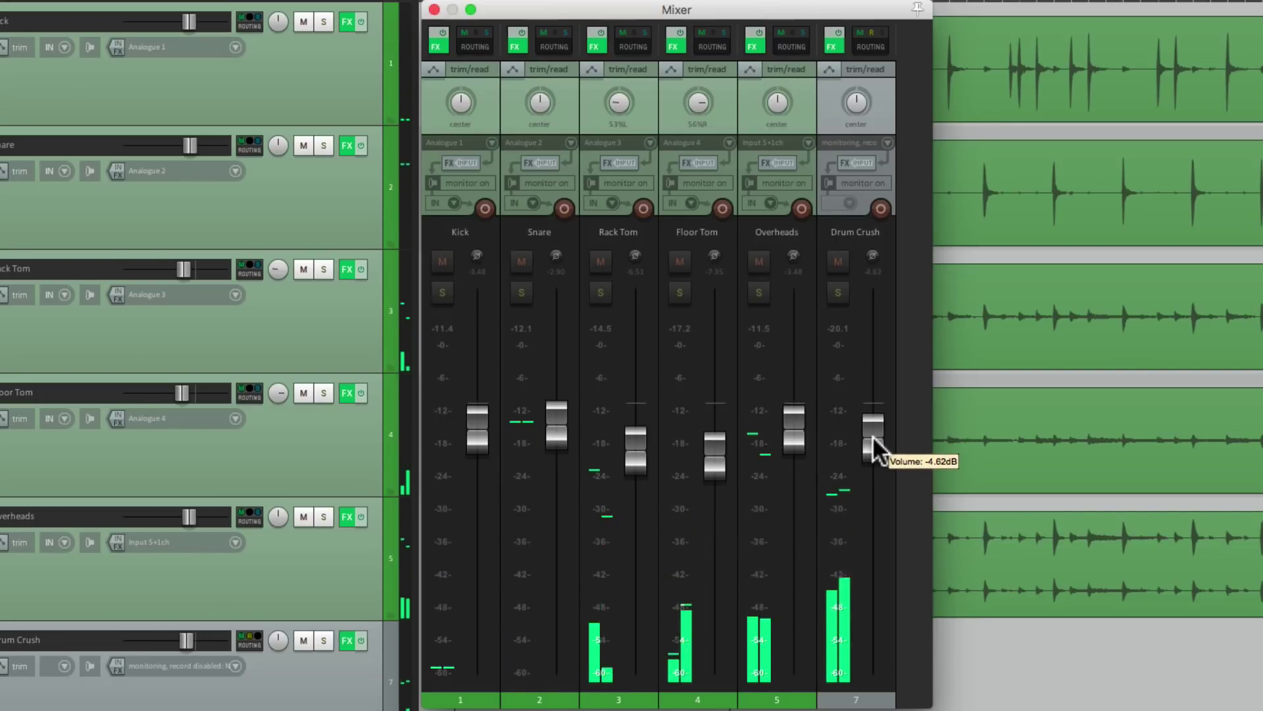
left_click_drag(872, 439, 871, 436)
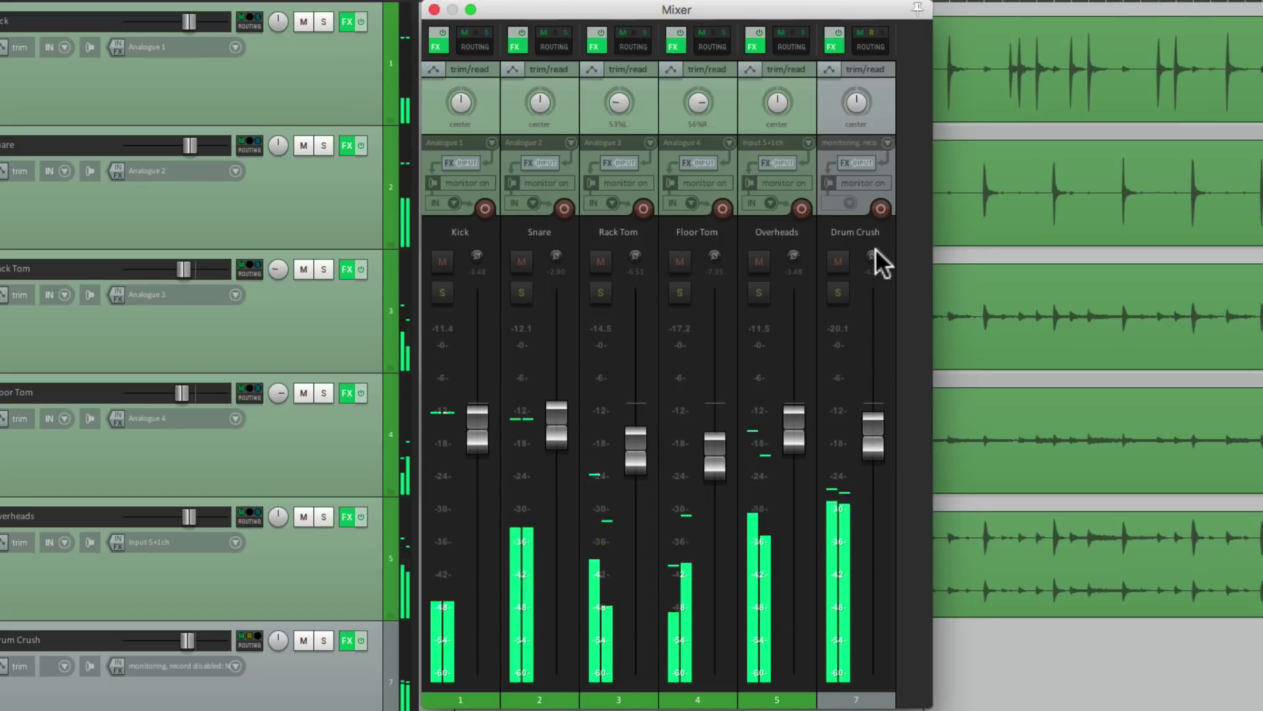
left_click(838, 261)
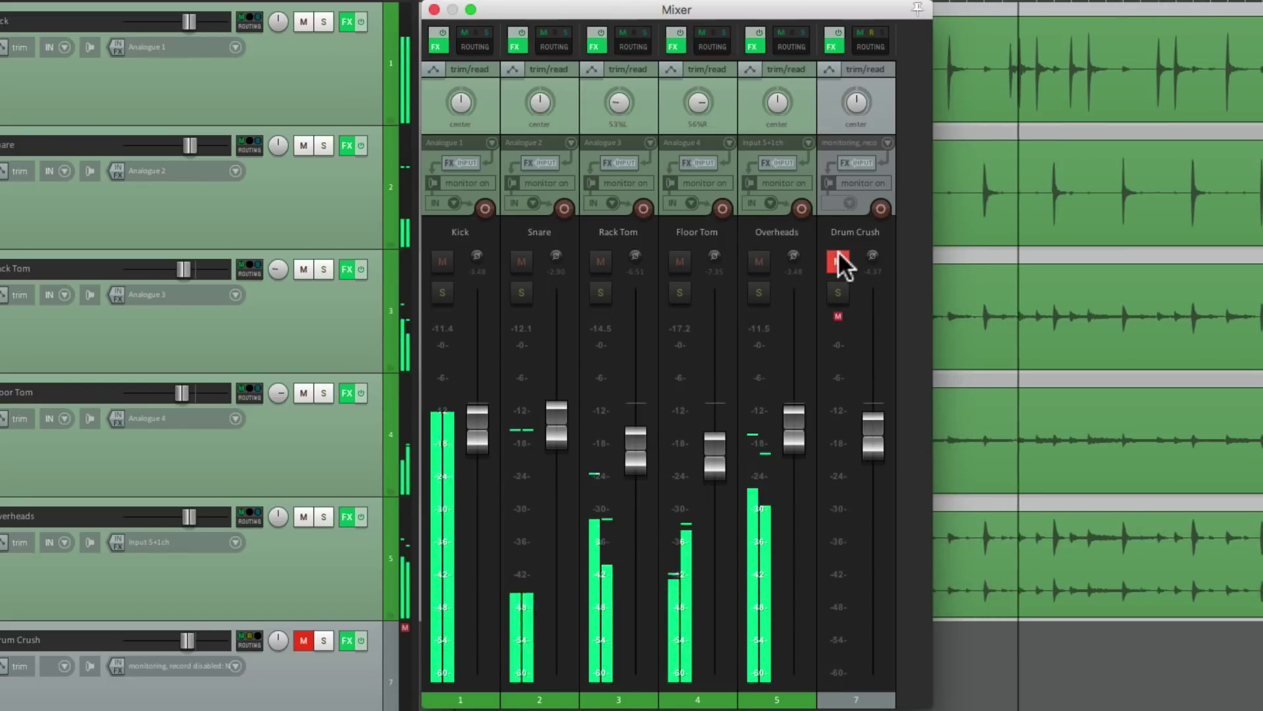
left_click(838, 261)
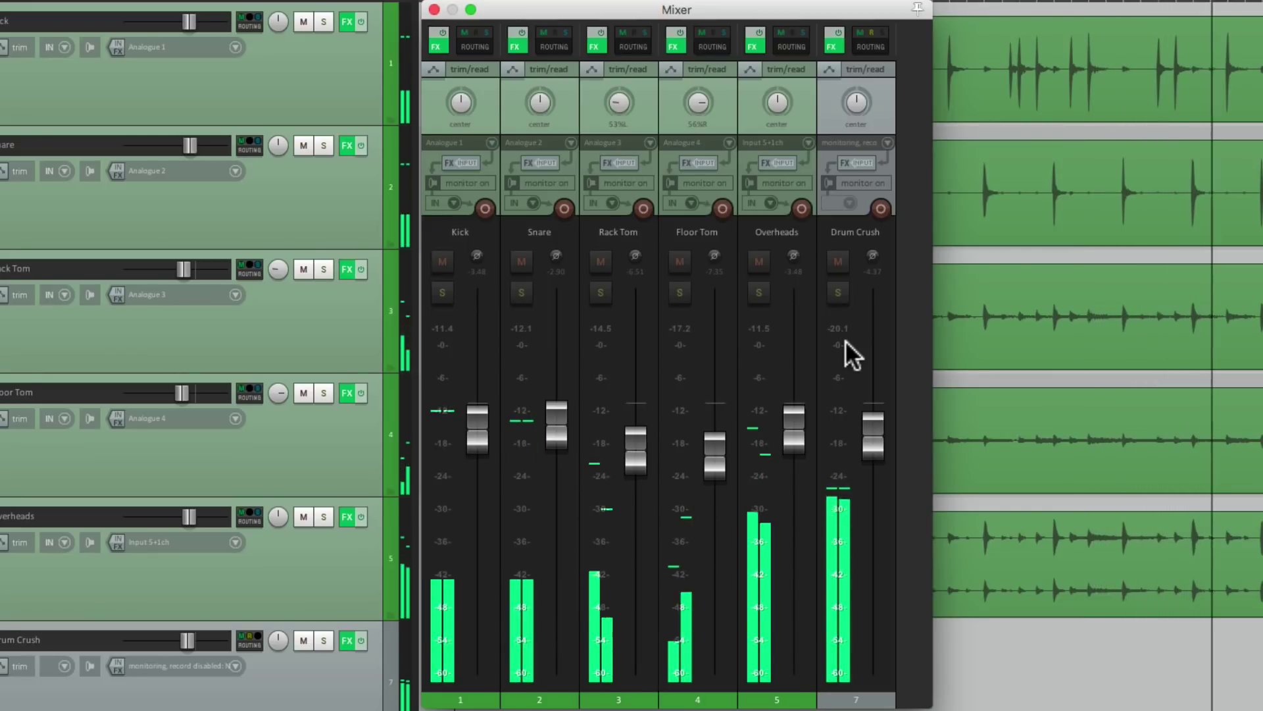
key("space")
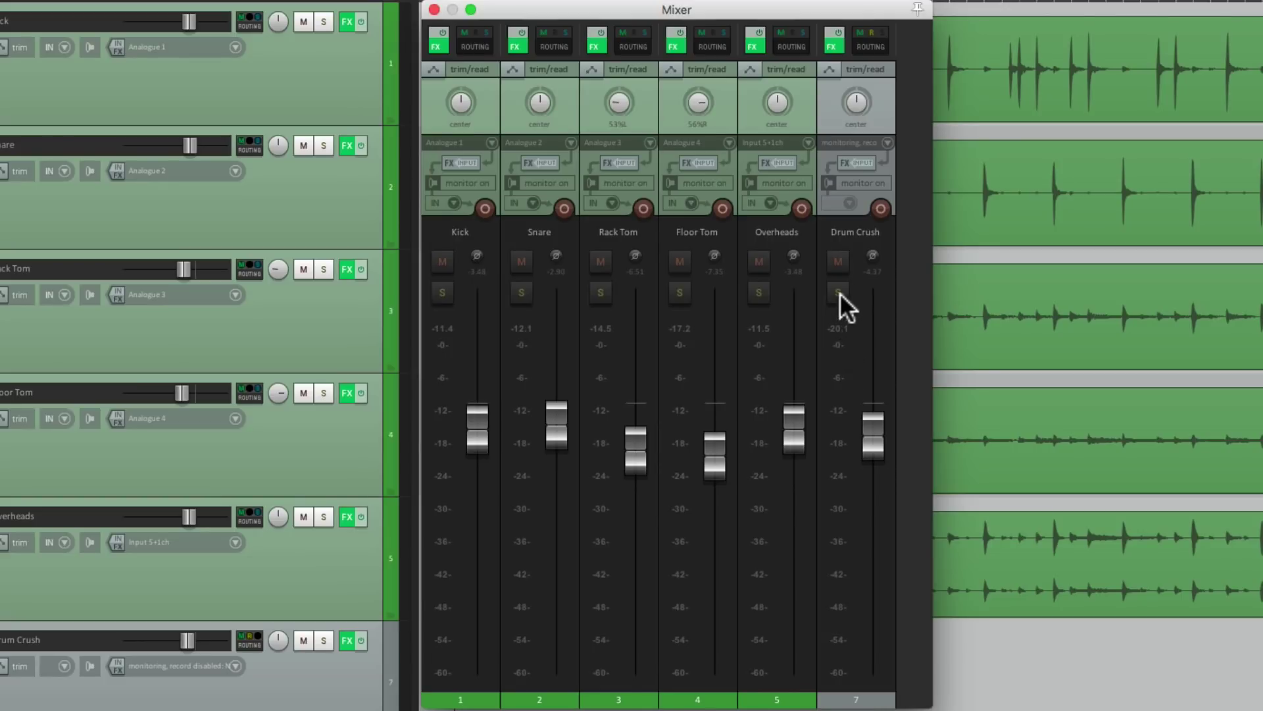
Refine the Drum Crush fader to -4.77 then -4.92 dB, comparing with mute, and select the track
left_click(839, 262)
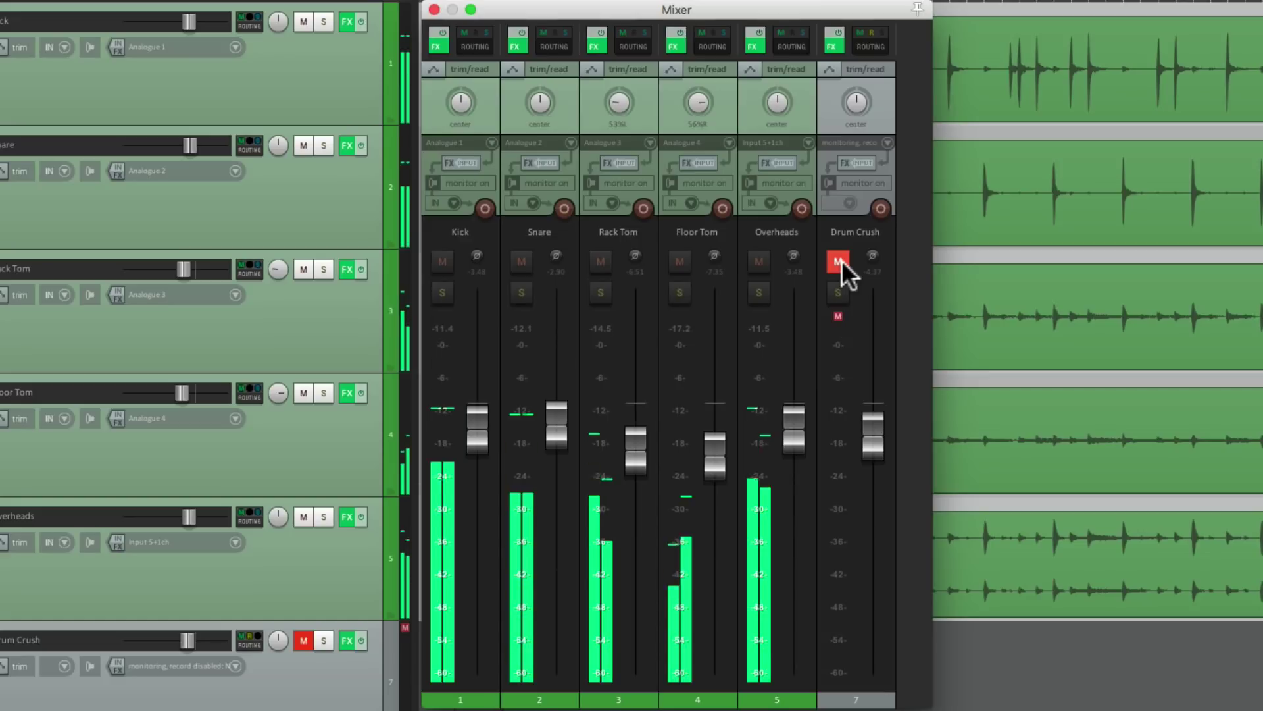
left_click(841, 261)
left_click_drag(868, 420, 866, 424)
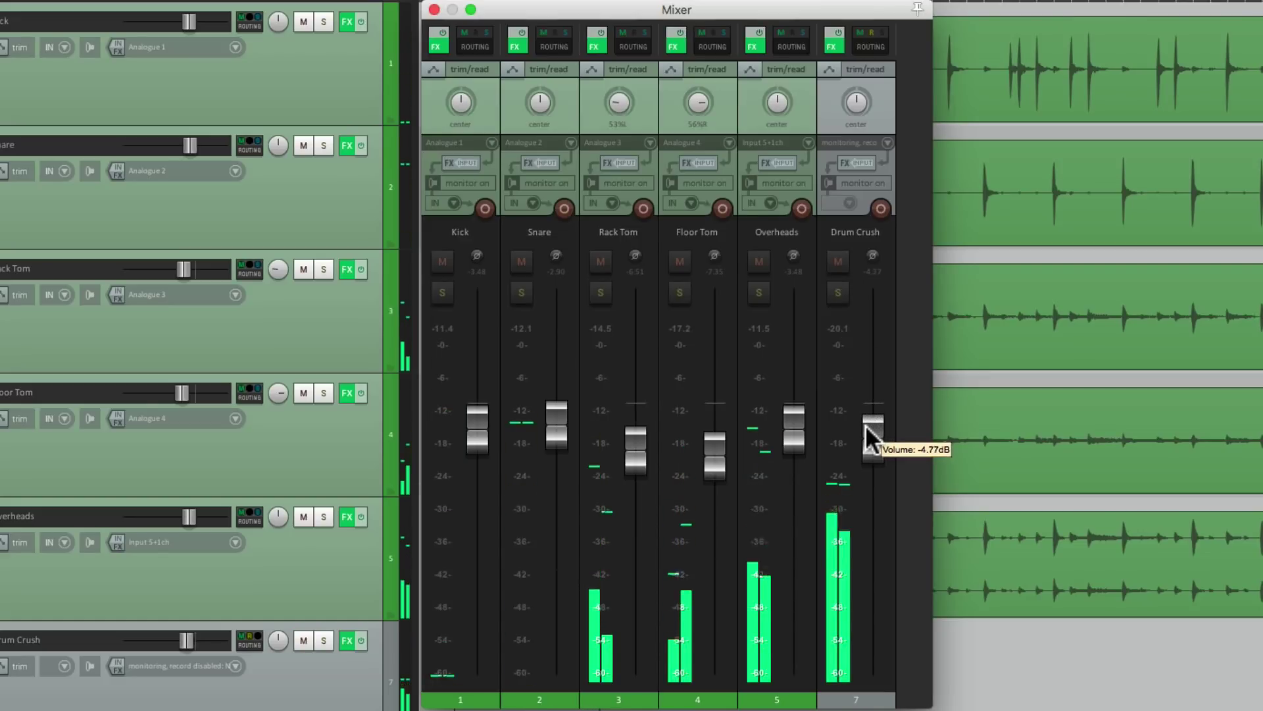
left_click(838, 261)
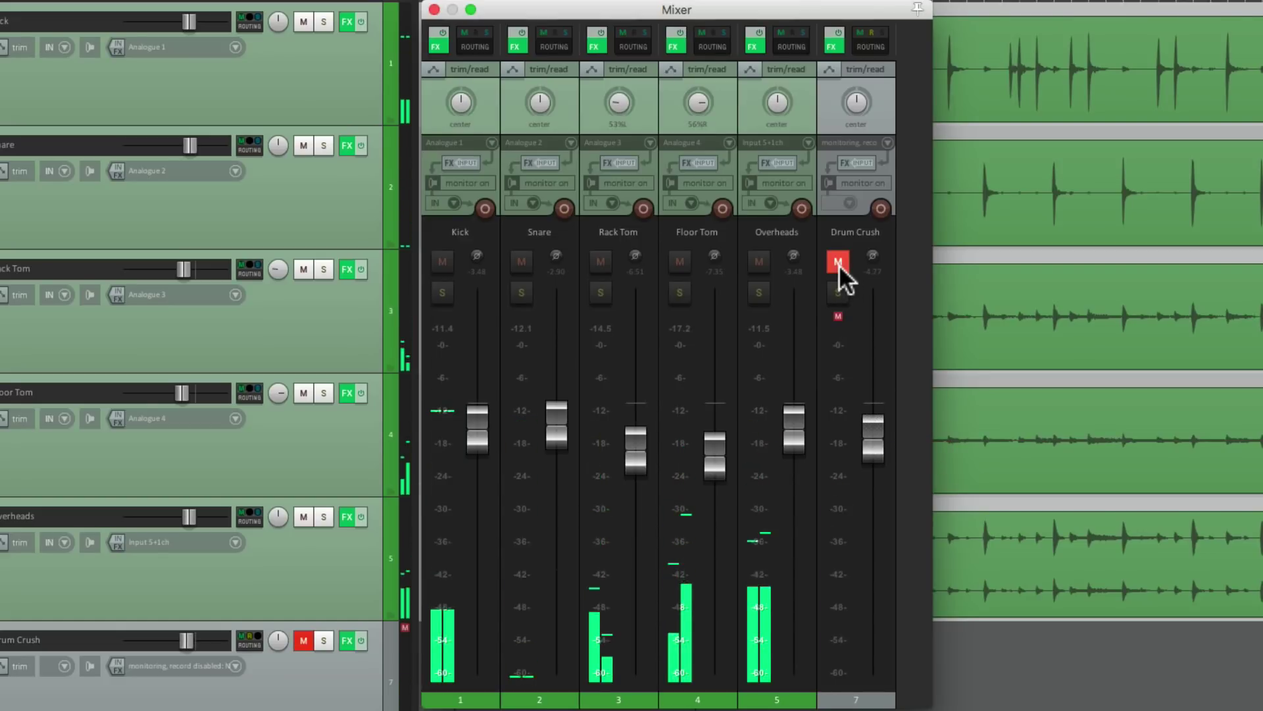
left_click(839, 261)
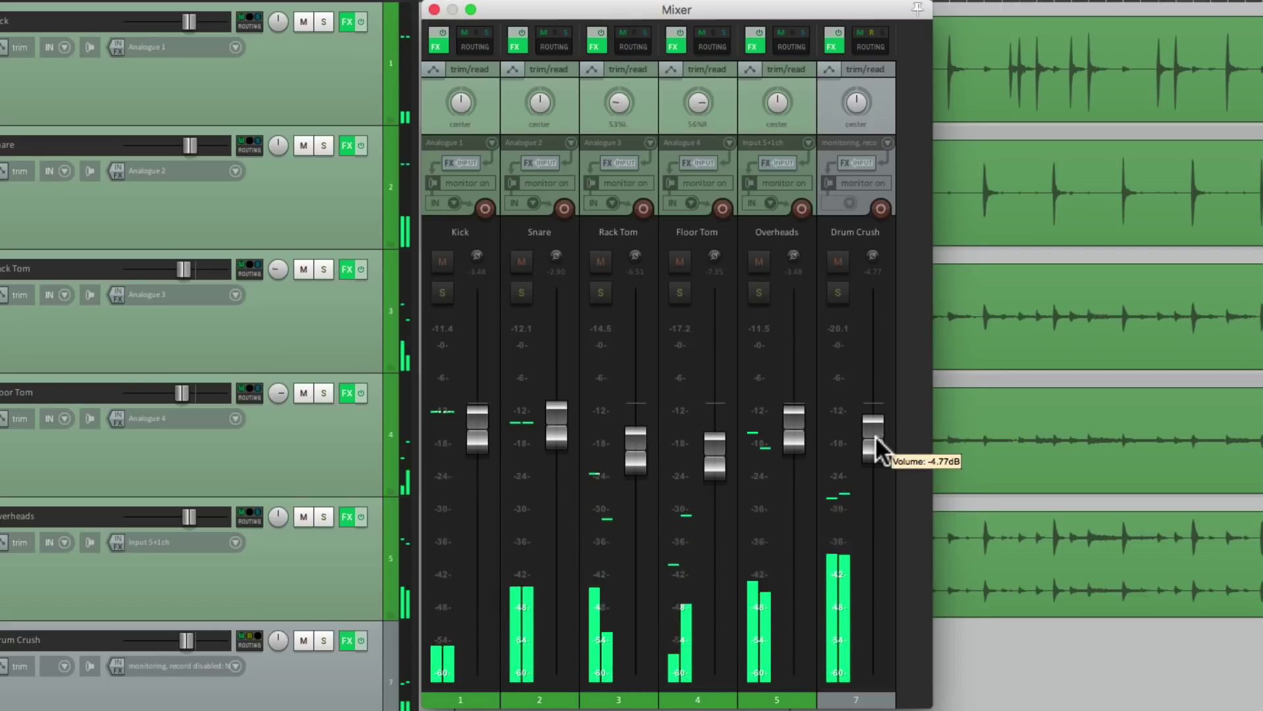
left_click_drag(875, 433, 873, 440)
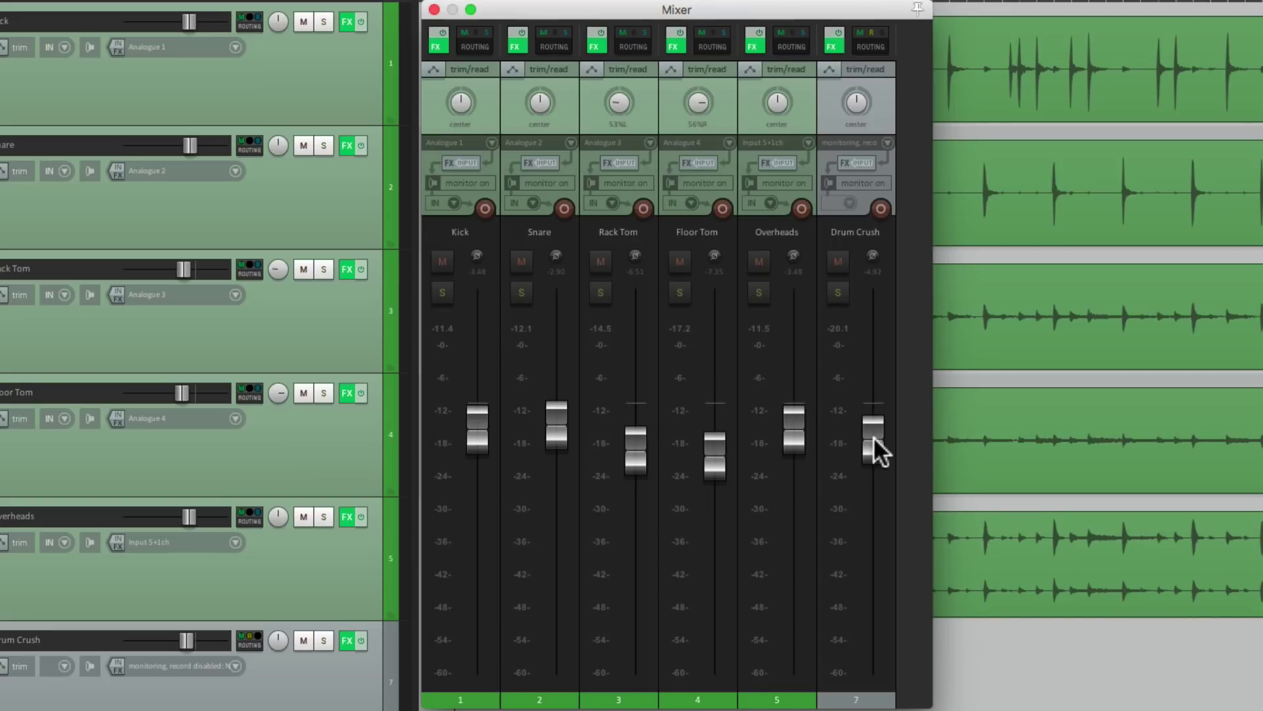
left_click(850, 700)
Duplicate Drum Crush, rename track 7 to 'All Drums', and bypass its effects
right_click(851, 702)
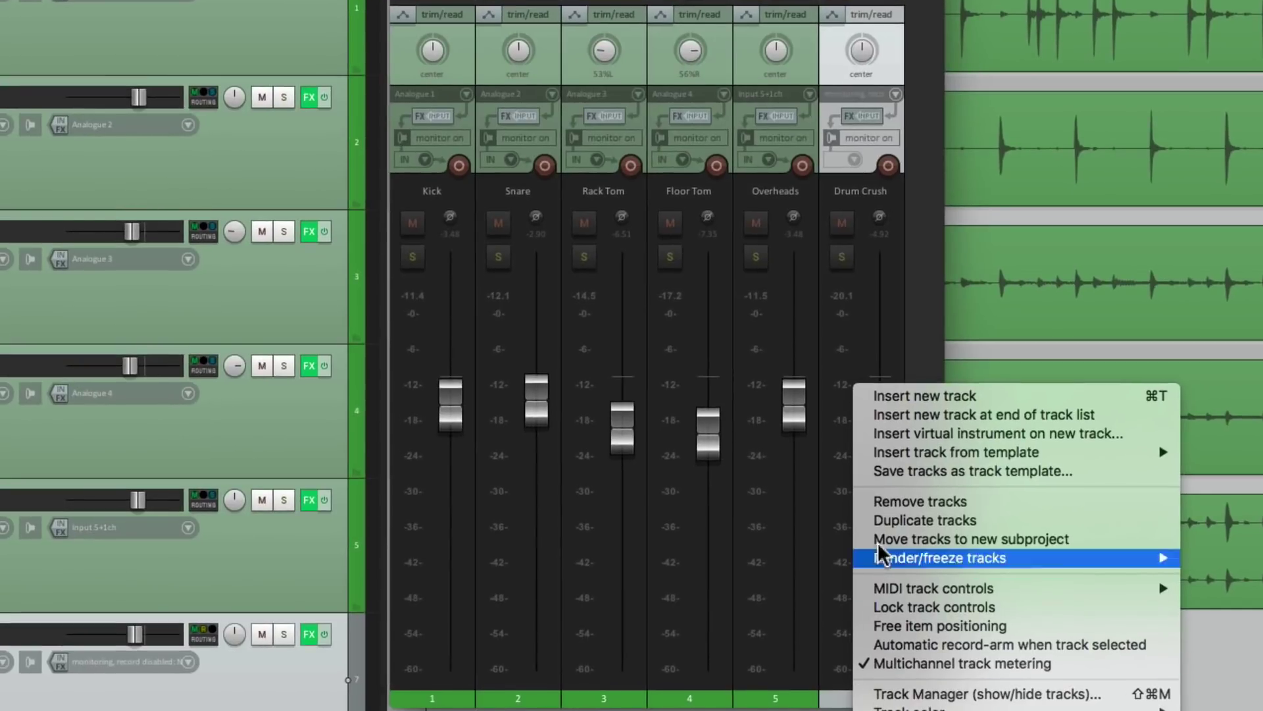
left_click(876, 520)
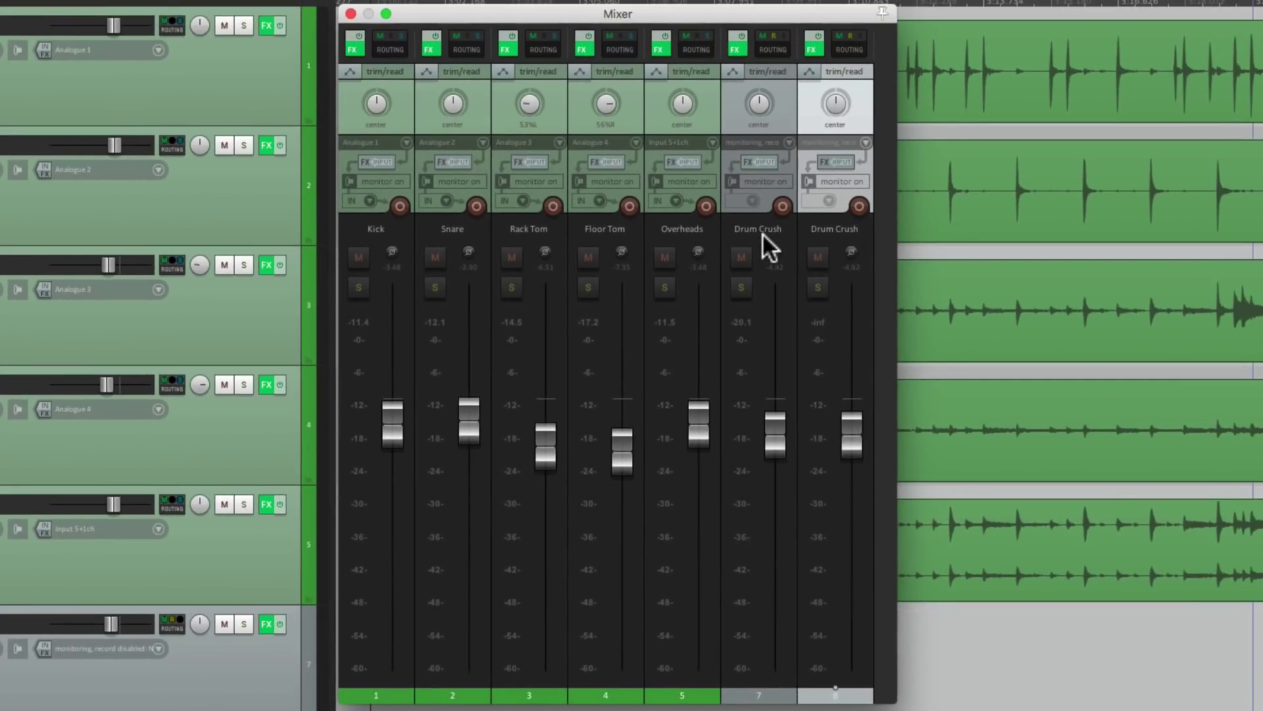
double_click(762, 230)
type("All")
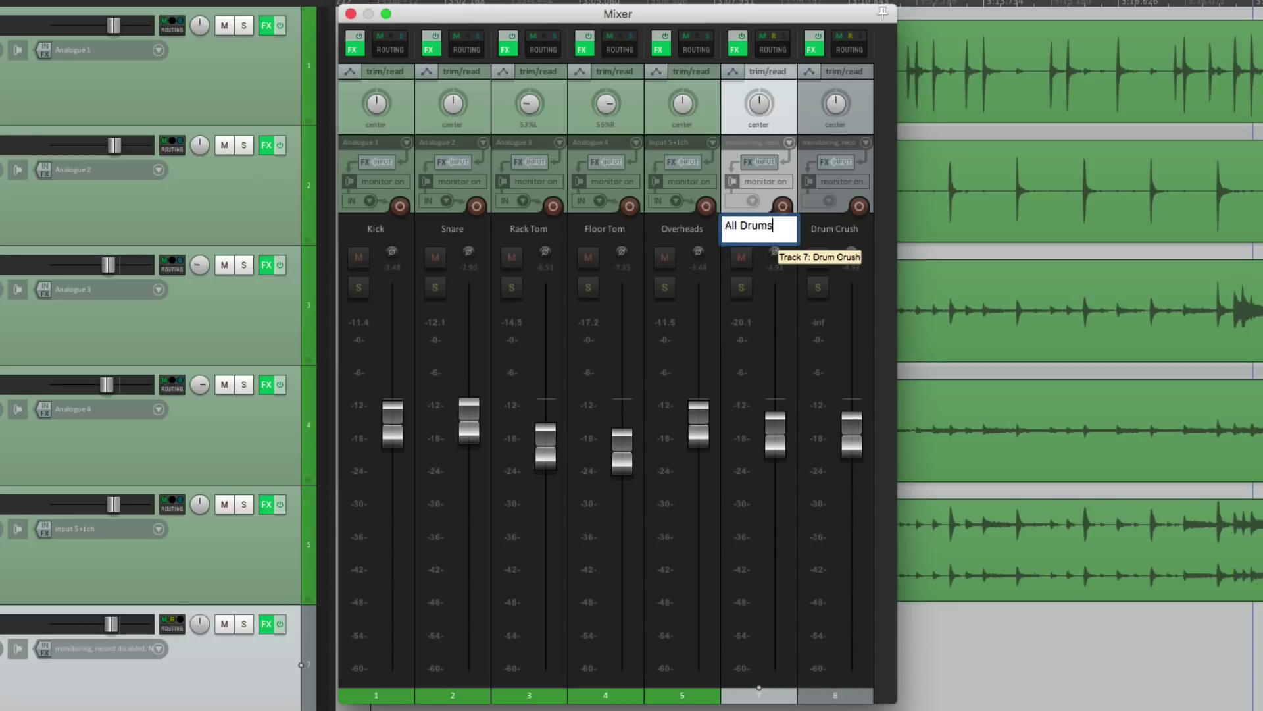
key("Return")
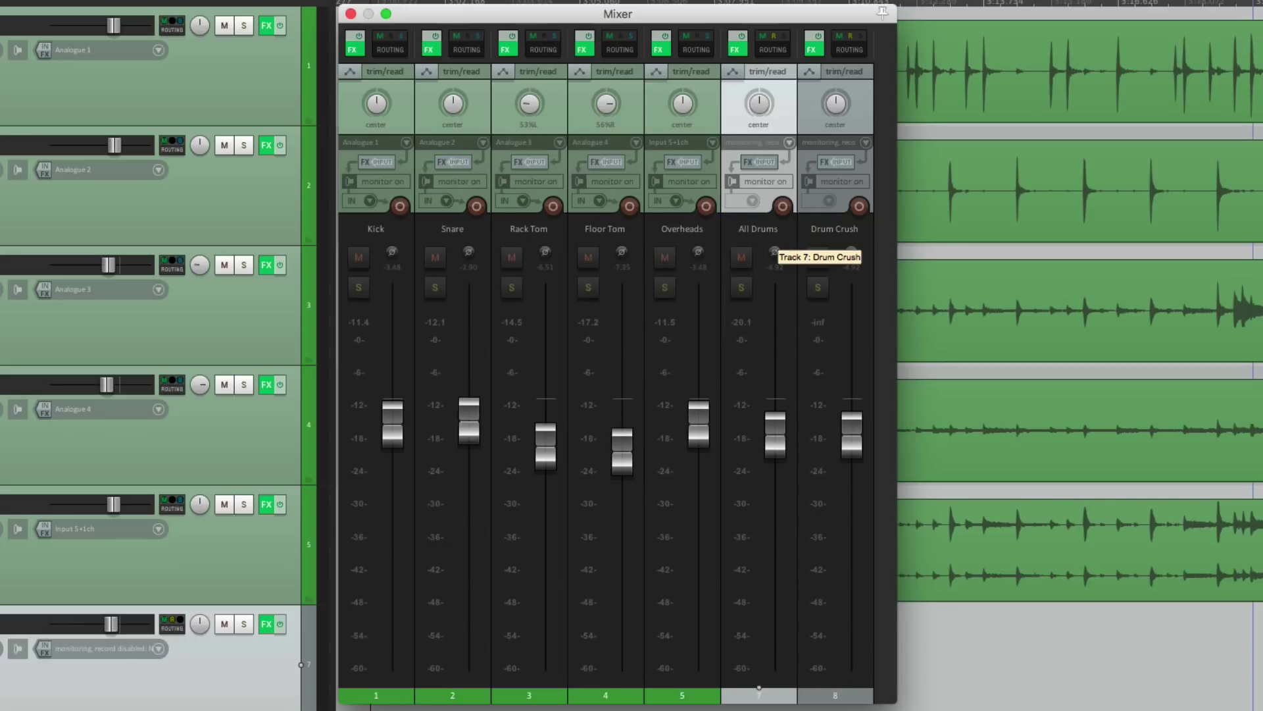
left_click(732, 50, "alt")
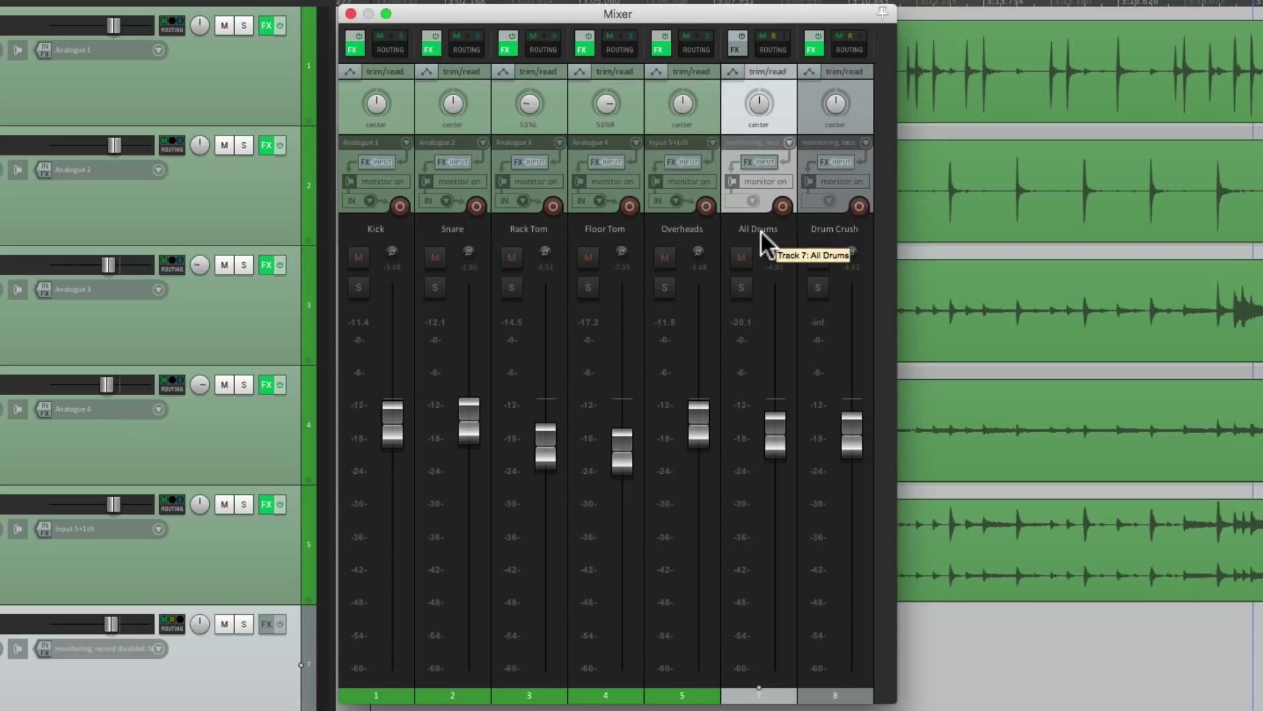
Select tracks 1 through 5 and reset the All Drums fader to 0 dB
left_click(675, 696)
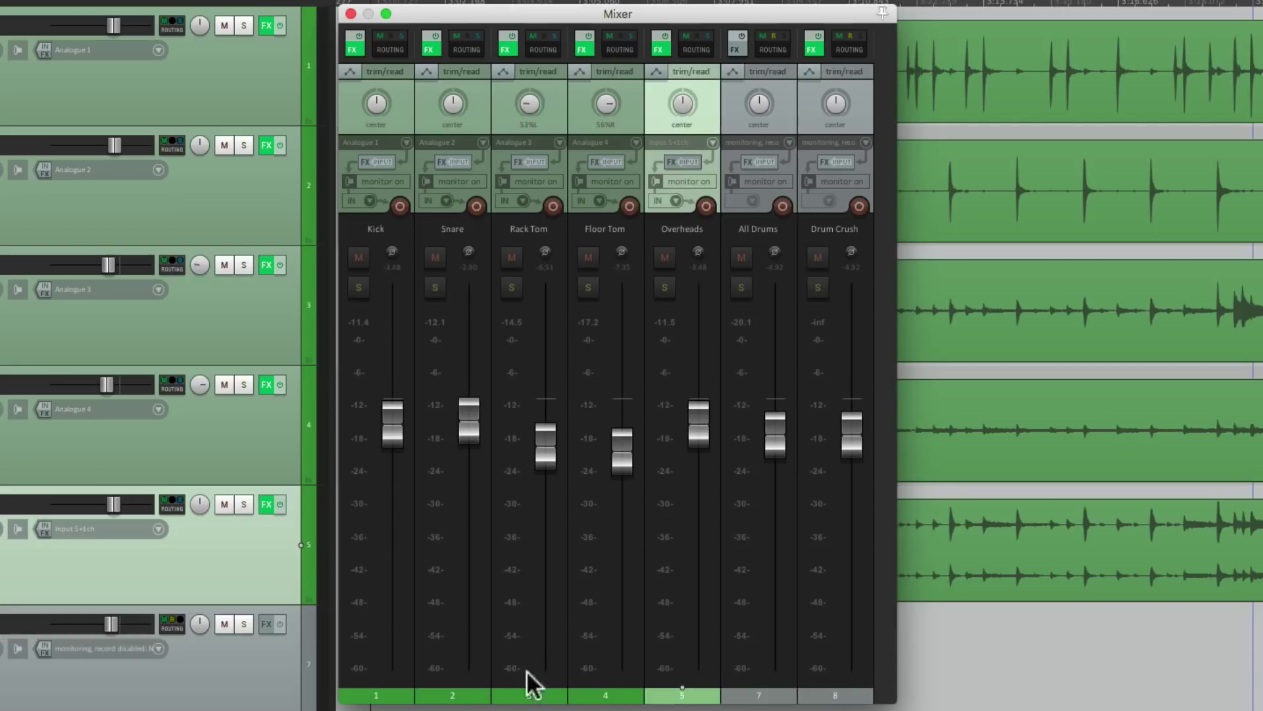
left_click(384, 696, "shift")
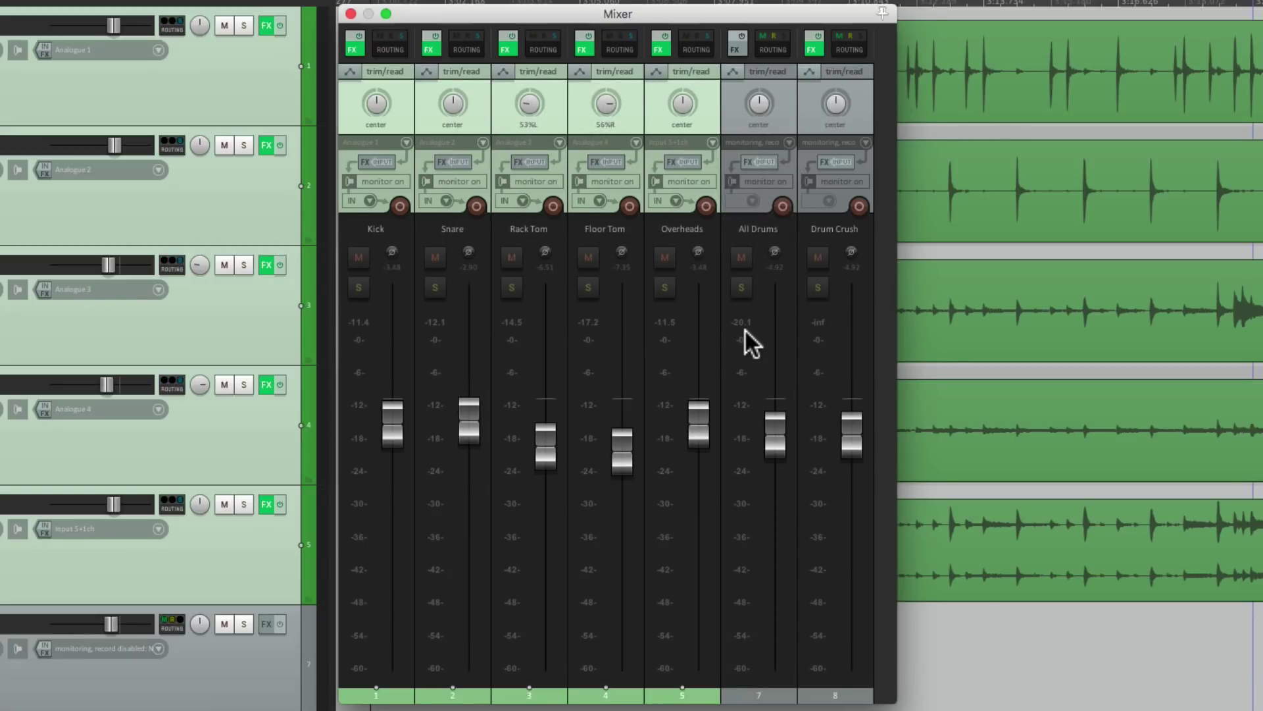
mouse_move(845, 322)
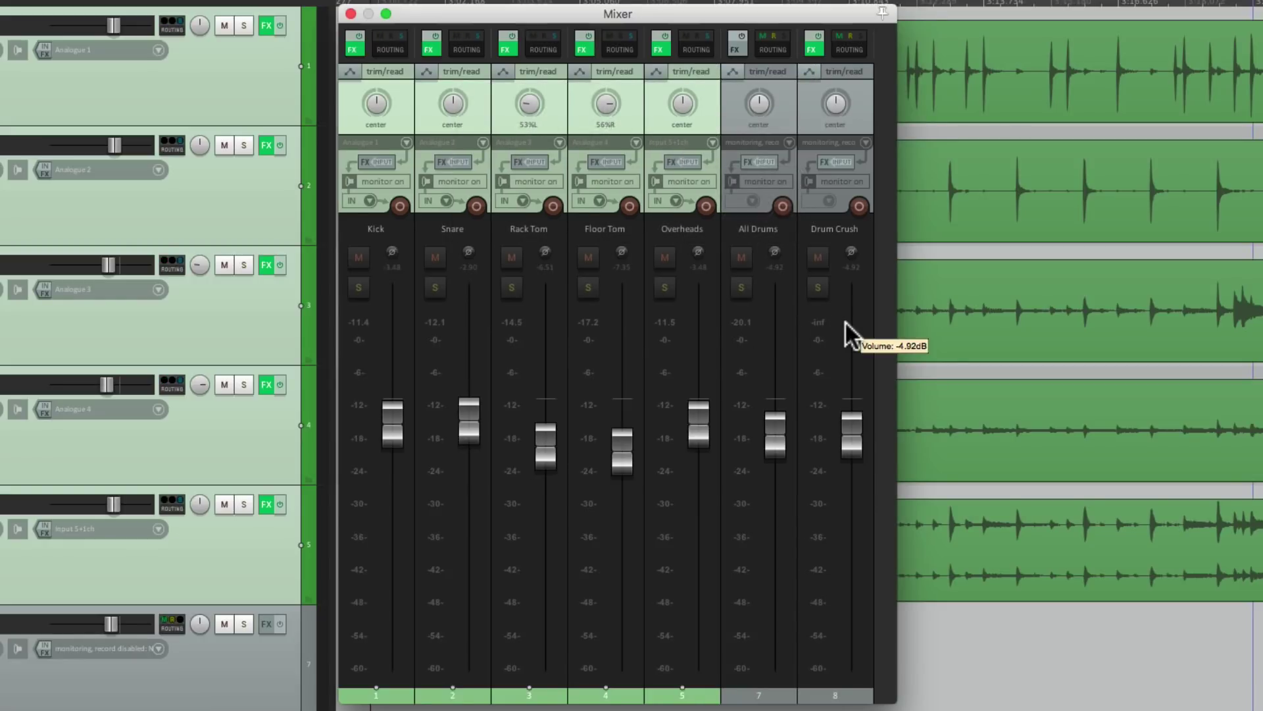
double_click(772, 425)
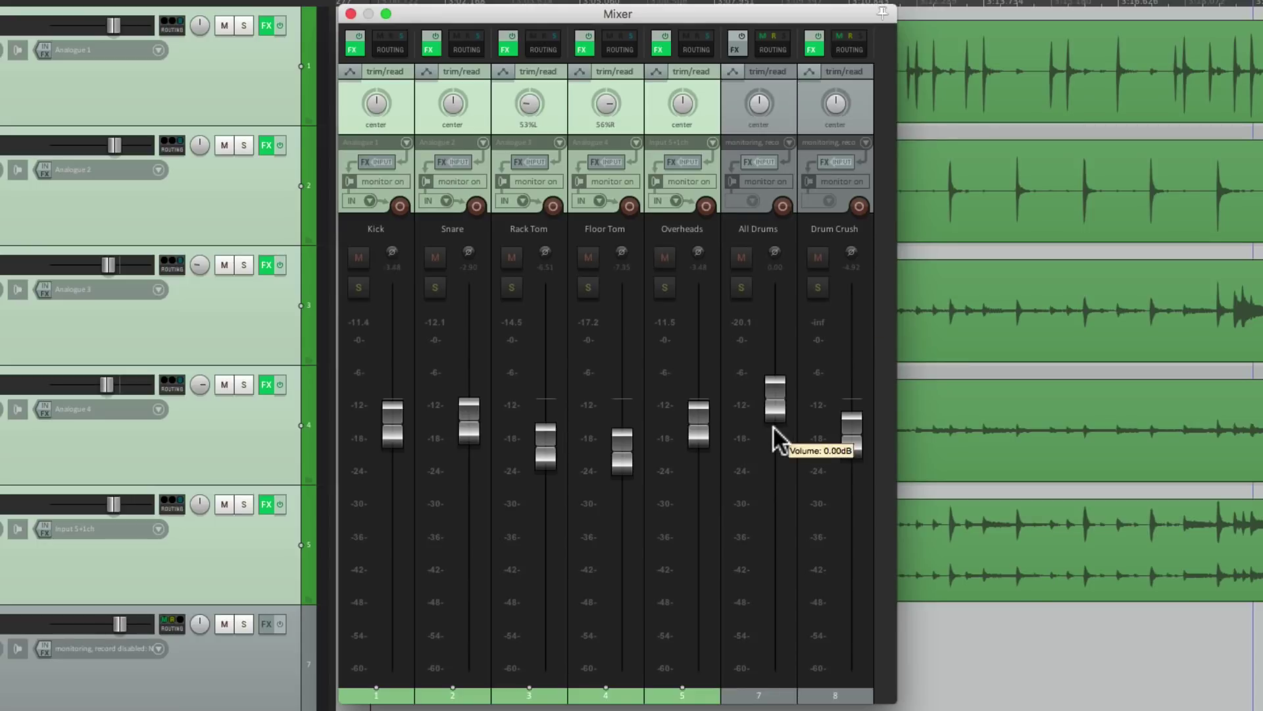
Pull Drum Crush to silence, then bring it up under All Drums during playback
mouse_move(852, 426)
left_click_drag(851, 426, 846, 654)
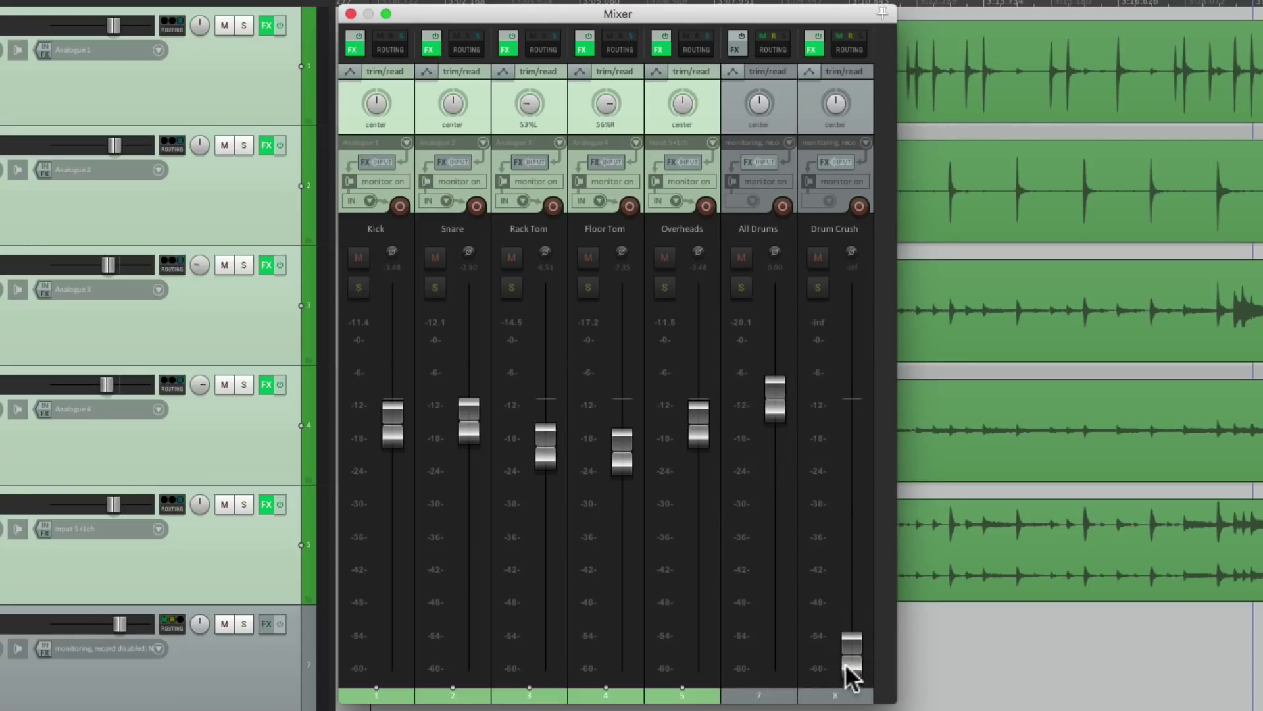
key("space")
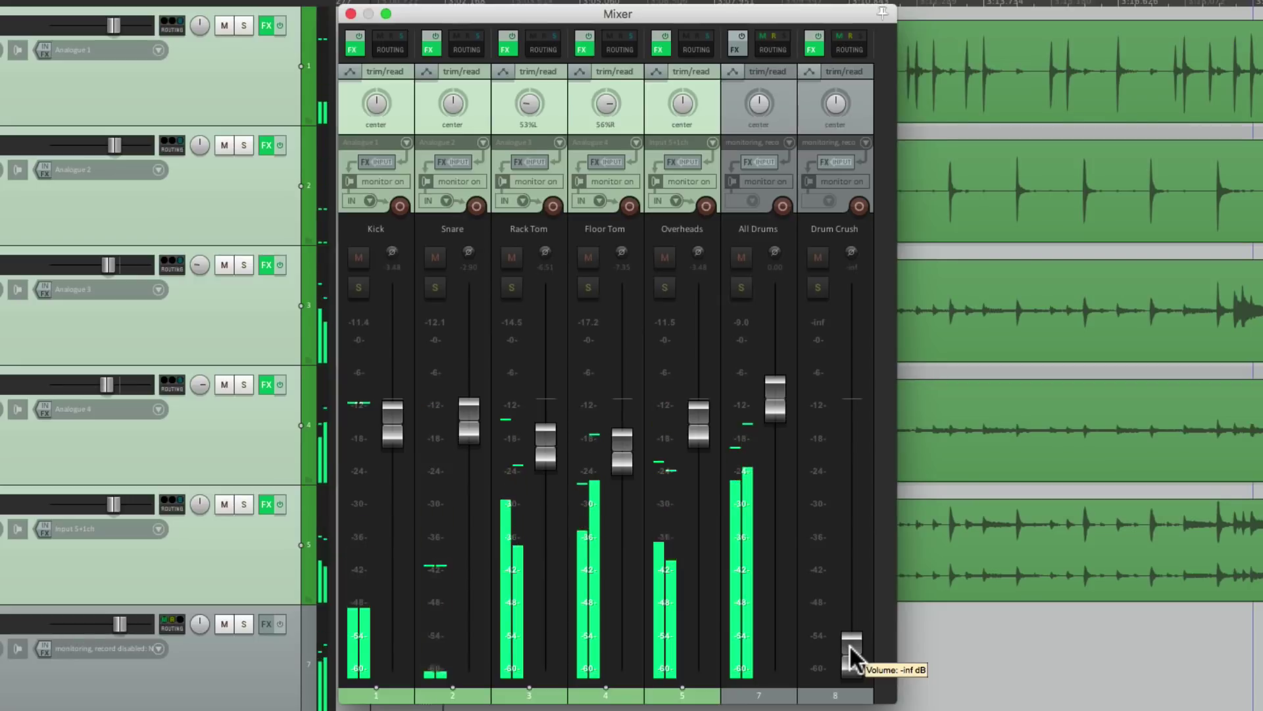
left_click_drag(850, 643, 839, 426)
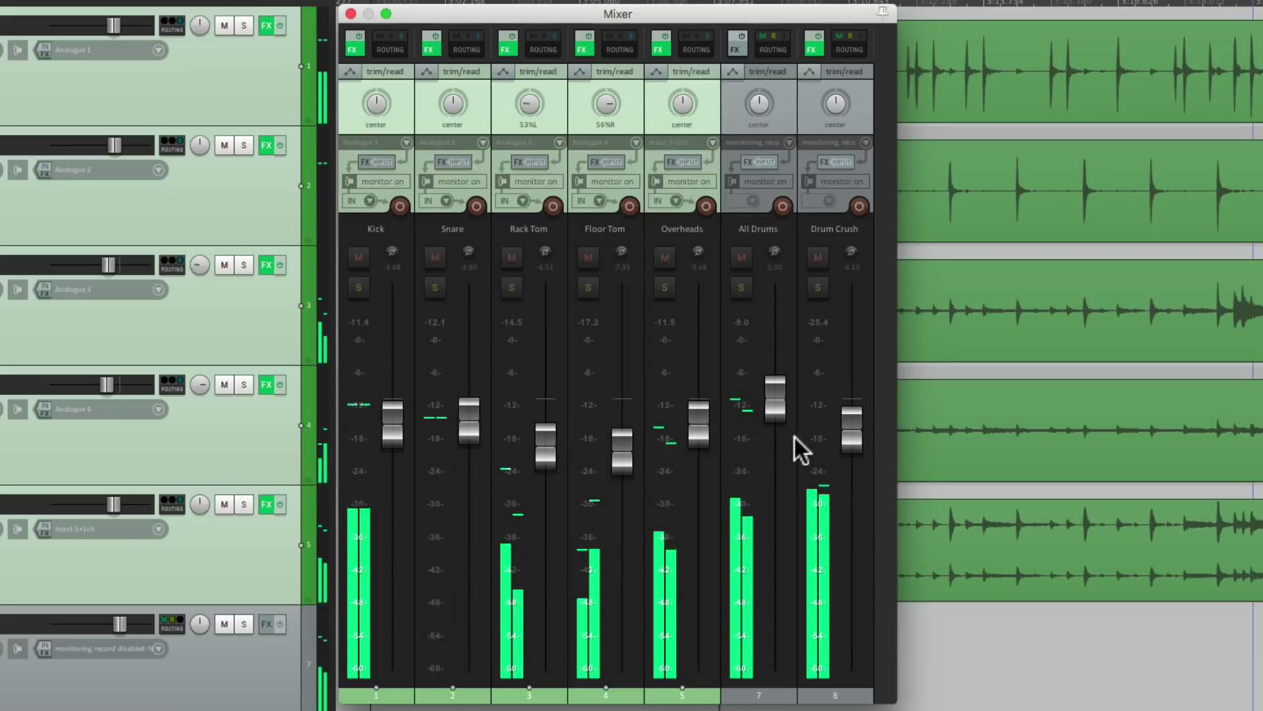
key("space")
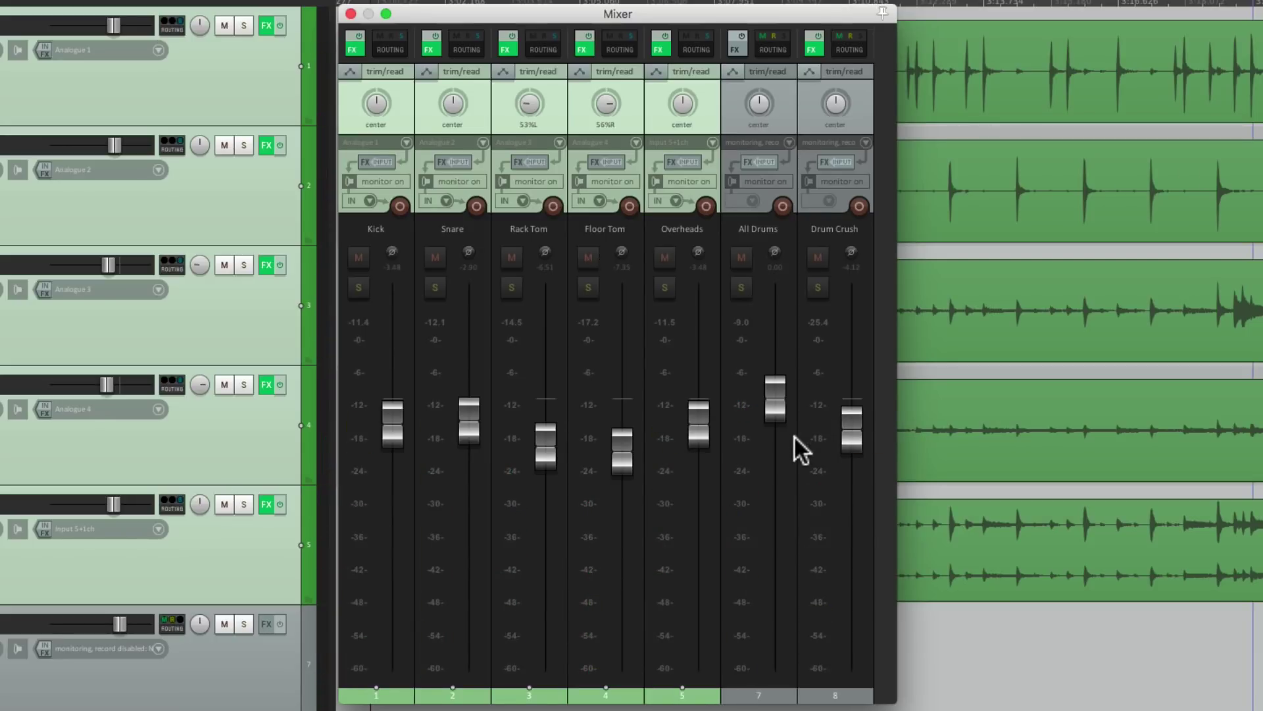
Lower All Drums to about -0.61 dB and fine-tune Drum Crush below it during playback
mouse_move(776, 404)
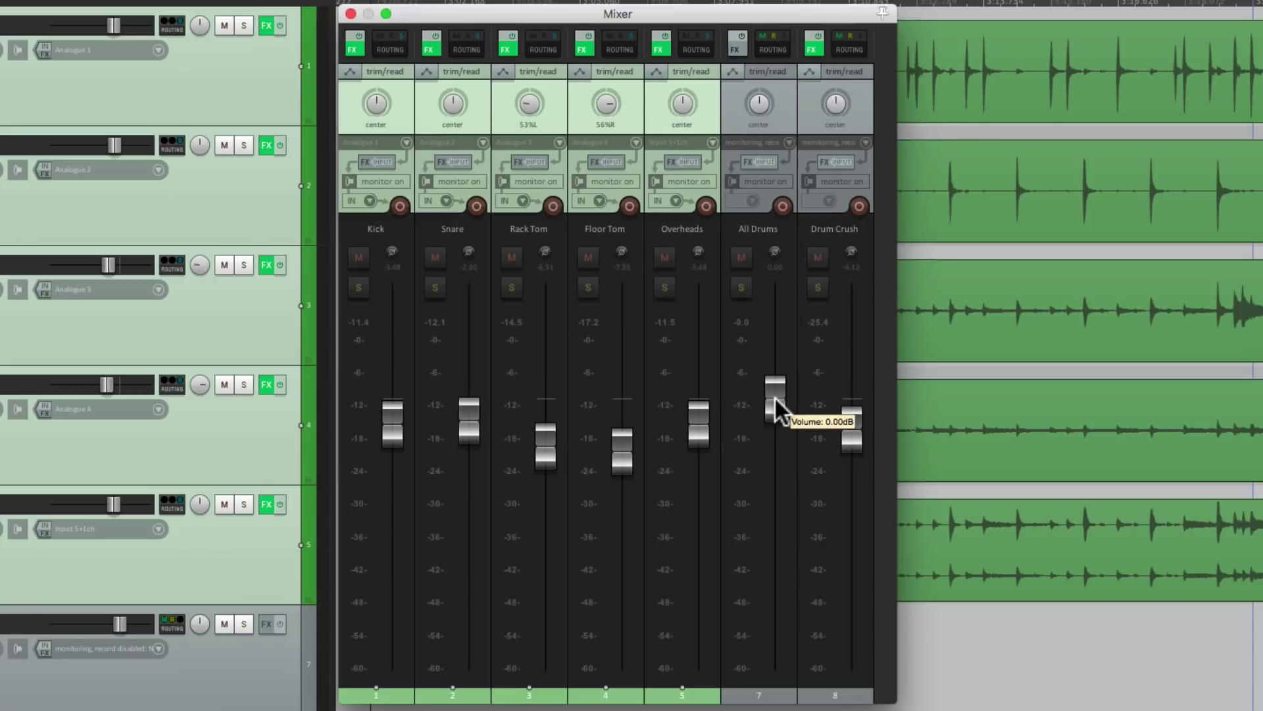
mouse_move(853, 453)
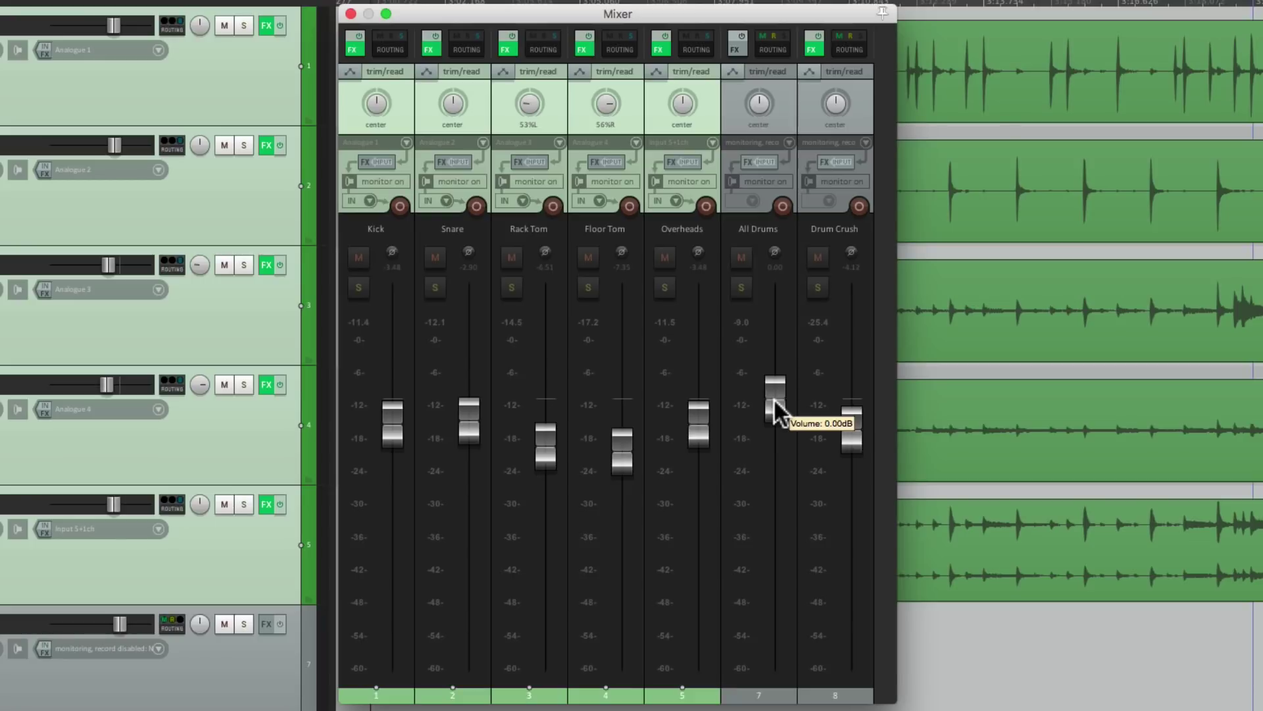
key("space")
mouse_move(777, 405)
left_mouse_down()
mouse_move(776, 484)
mouse_move(776, 402)
left_mouse_up()
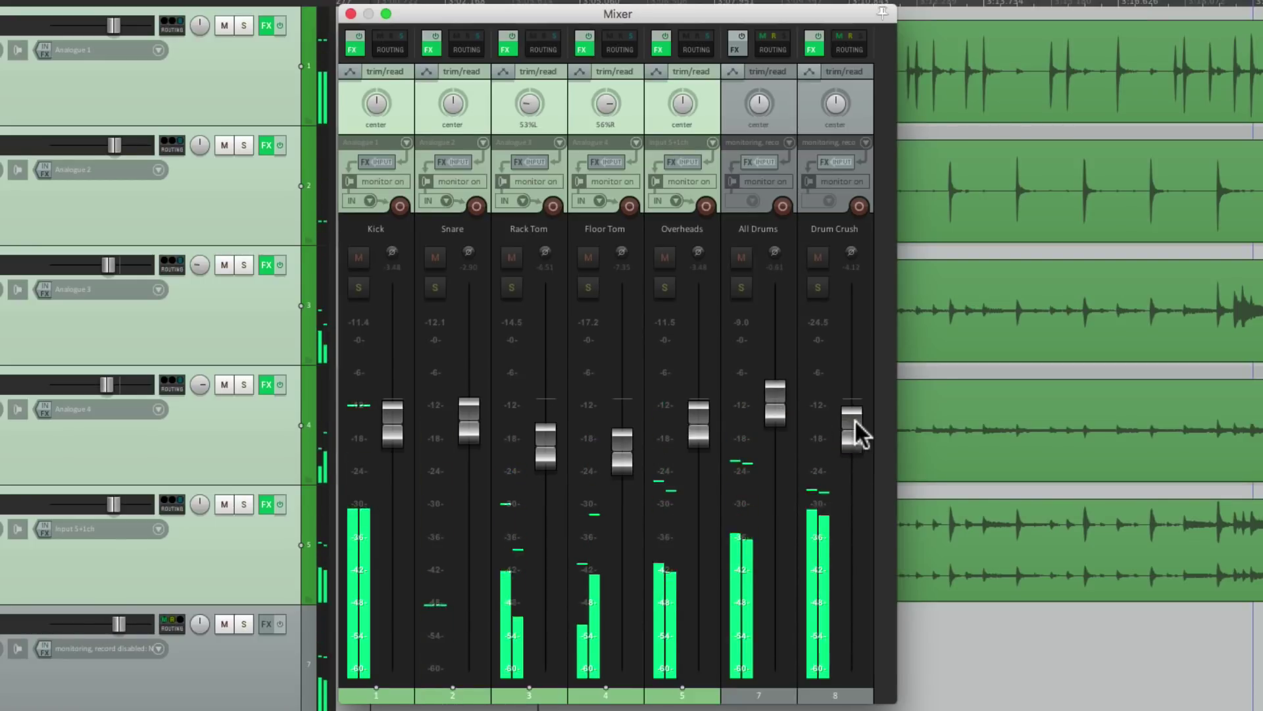
mouse_move(855, 419)
left_mouse_down()
mouse_move(855, 494)
mouse_move(851, 424)
left_mouse_up()
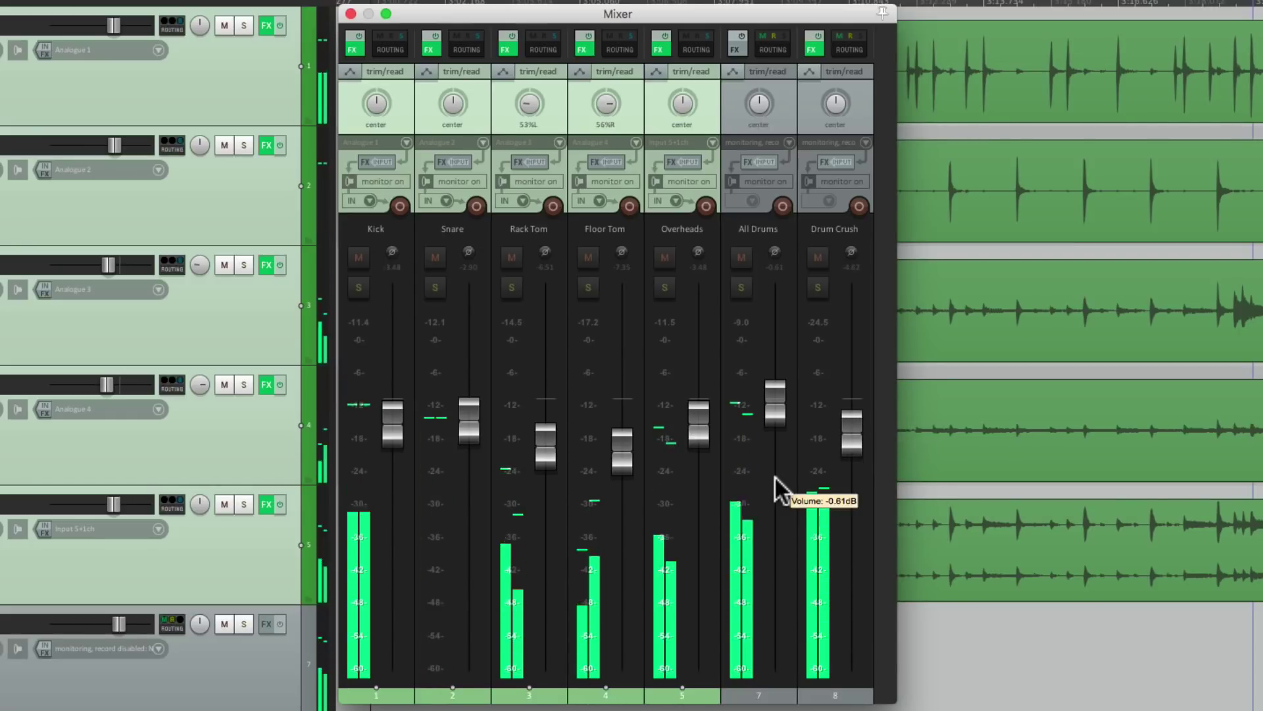
key("space")
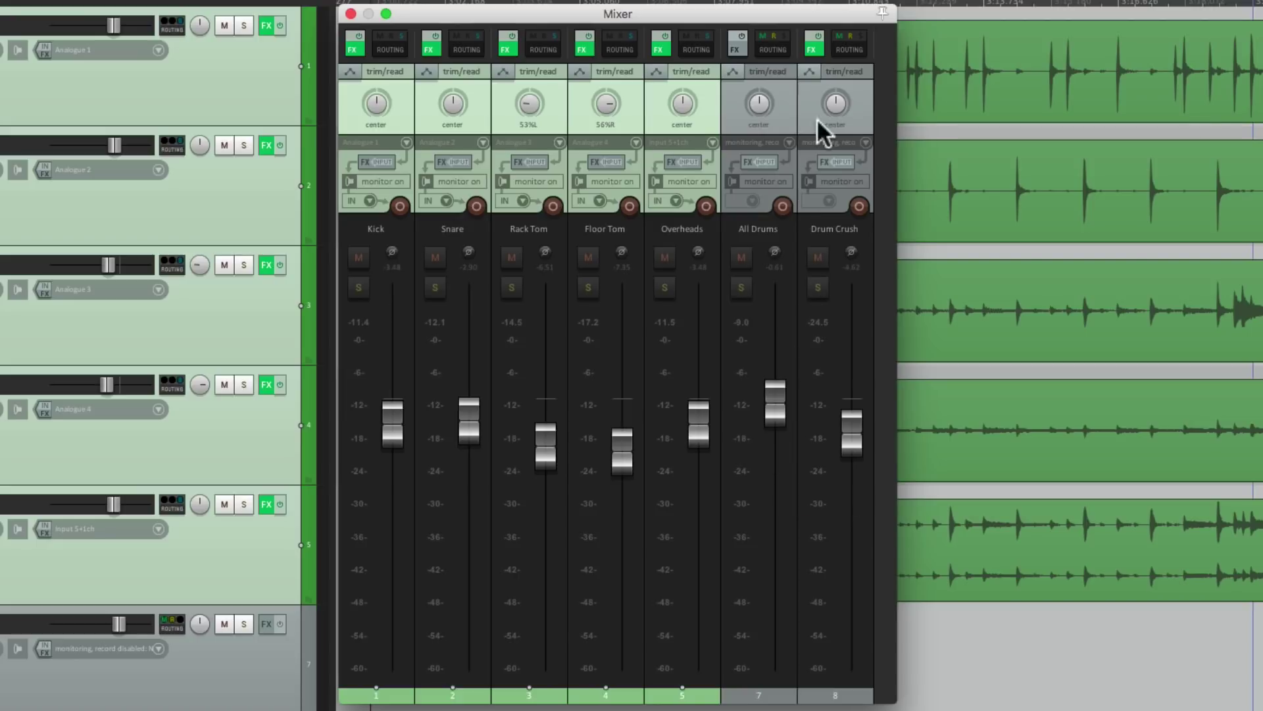
left_click(816, 48)
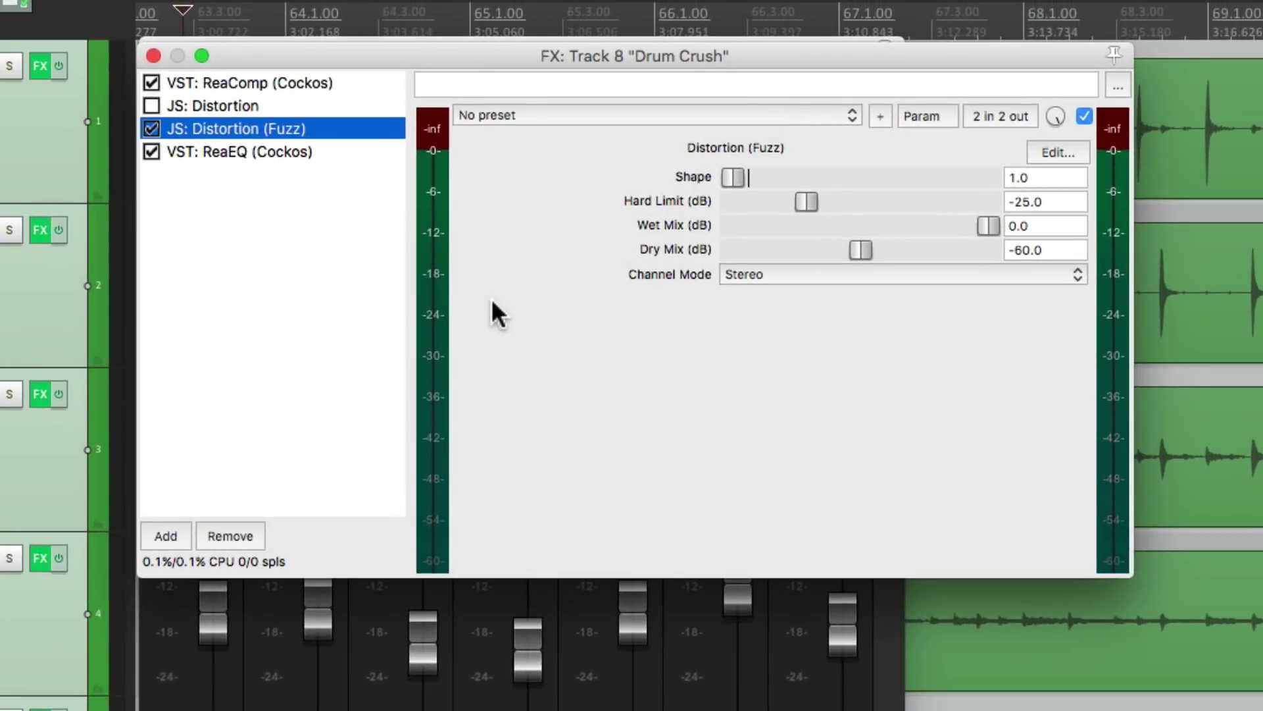
left_click(339, 79)
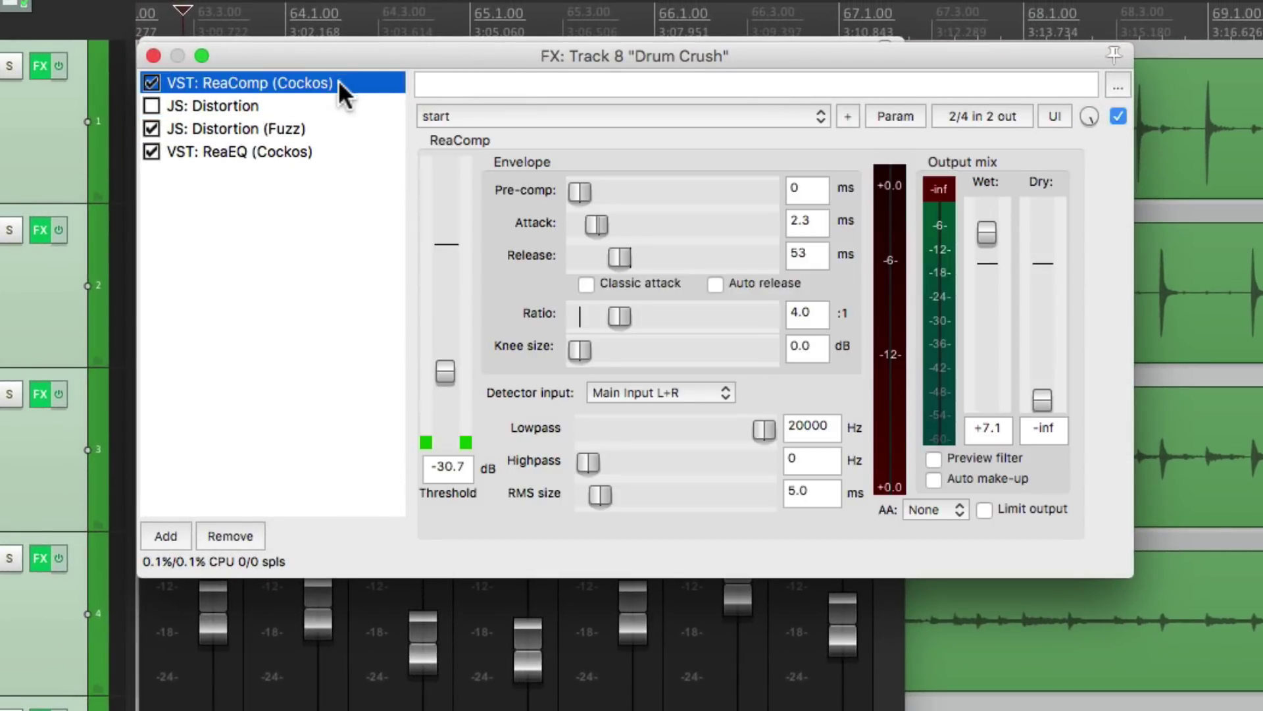
left_click(327, 129)
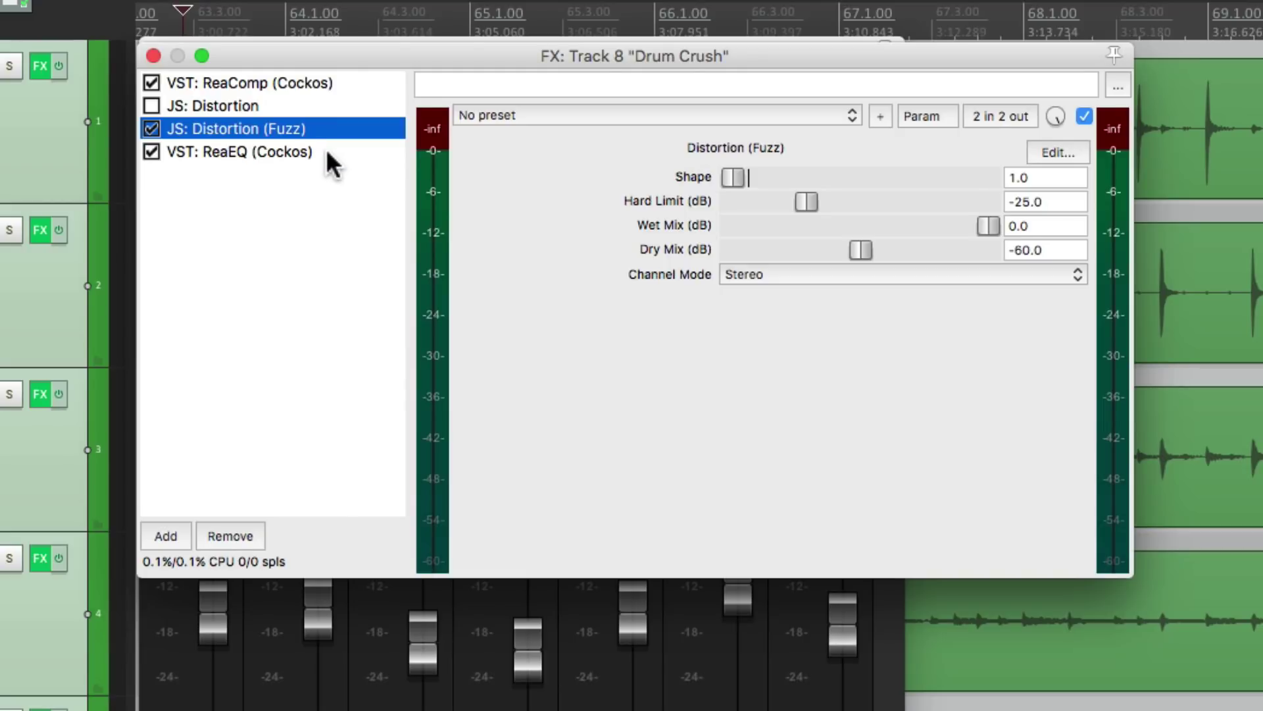
left_click(326, 150)
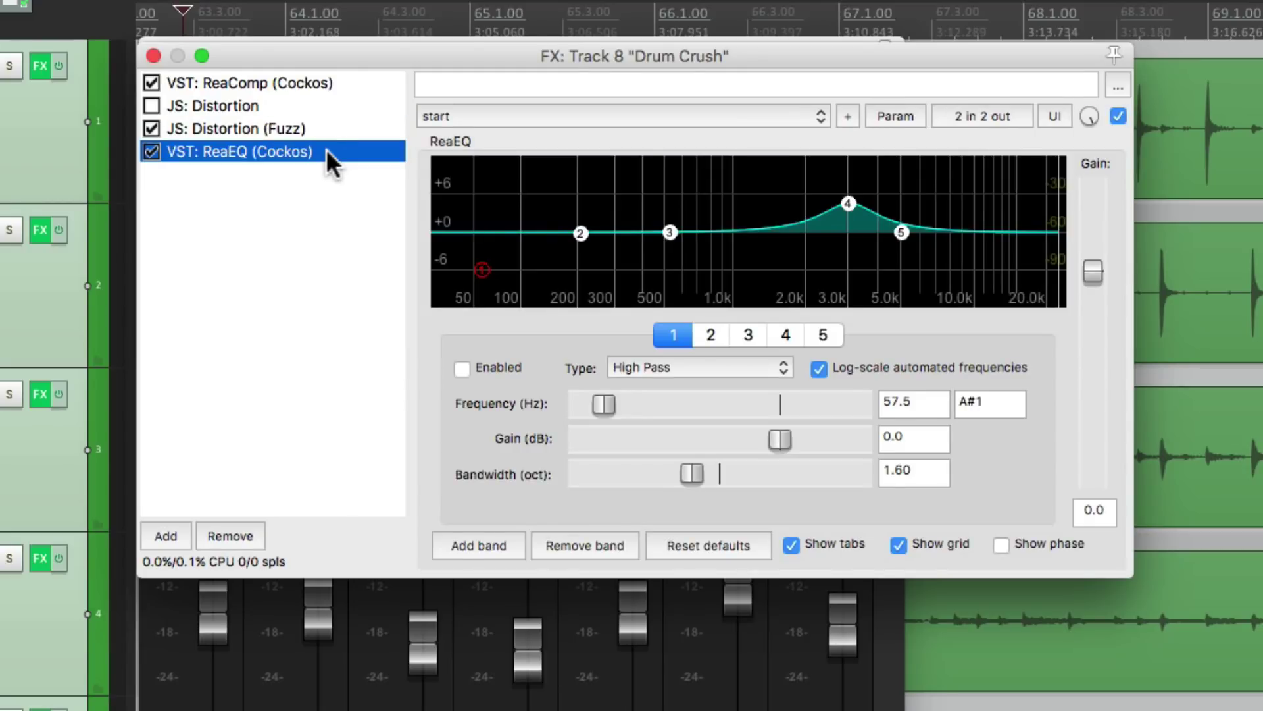
left_click(153, 55)
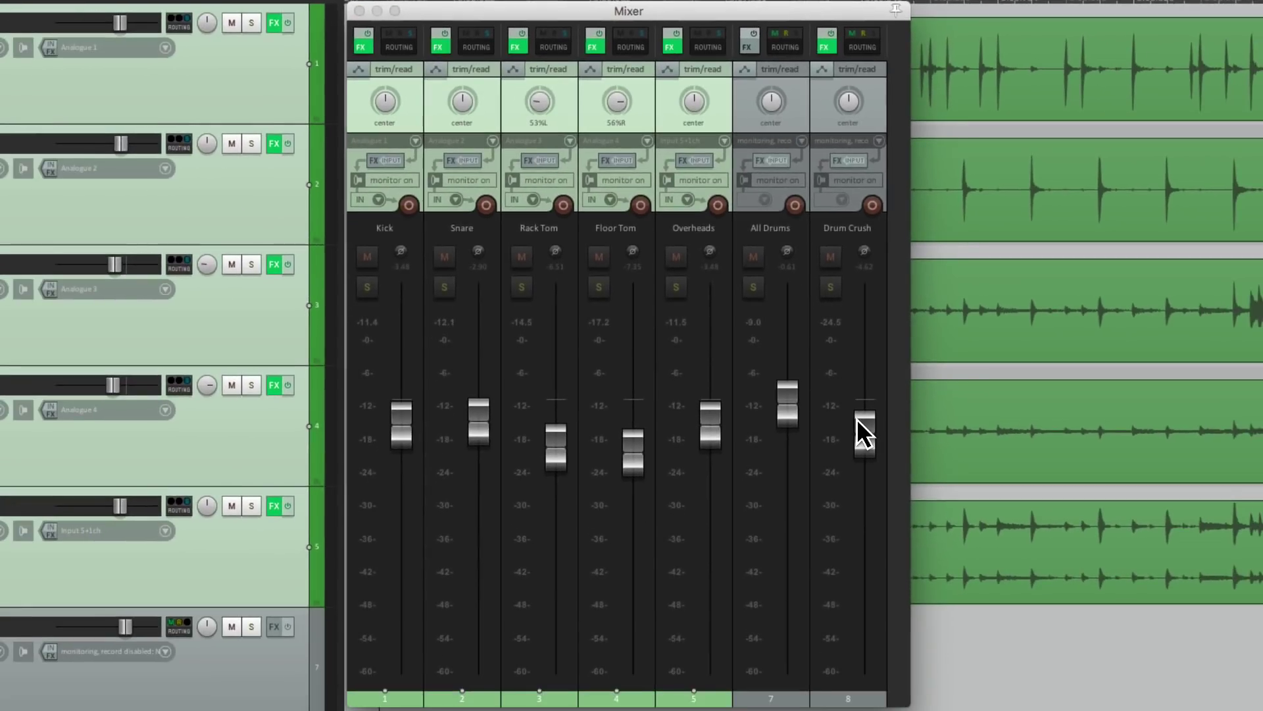
During playback, pull the Drum Crush fader down to about -8 dB beneath All Drums
mouse_move(856, 431)
key("space")
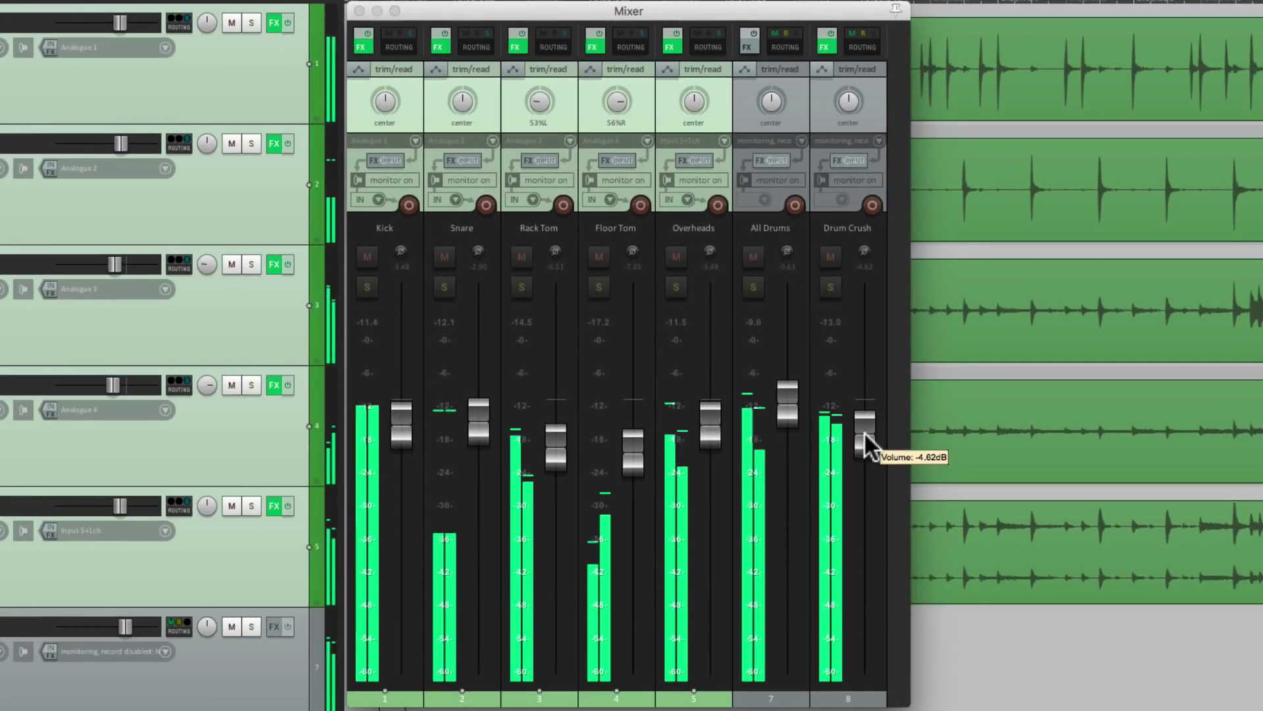
left_click_drag(864, 433, 841, 467)
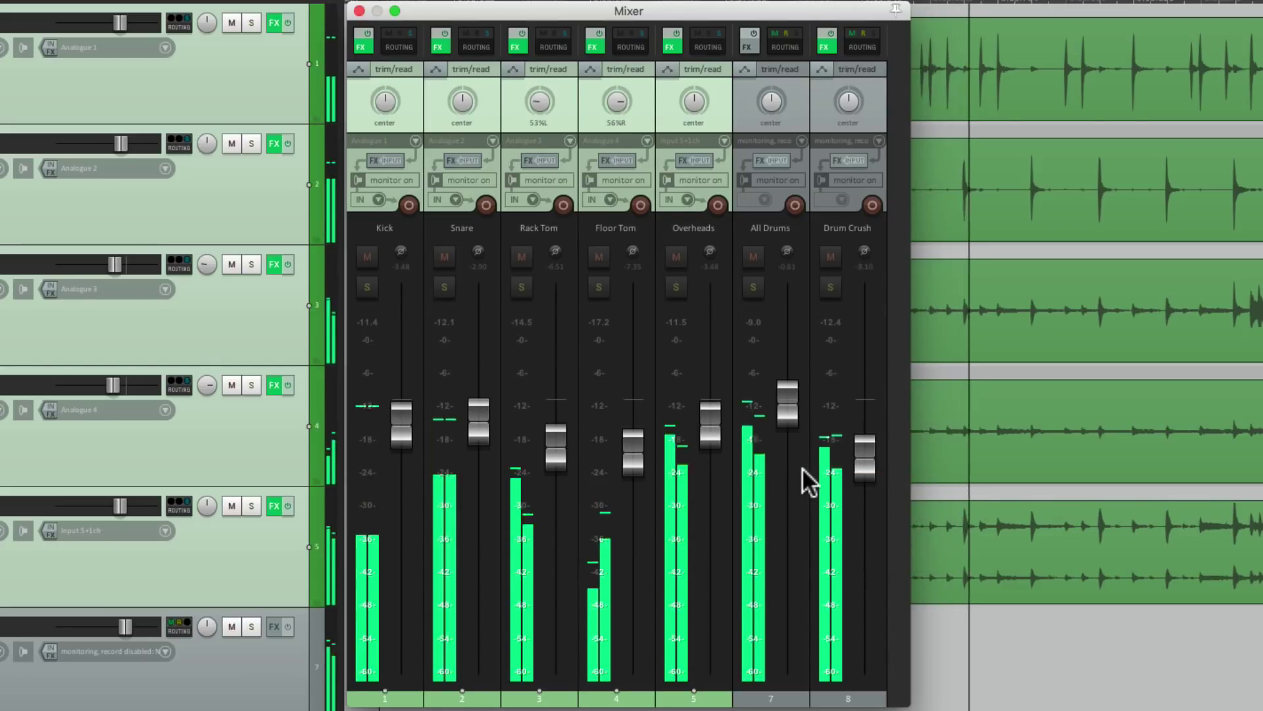
key("space")
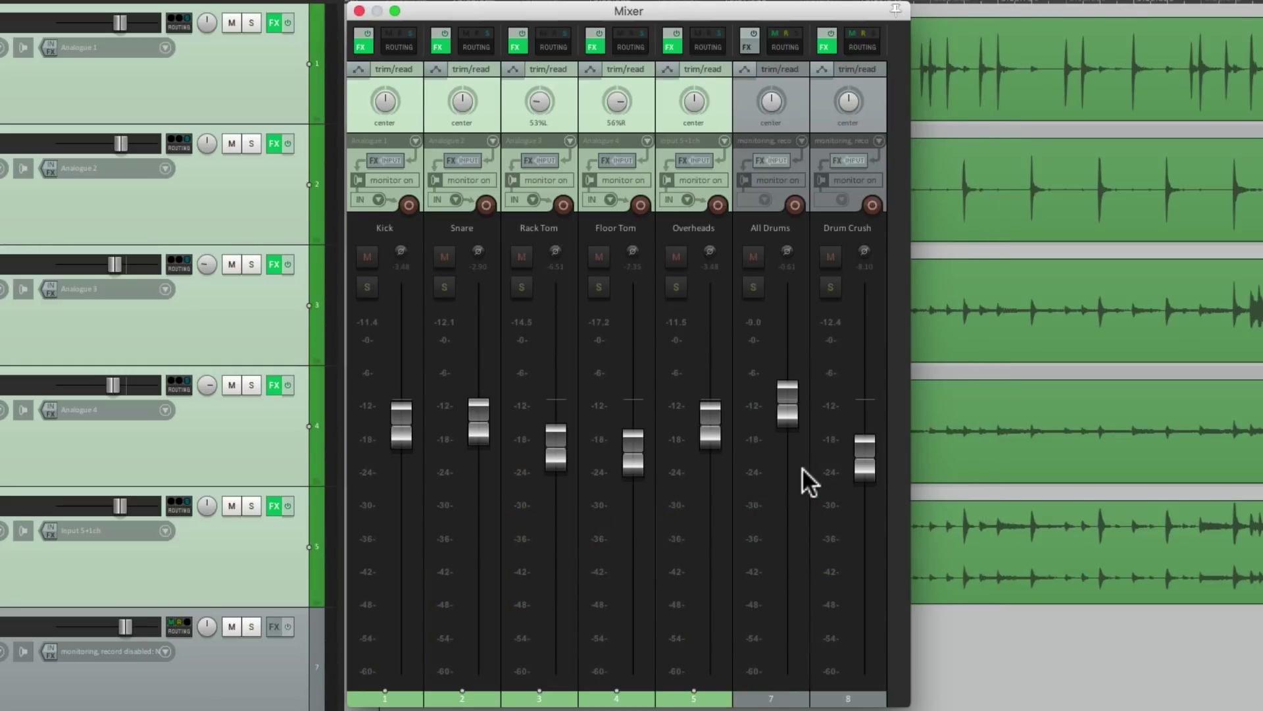